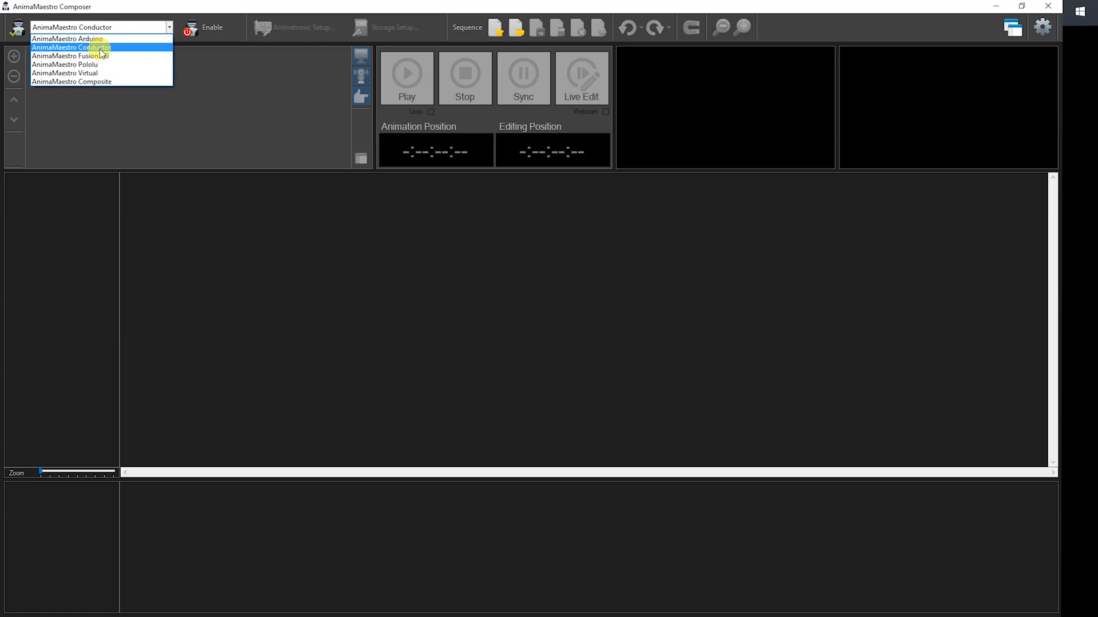
Open the animatronic setup for the AnimaMaestro Conductor and select Unit 3 - Primary Controller, Slot 6.
click(112, 176)
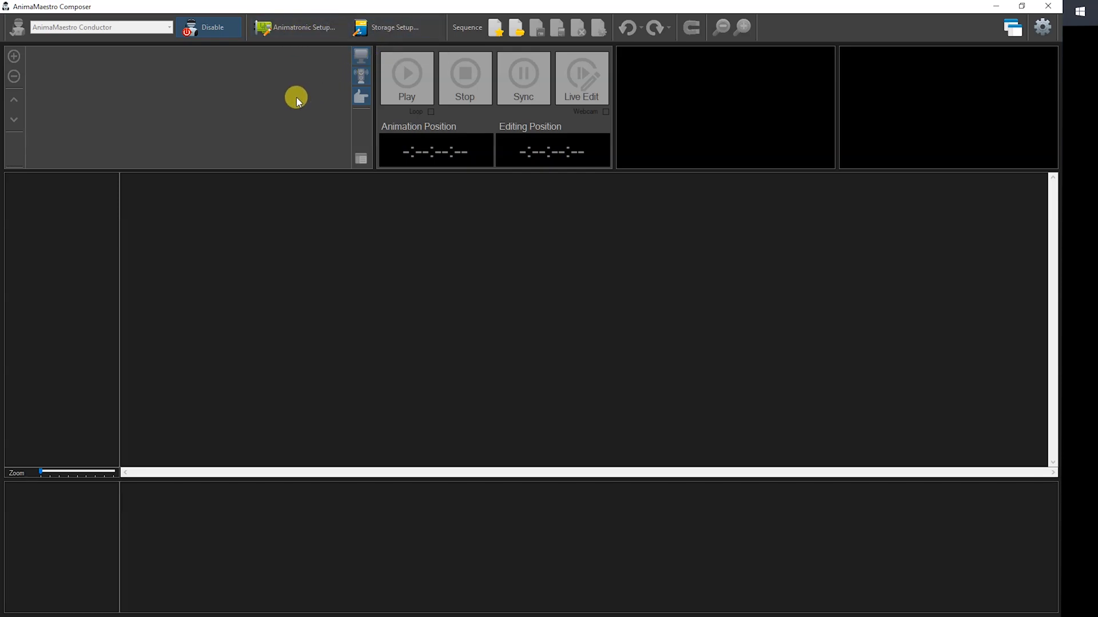
click(292, 27)
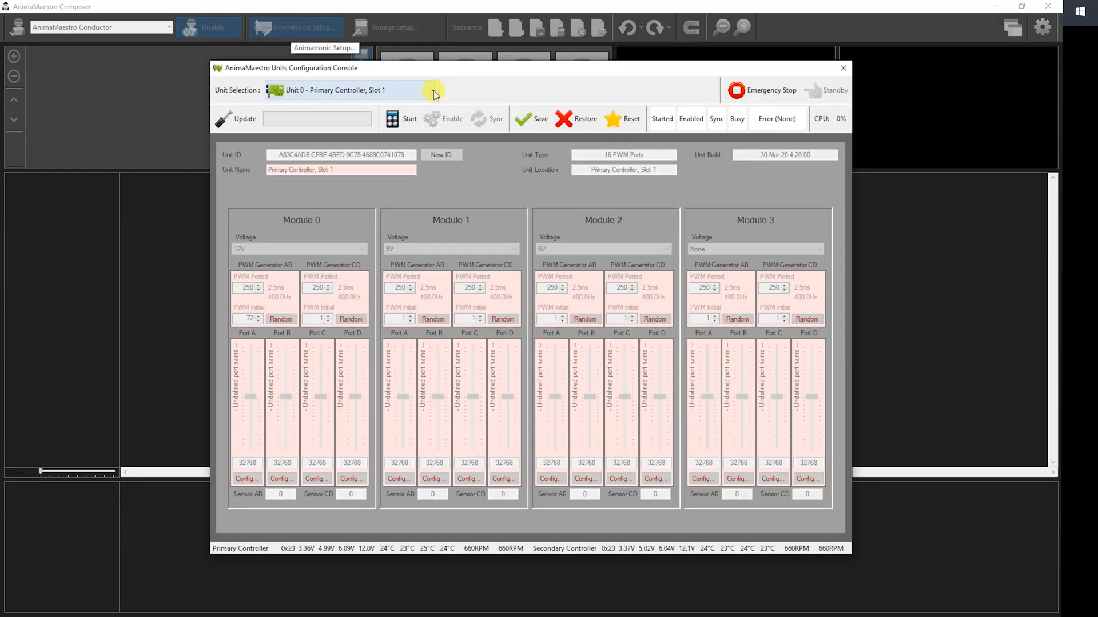
click(433, 90)
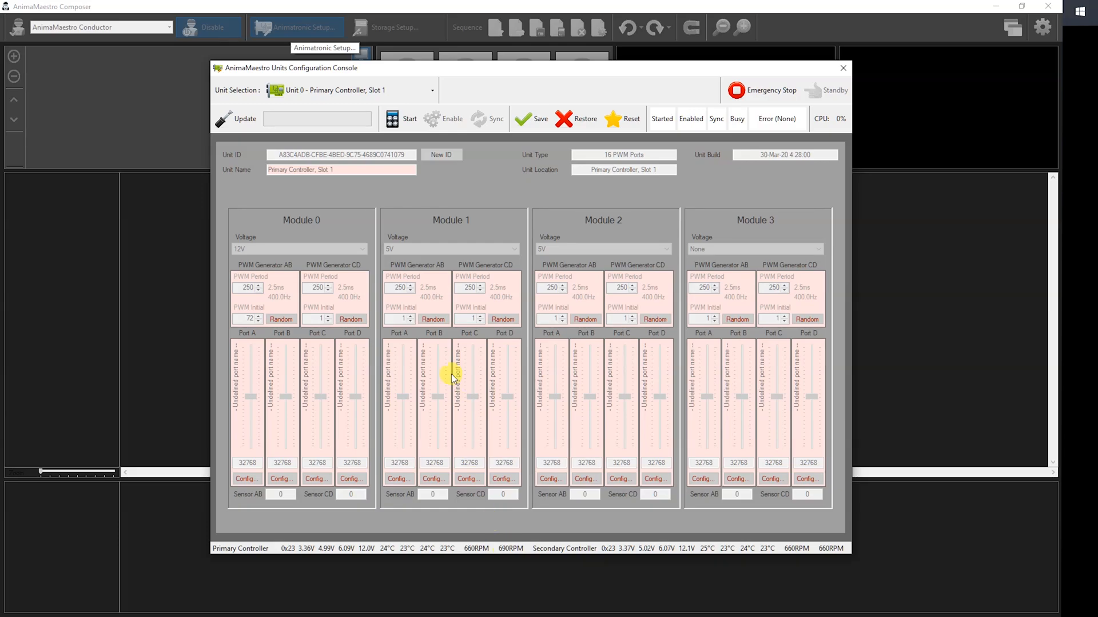
click(432, 90)
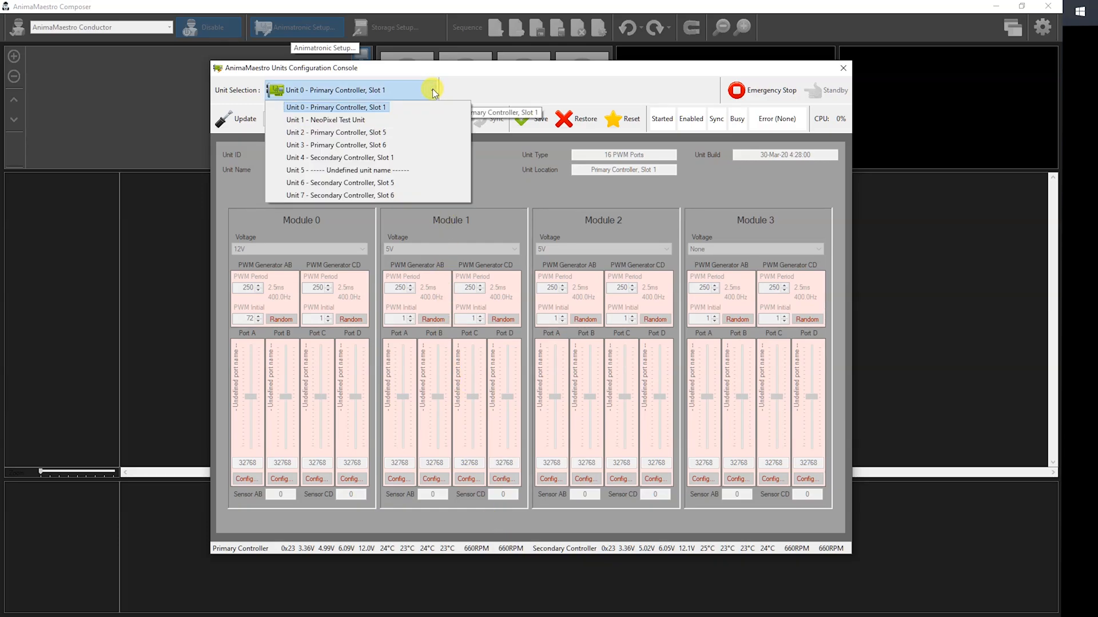
click(325, 144)
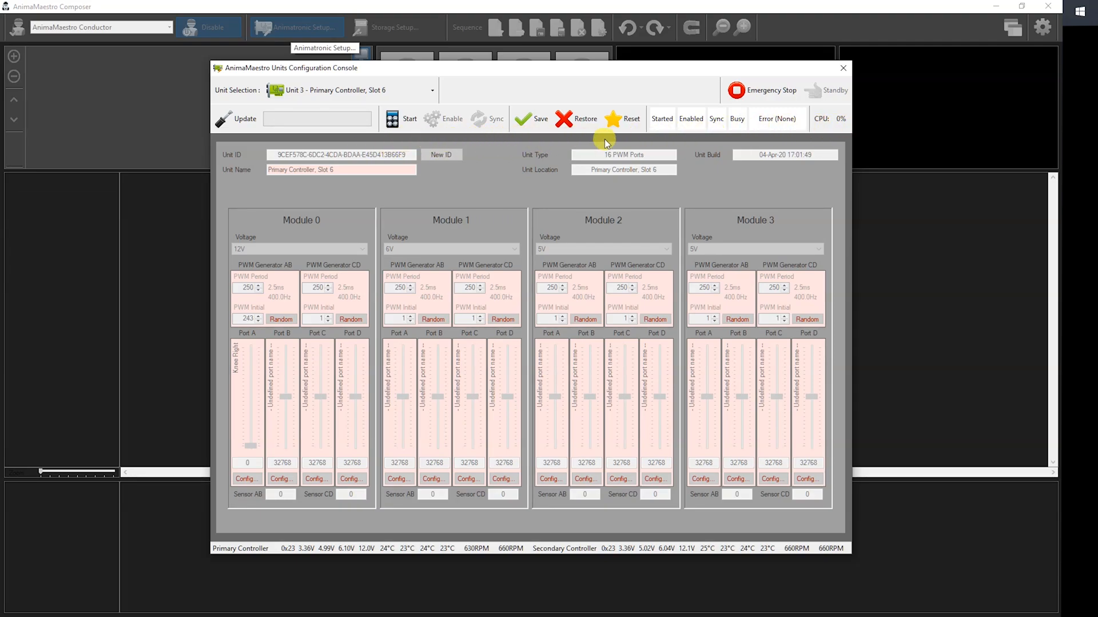
Start the unit and examine the PWM port configuration of Knee Right, Port A on Module 0.
click(393, 120)
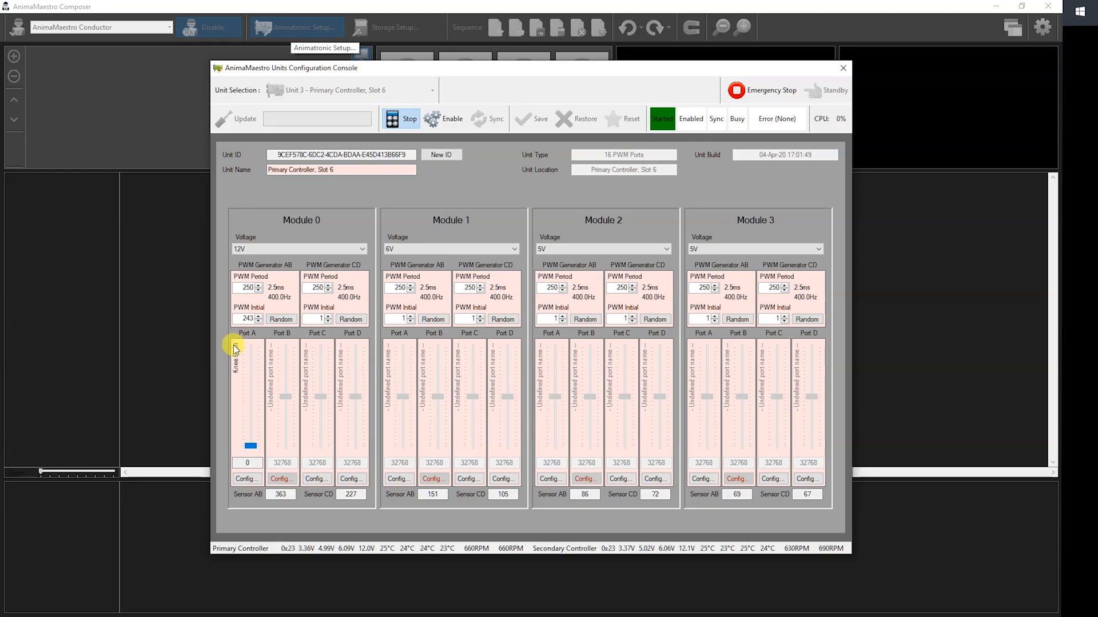
click(243, 479)
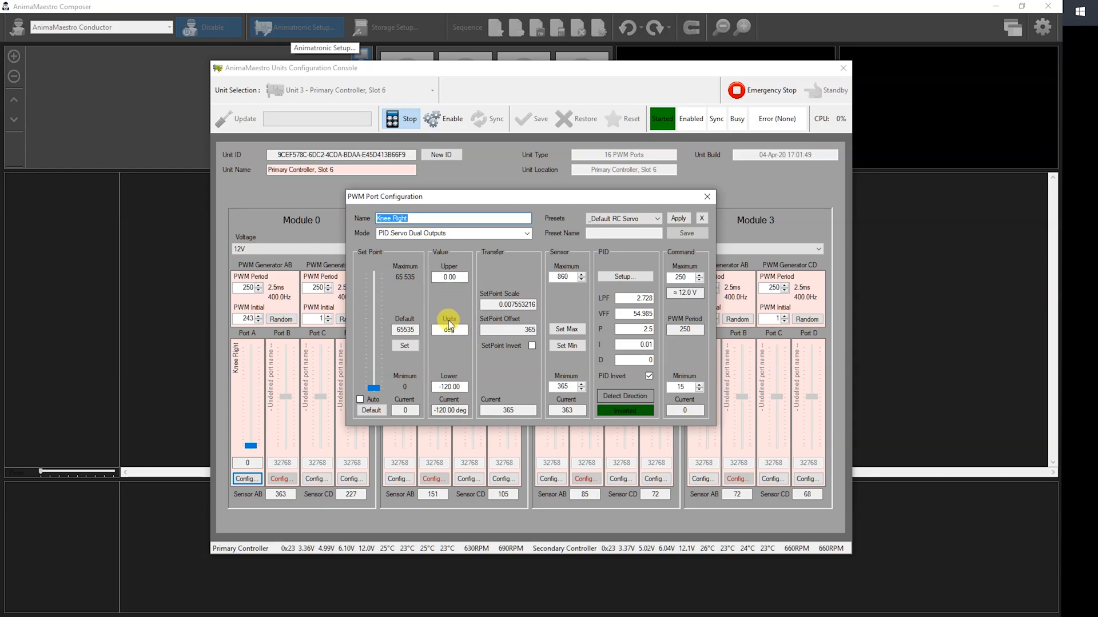
click(708, 196)
Enable the unit, test the Knee Right servo with its position slider, and stop the unit.
click(445, 118)
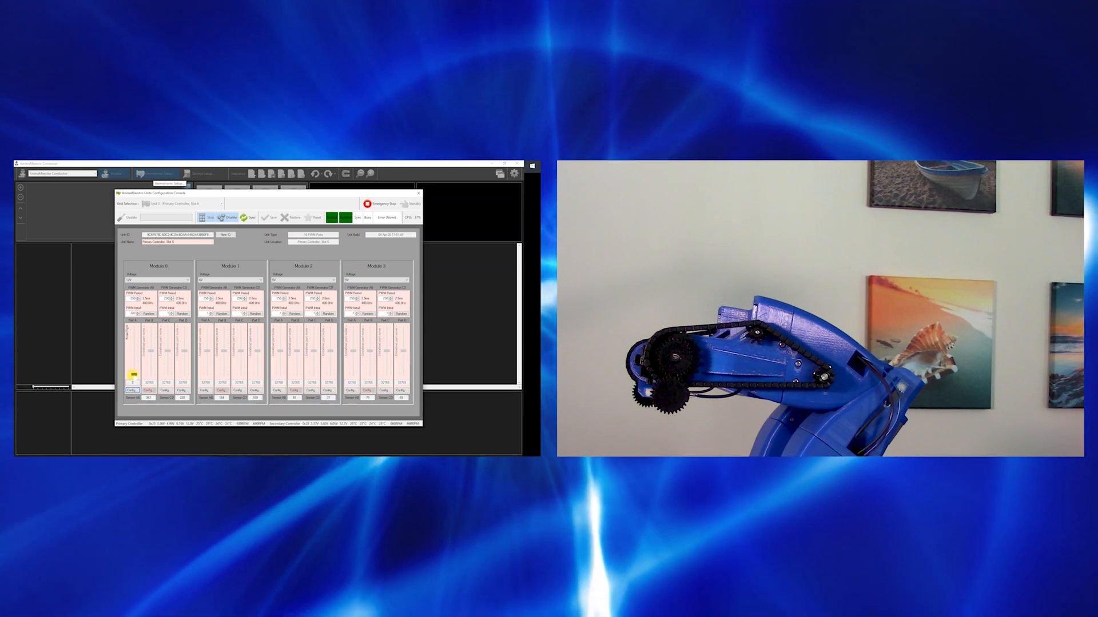
drag(133, 375, 139, 396)
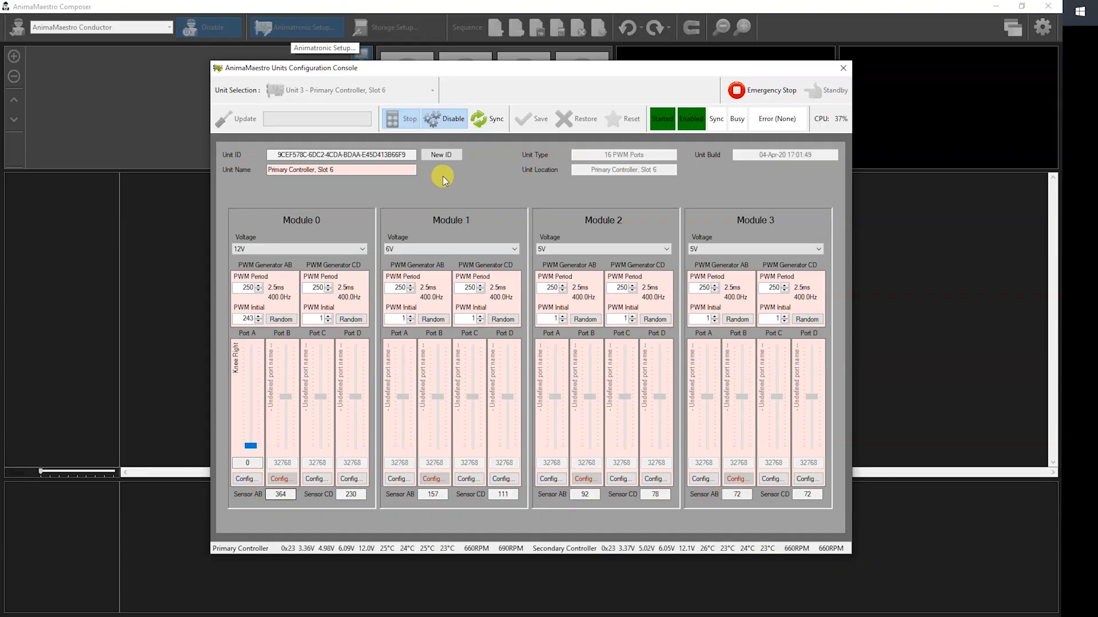
click(403, 120)
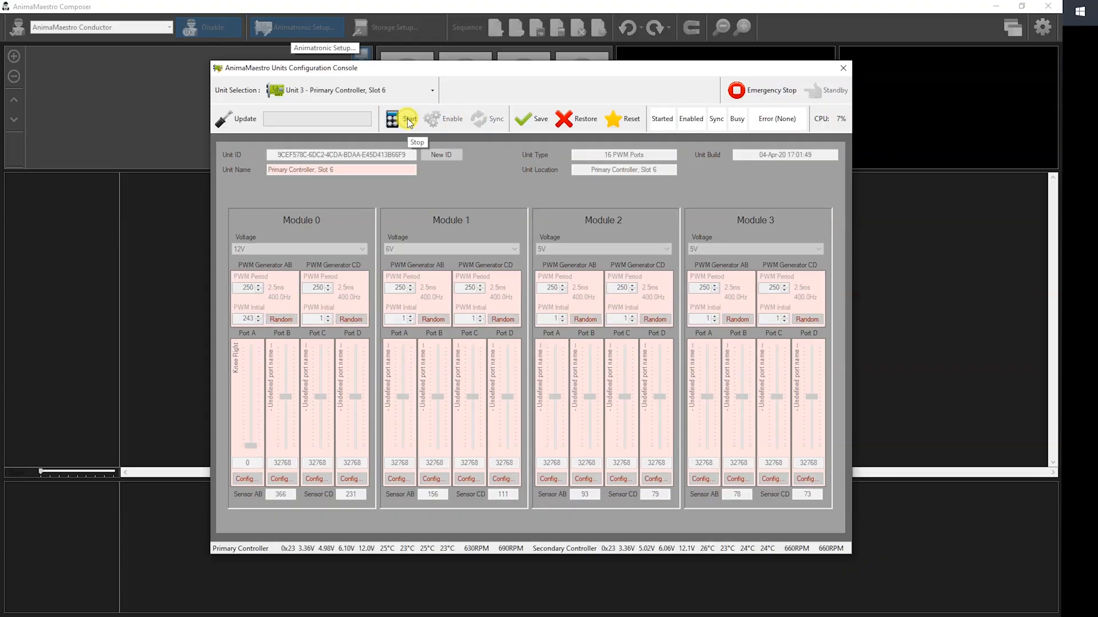
Select Unit 1 - NeoPixel Test Unit and start it.
click(434, 89)
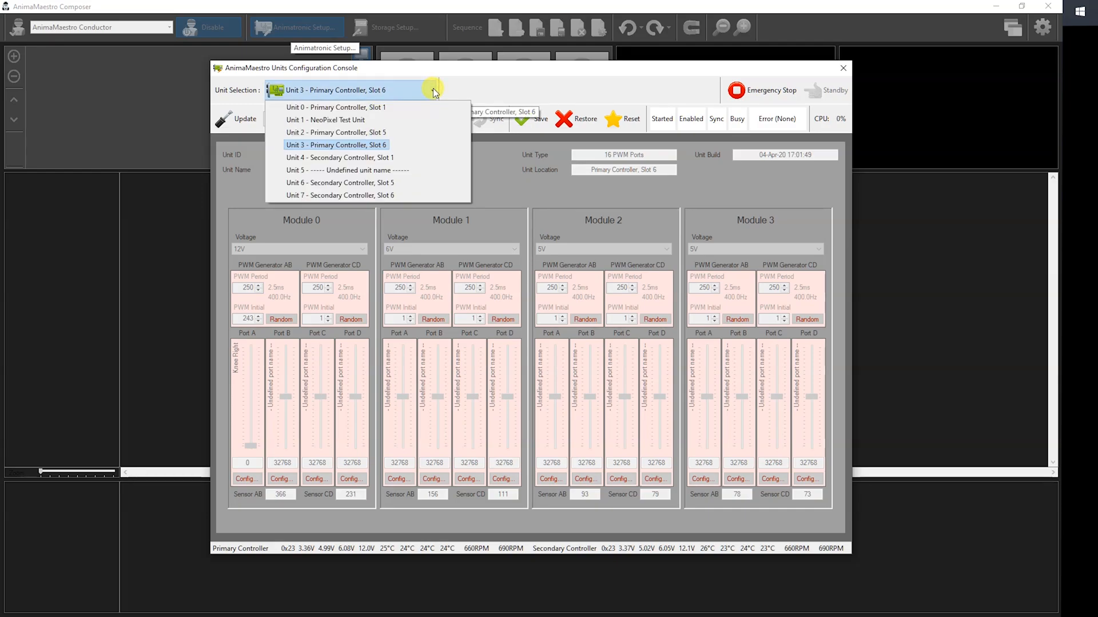
click(327, 121)
click(403, 120)
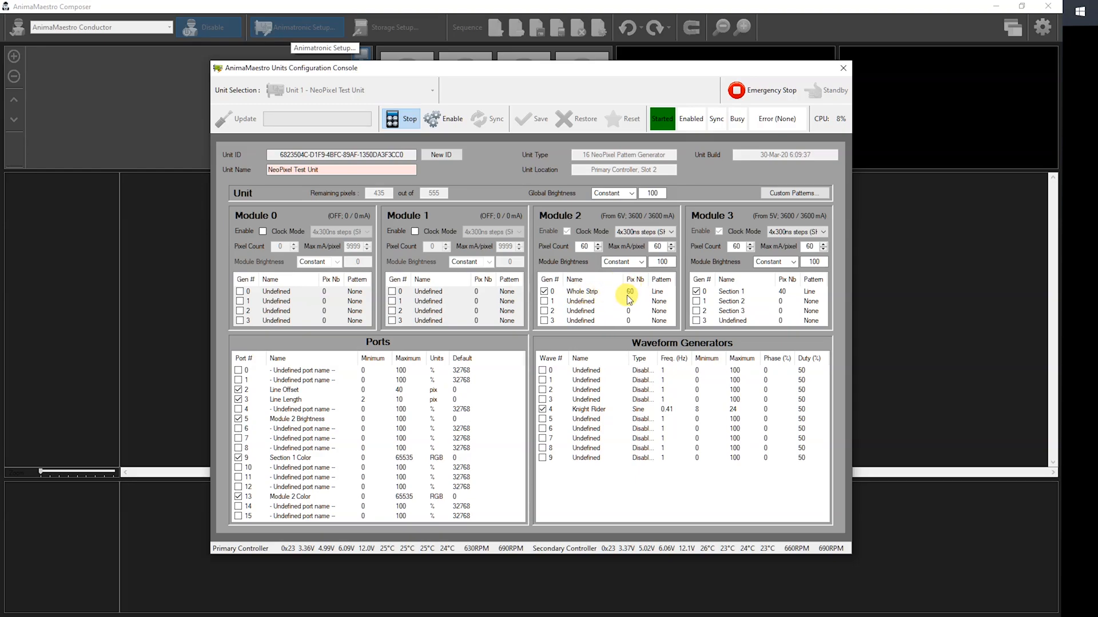
Examine the pattern and parameter sources of Module 2's Whole Strip pattern generator.
double_click(590, 293)
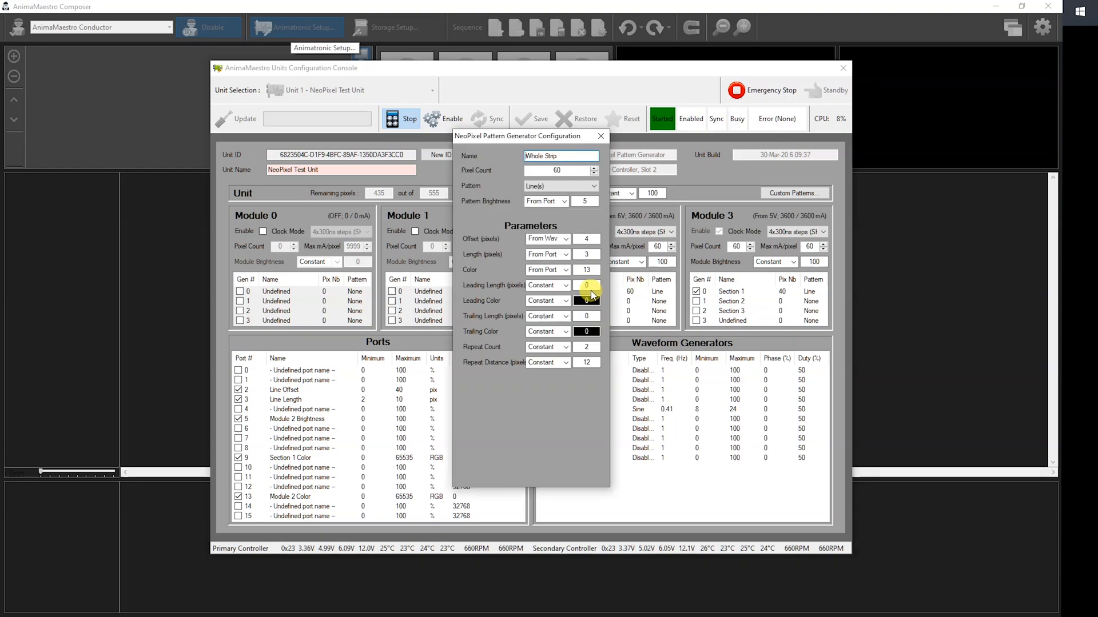
click(538, 187)
click(584, 253)
click(601, 136)
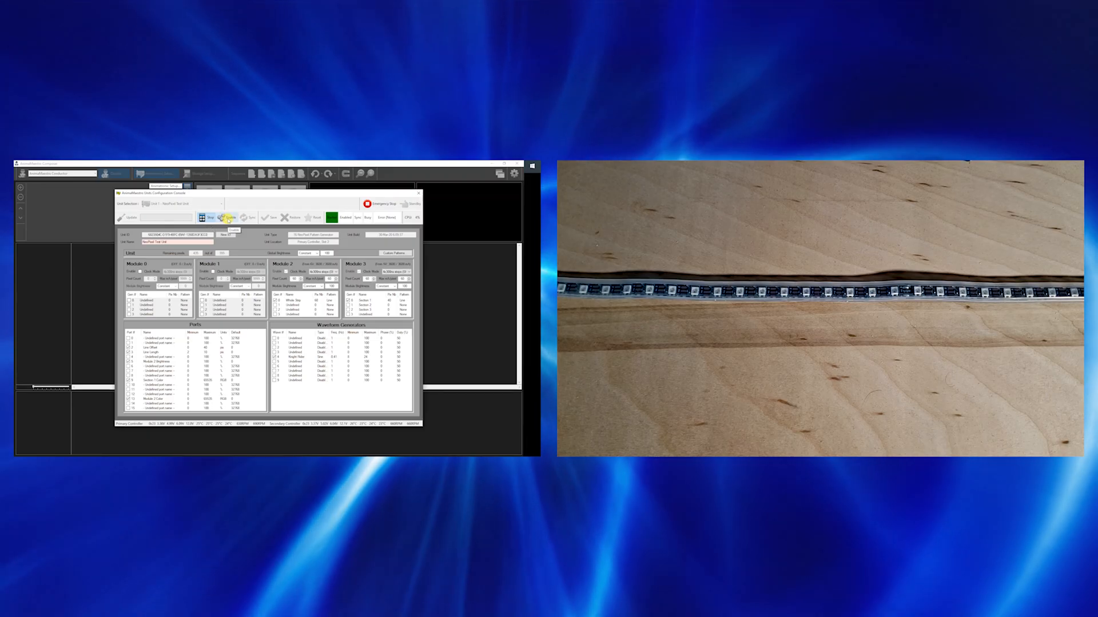
Enable and sync the NeoPixel unit, and raise the Module 2 Brightness port's set point to its maximum.
click(228, 219)
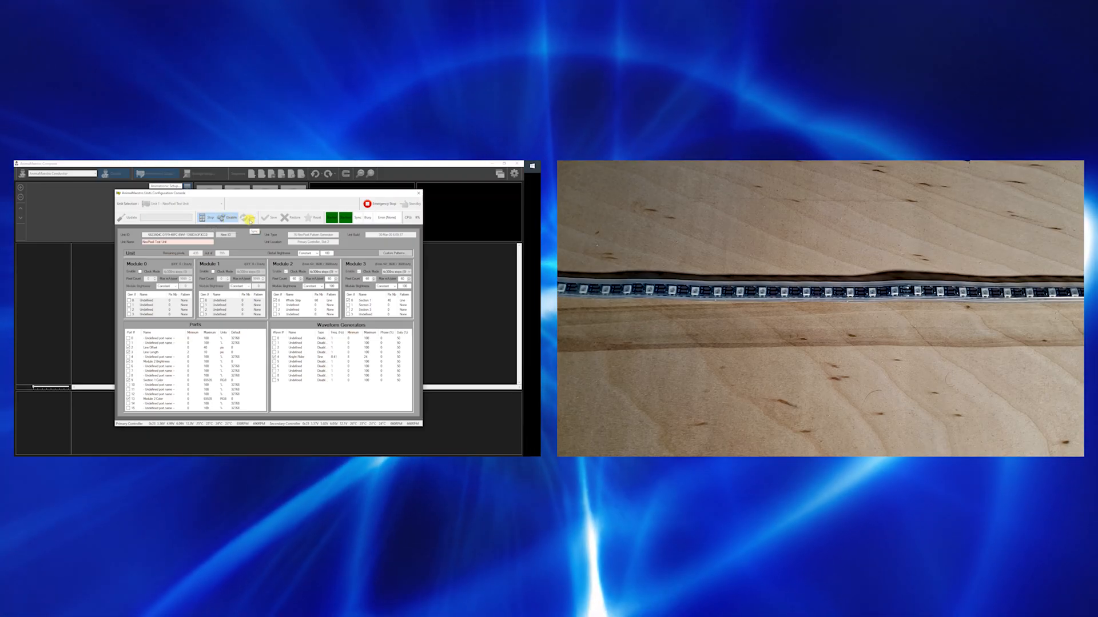
click(250, 220)
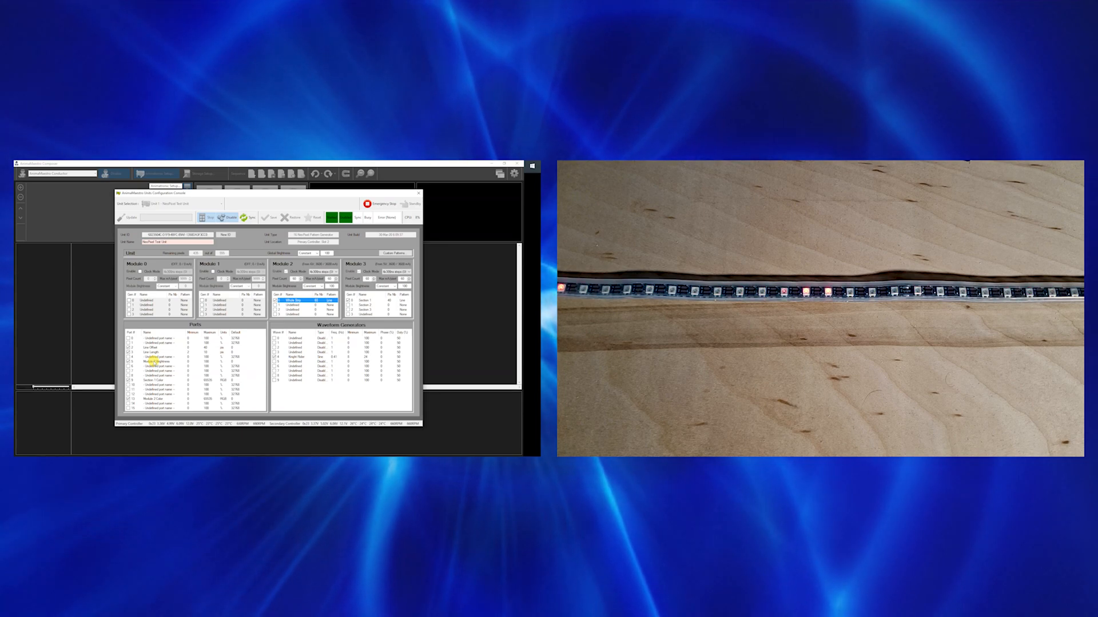
double_click(155, 362)
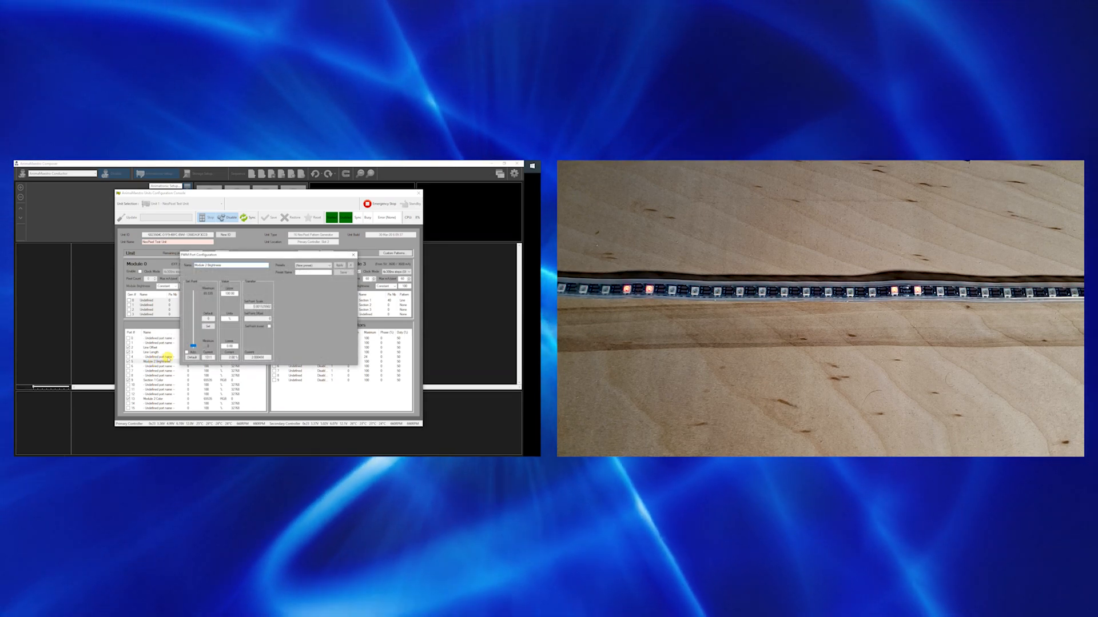
drag(193, 346, 193, 292)
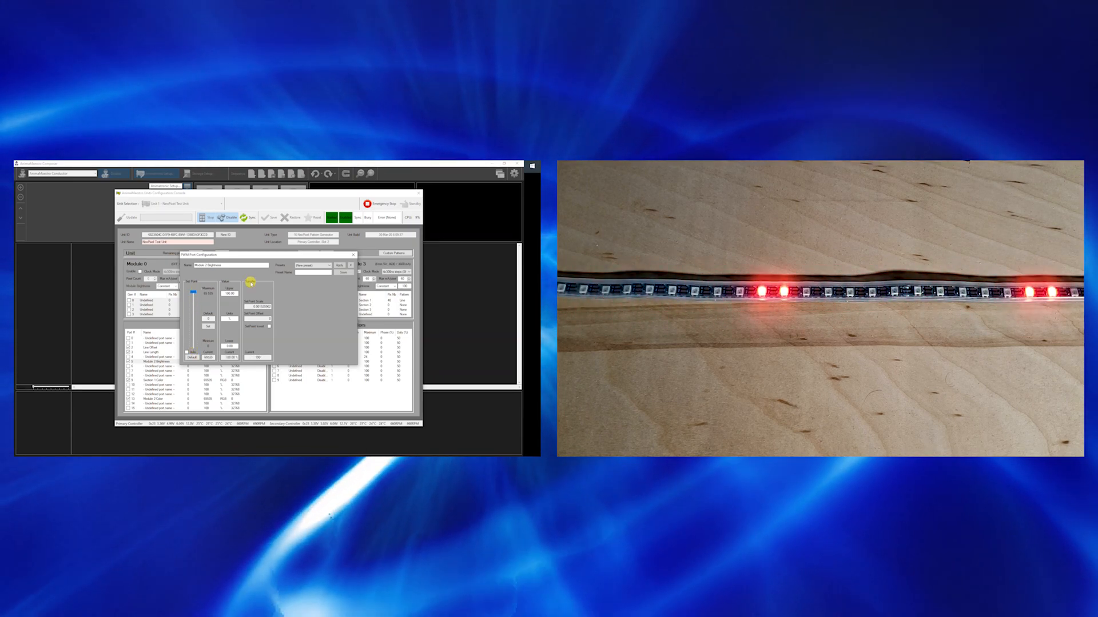
click(352, 255)
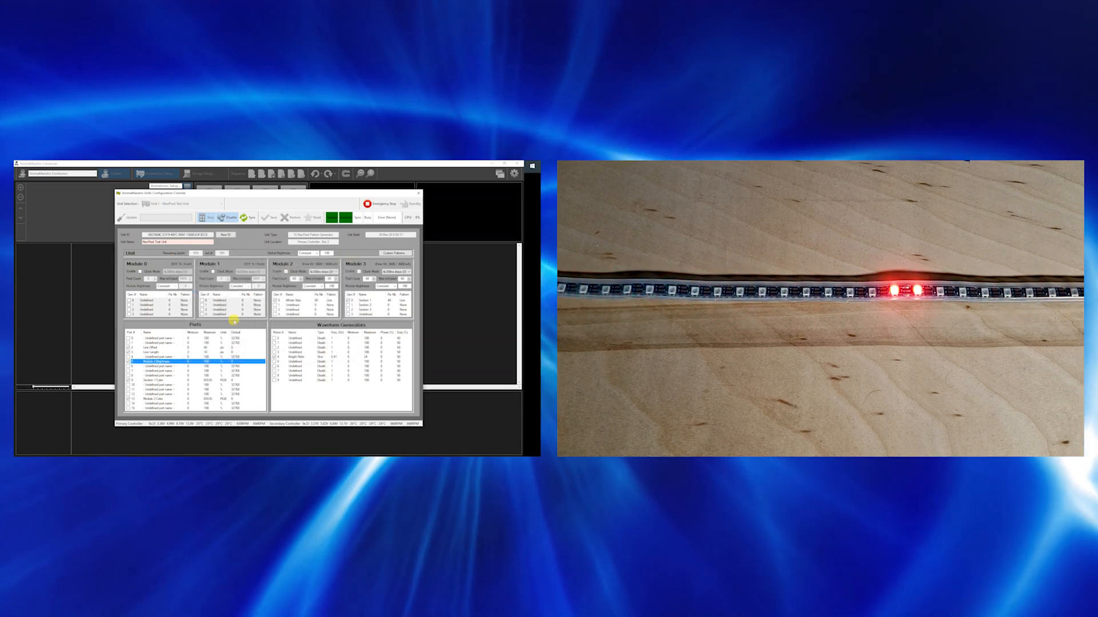
Raise the Line Length port's set point to about the middle of its range.
double_click(153, 353)
drag(192, 344, 192, 321)
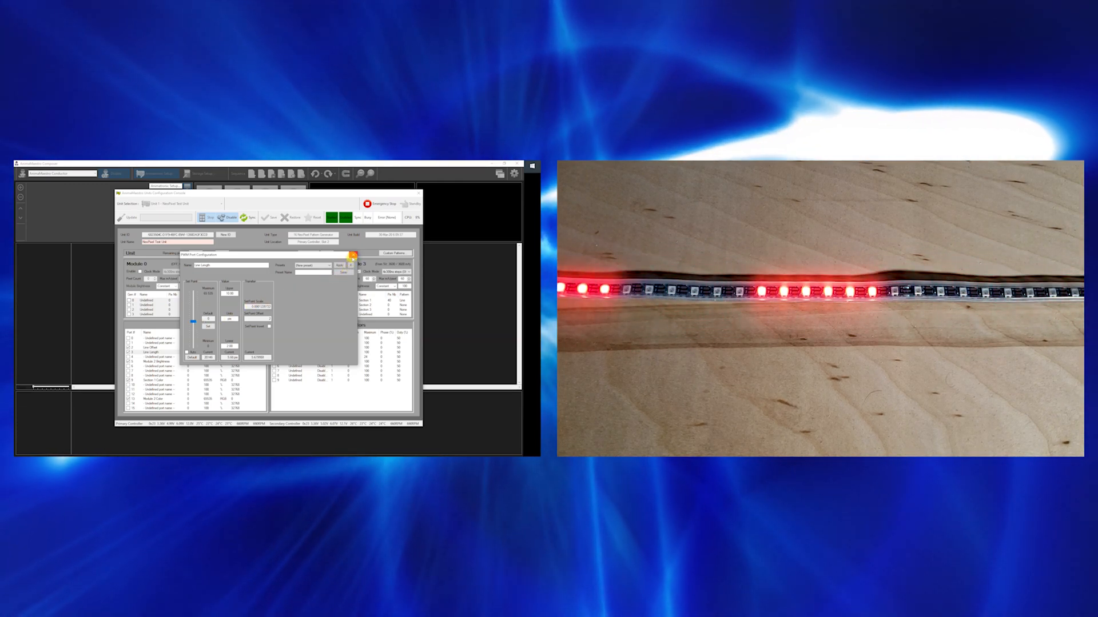
click(352, 256)
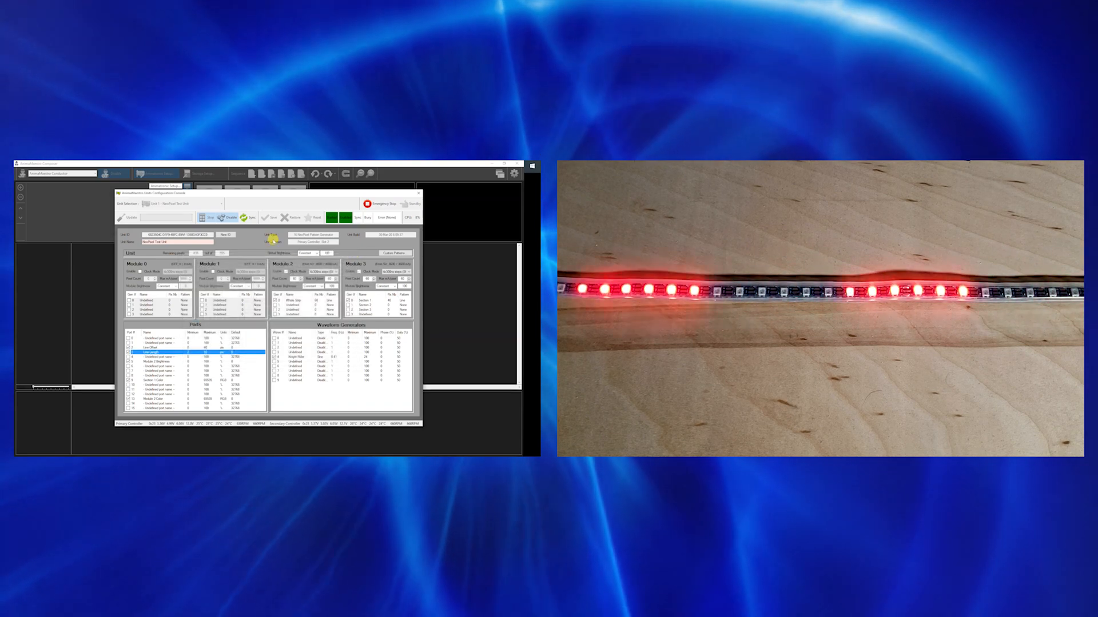
Stop the NeoPixel unit and close the units configuration console.
click(203, 217)
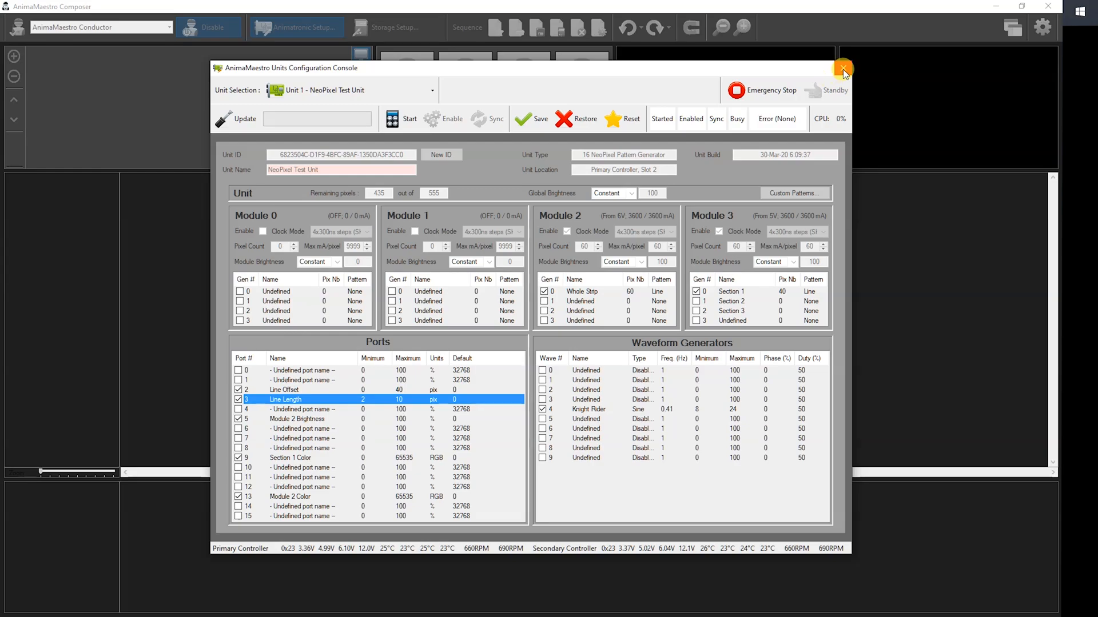
click(418, 194)
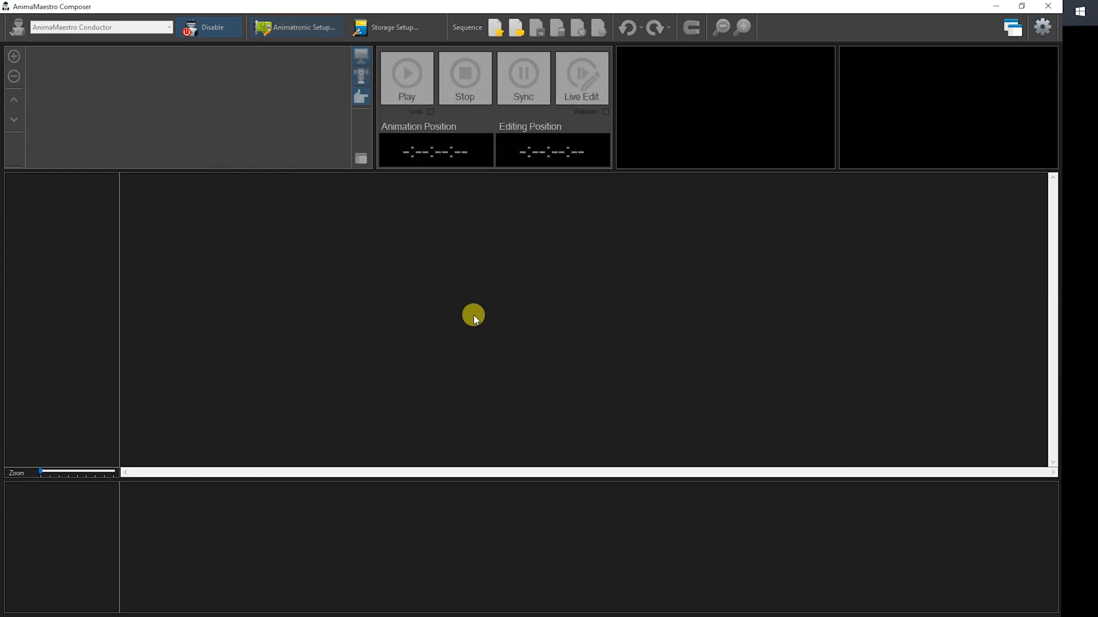
Create a new sequence and name it Demo.
click(495, 28)
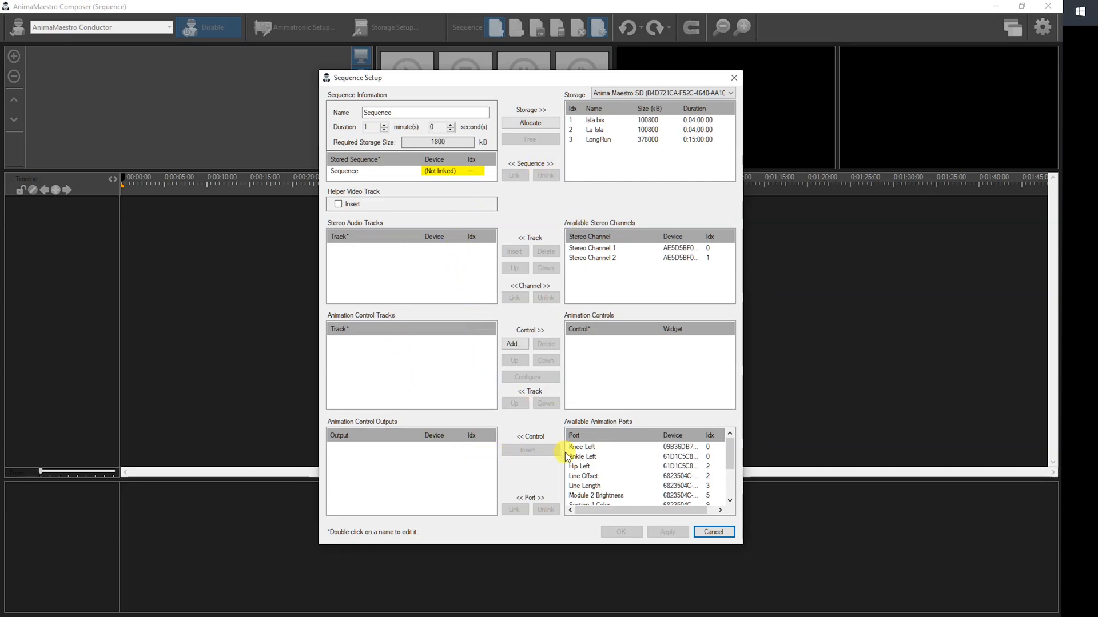
double_click(394, 112)
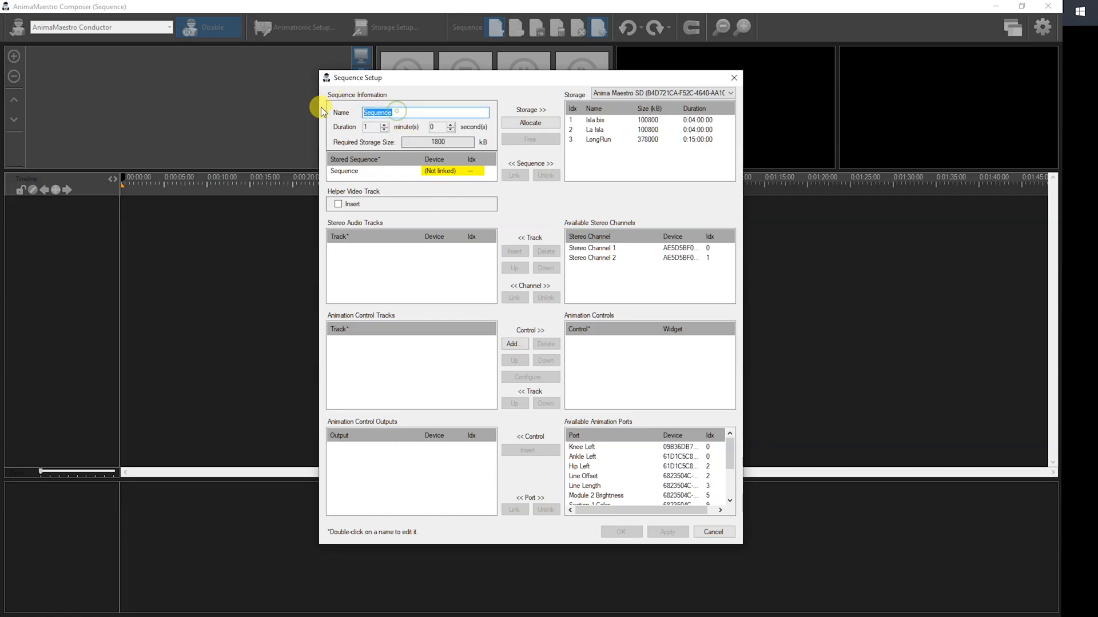
text(Demo)
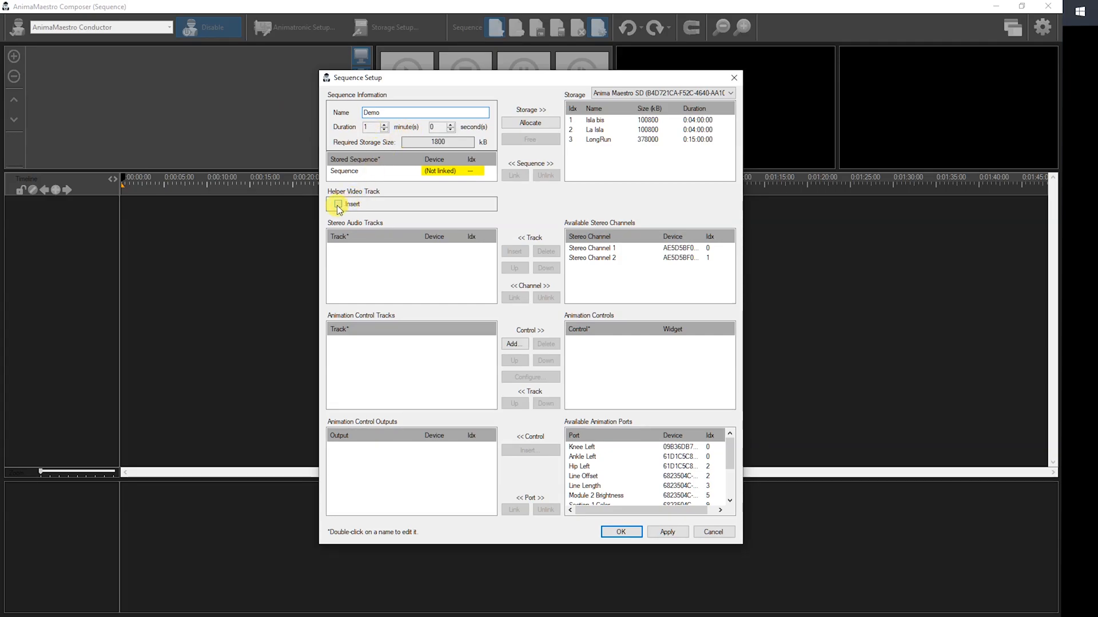
Insert a helper video track and a stereo audio track on Stereo Channel 1 in the sequence setup.
click(592, 249)
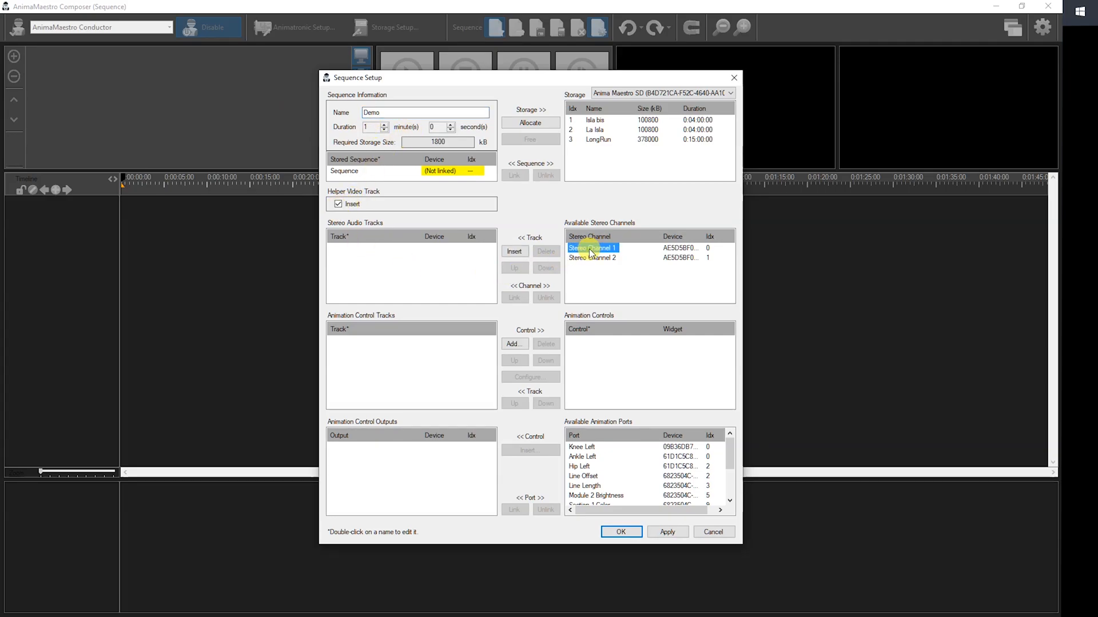
click(514, 251)
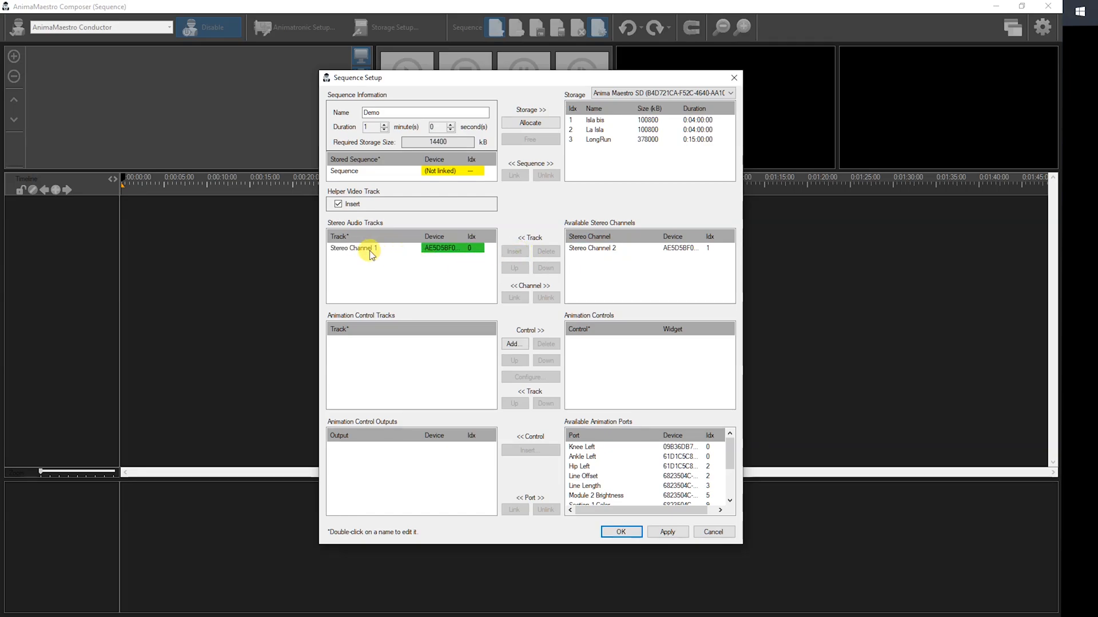
Add one Legs Controller to the animation controls and select it to show its outputs.
click(515, 345)
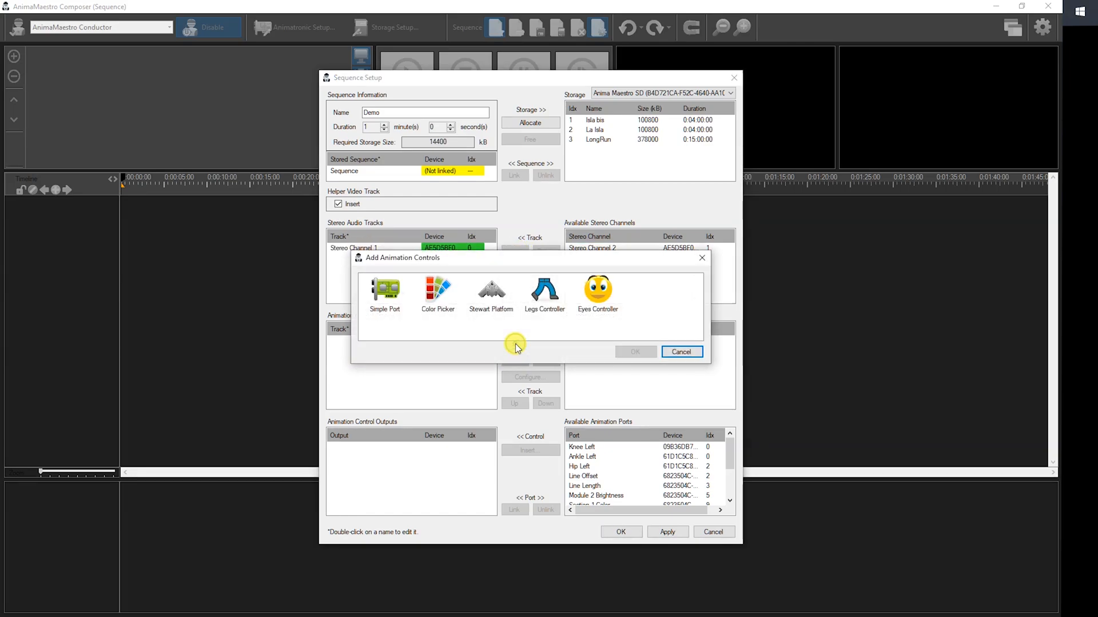
double_click(537, 294)
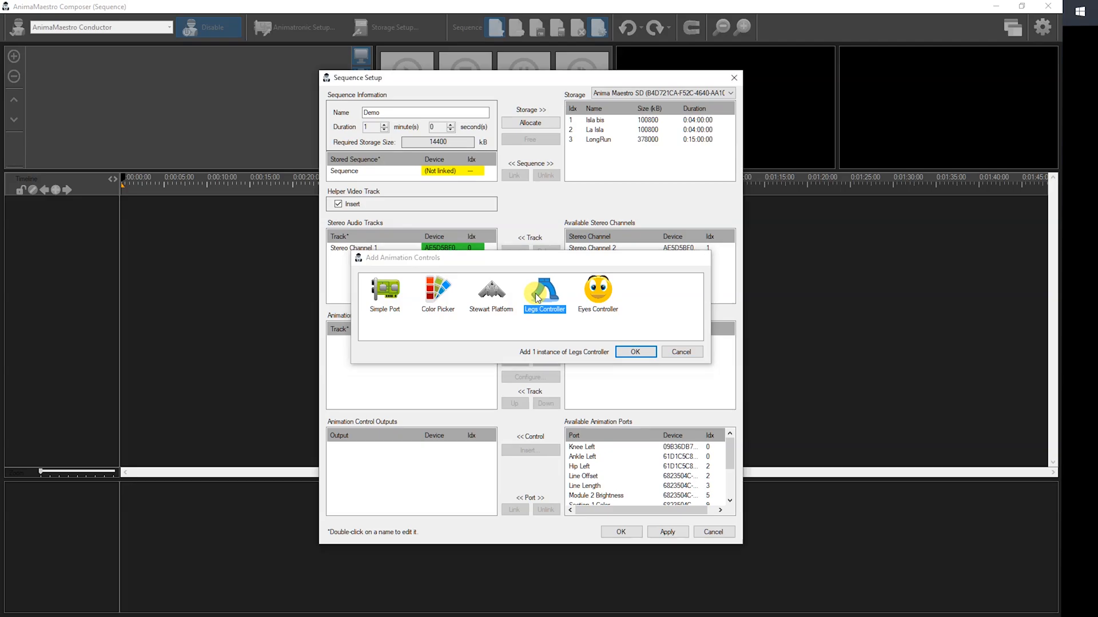
click(587, 342)
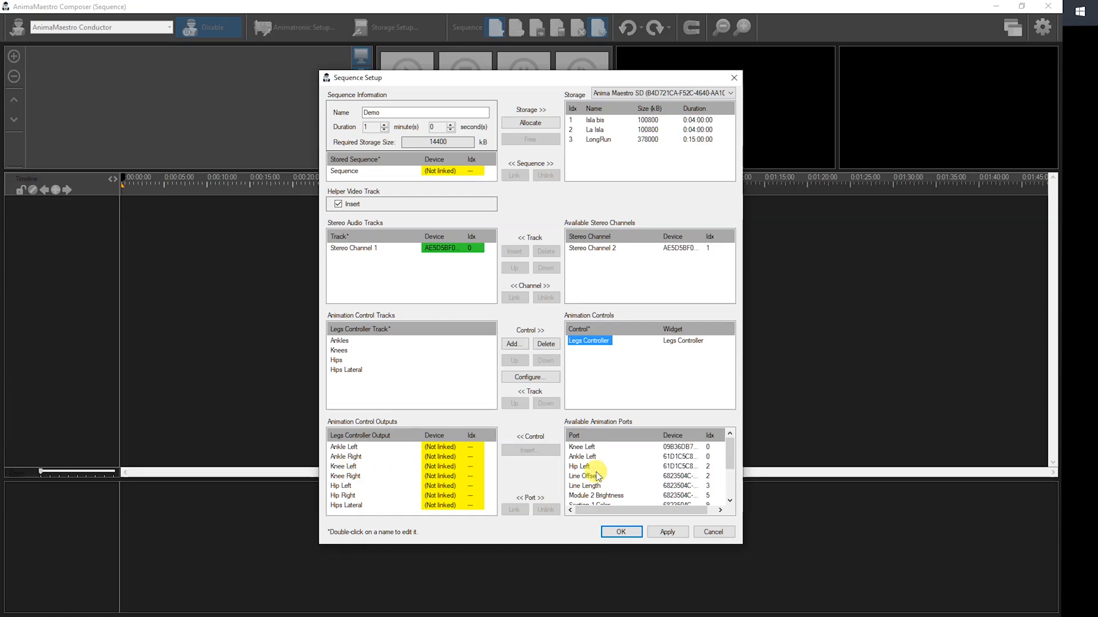
Link the Legs Controller's Knee Left and Knee Right outputs to the animation ports of the same names.
click(343, 466)
click(590, 456)
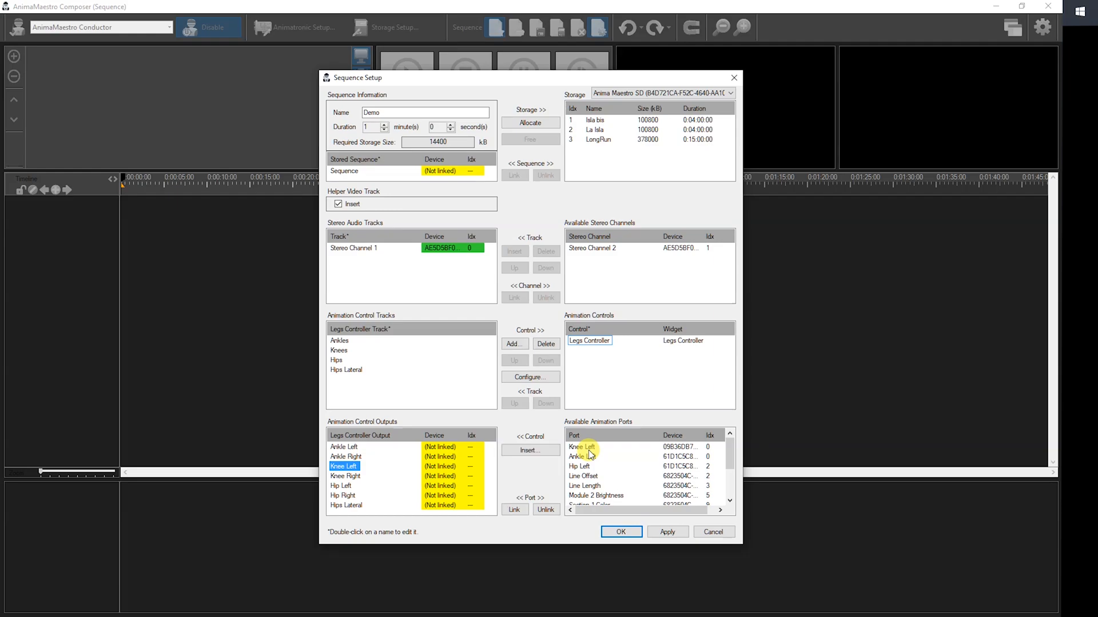
click(515, 510)
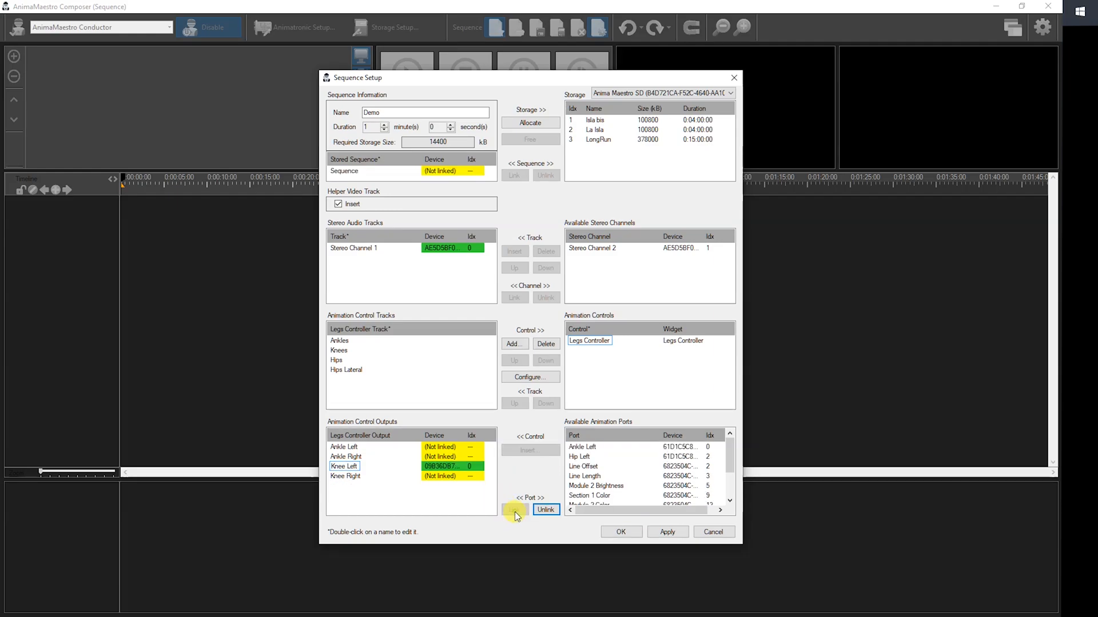
click(346, 476)
scroll(598, 476, down, 1)
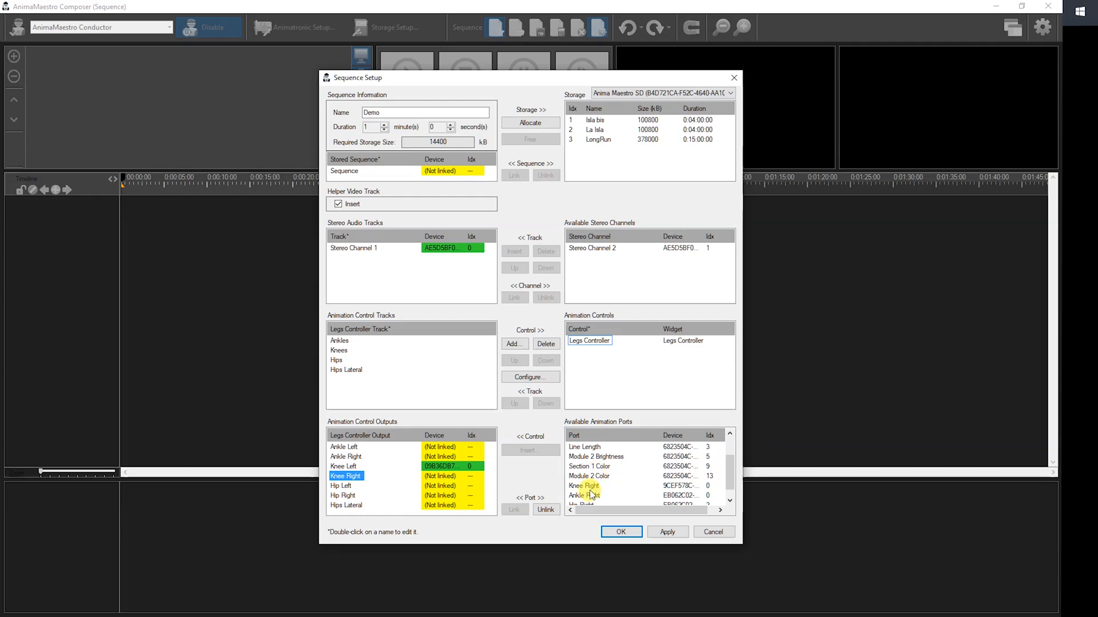
click(591, 486)
click(514, 510)
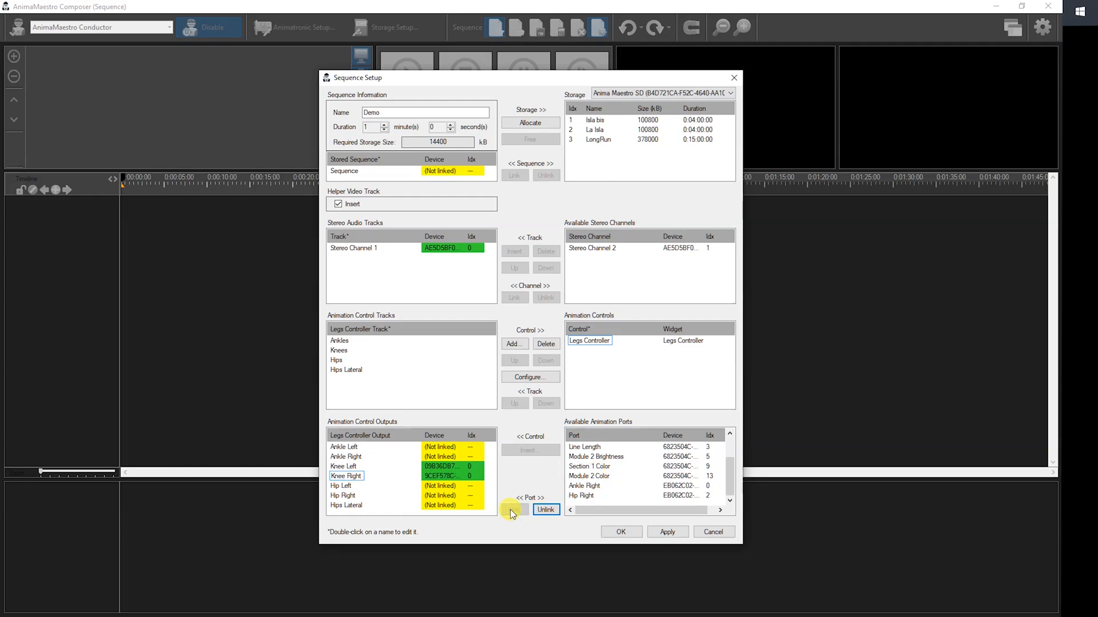
Insert simple port controls for the Line Length and Module 2 Brightness animation ports.
click(597, 366)
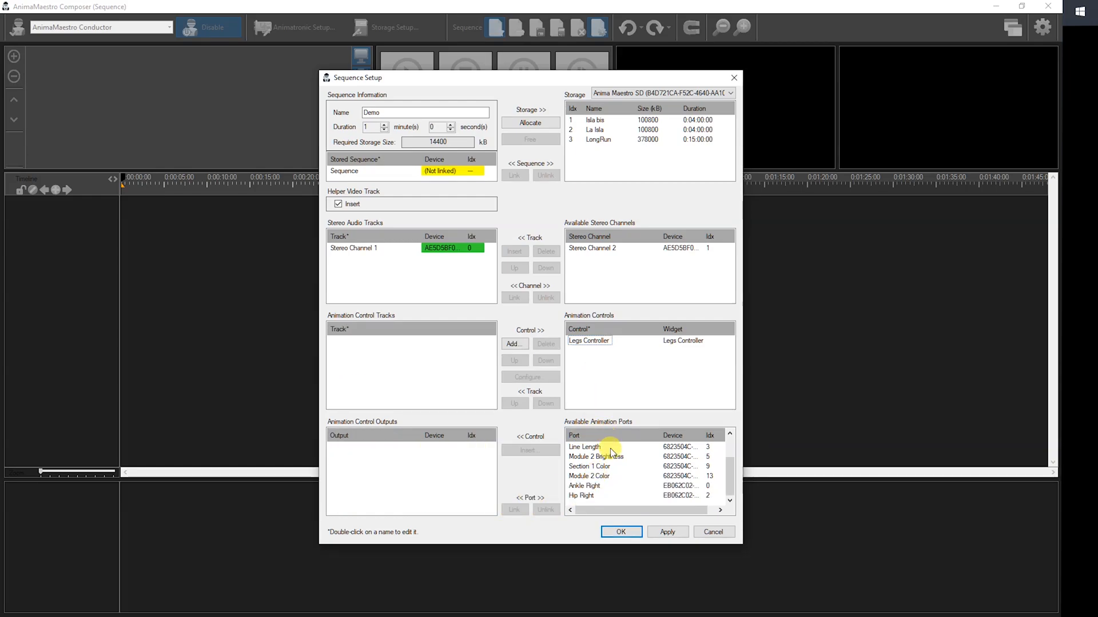
scroll(615, 467, up, 1)
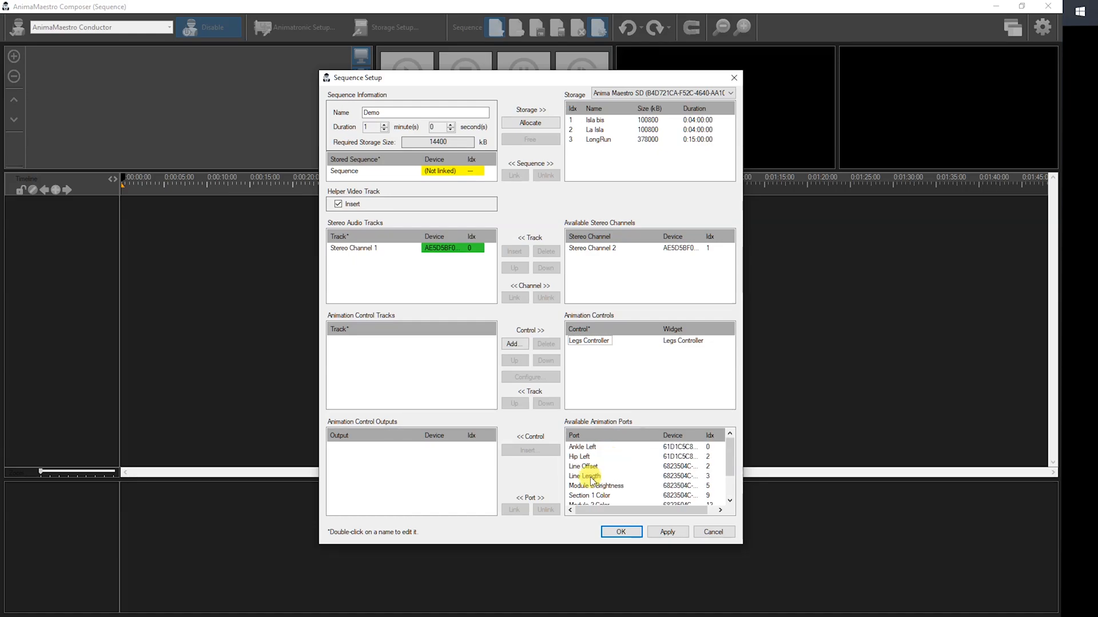
click(590, 477)
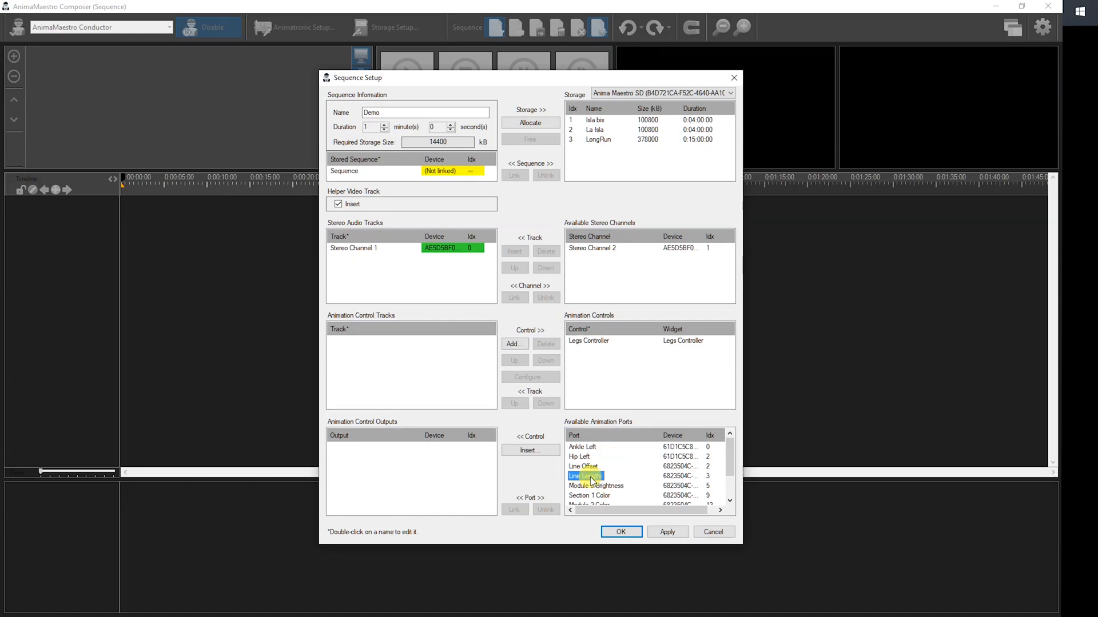
click(529, 450)
double_click(387, 307)
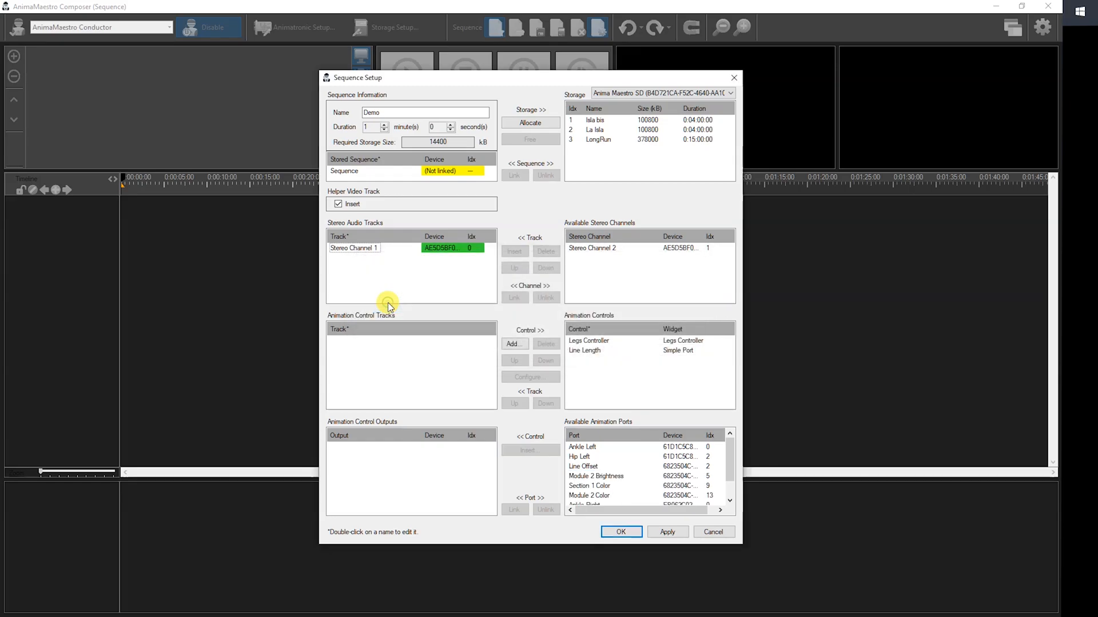
click(607, 477)
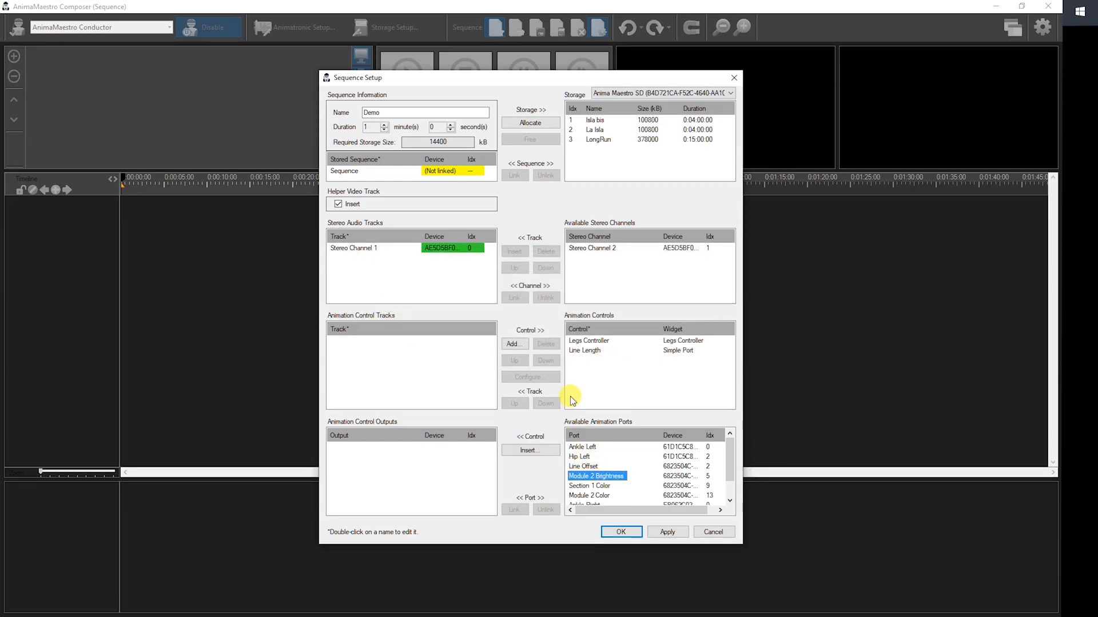
click(538, 451)
double_click(393, 300)
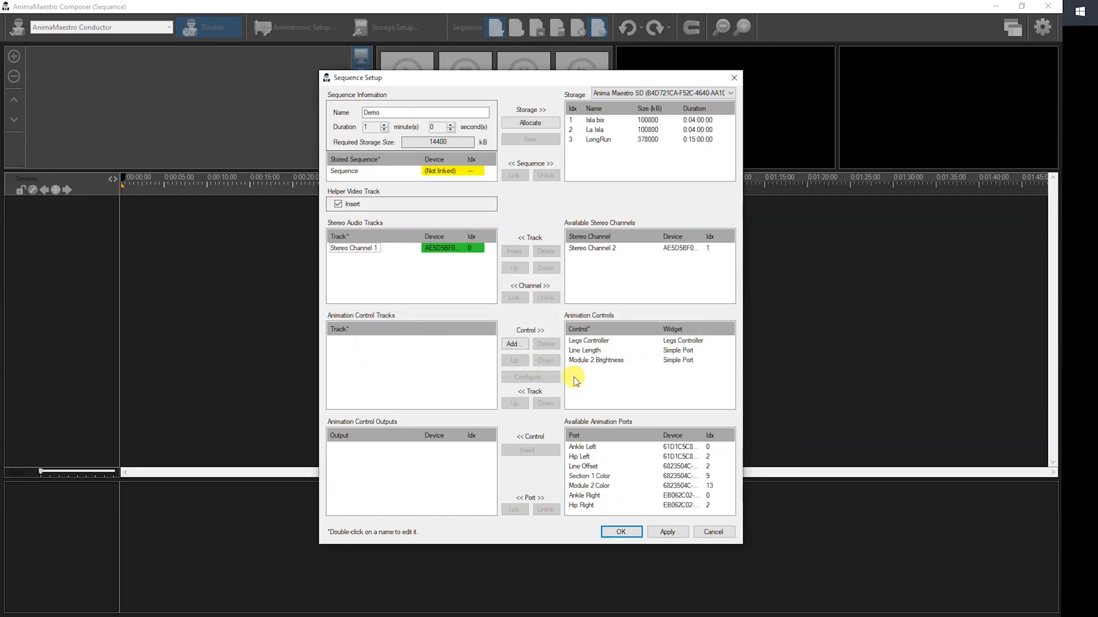
Add a Color Picker to the animation controls.
click(515, 343)
click(437, 294)
double_click(437, 294)
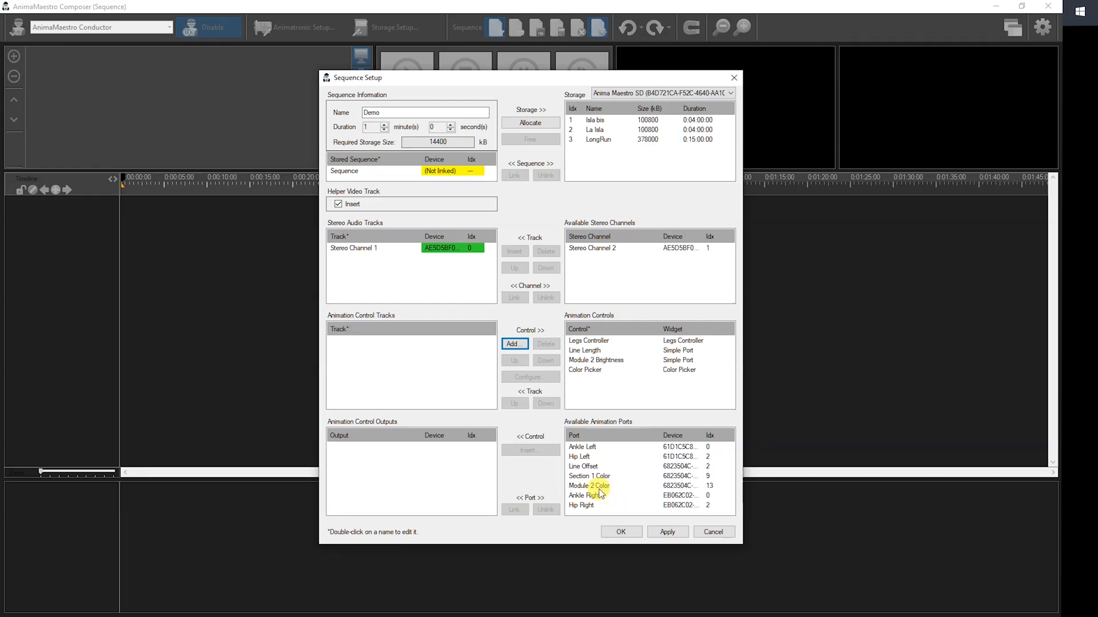
Link the Color Picker's 16-bit Color output to the Module 2 Color port and accept the sequence setup.
click(586, 370)
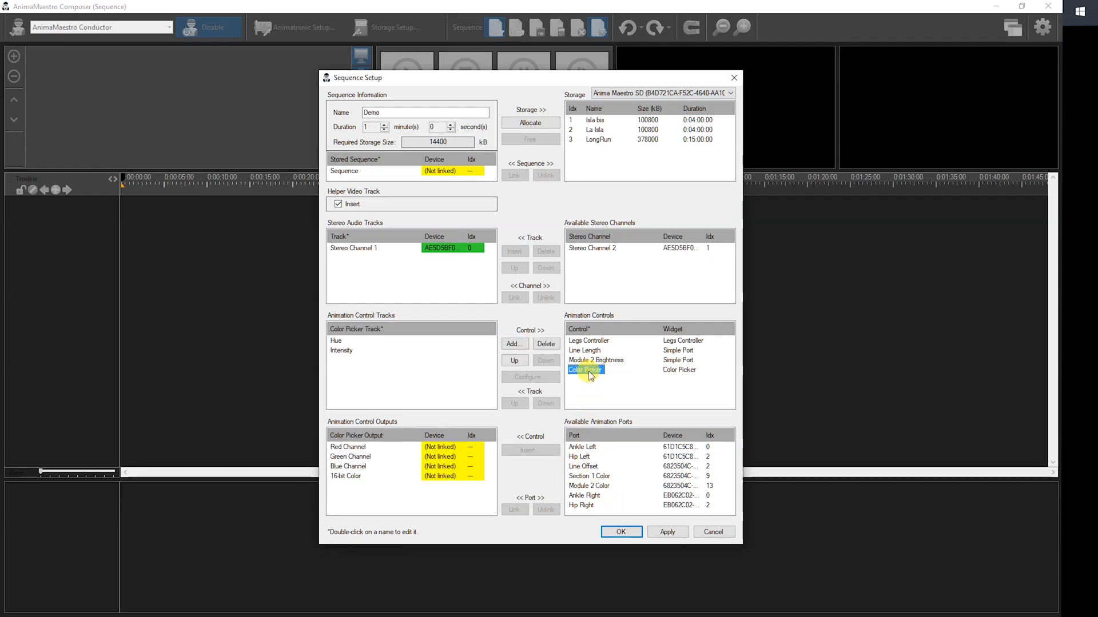
click(343, 477)
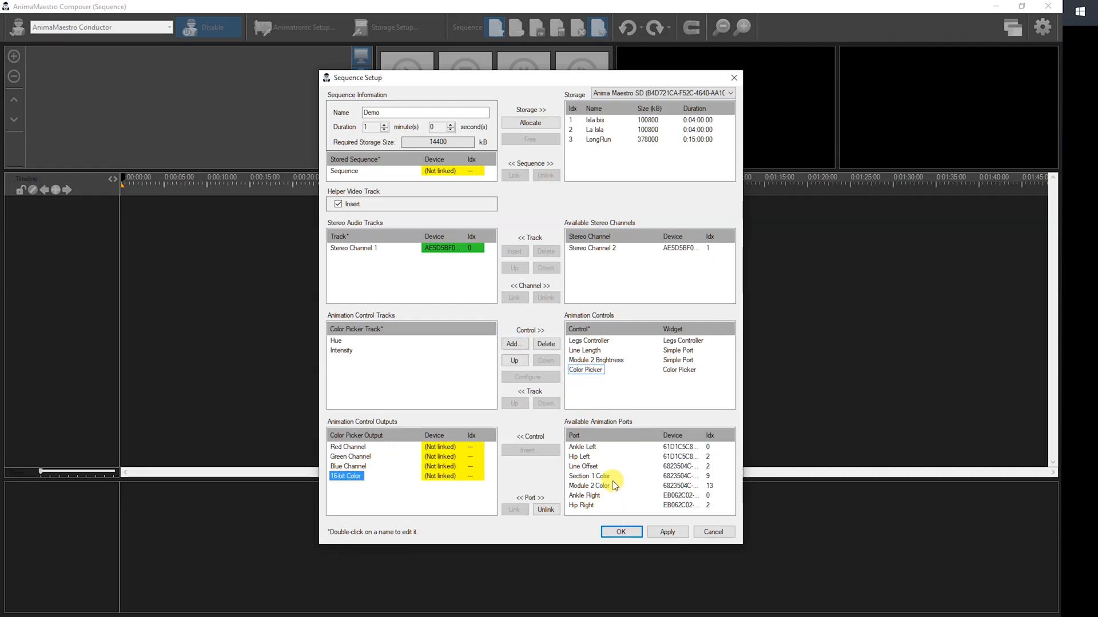
click(605, 487)
click(510, 511)
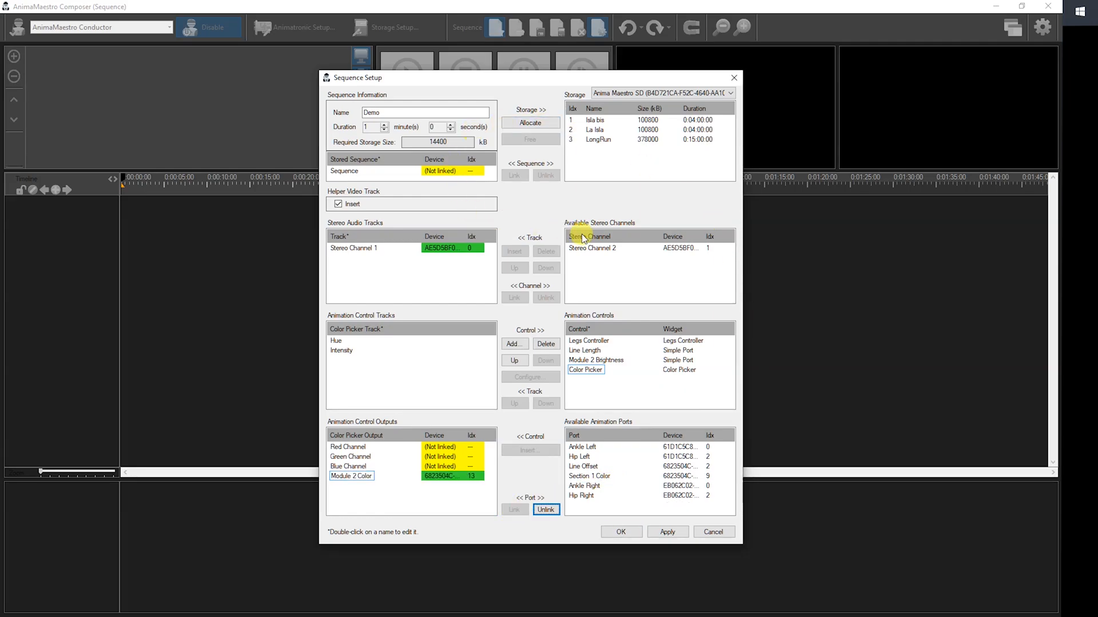
click(621, 532)
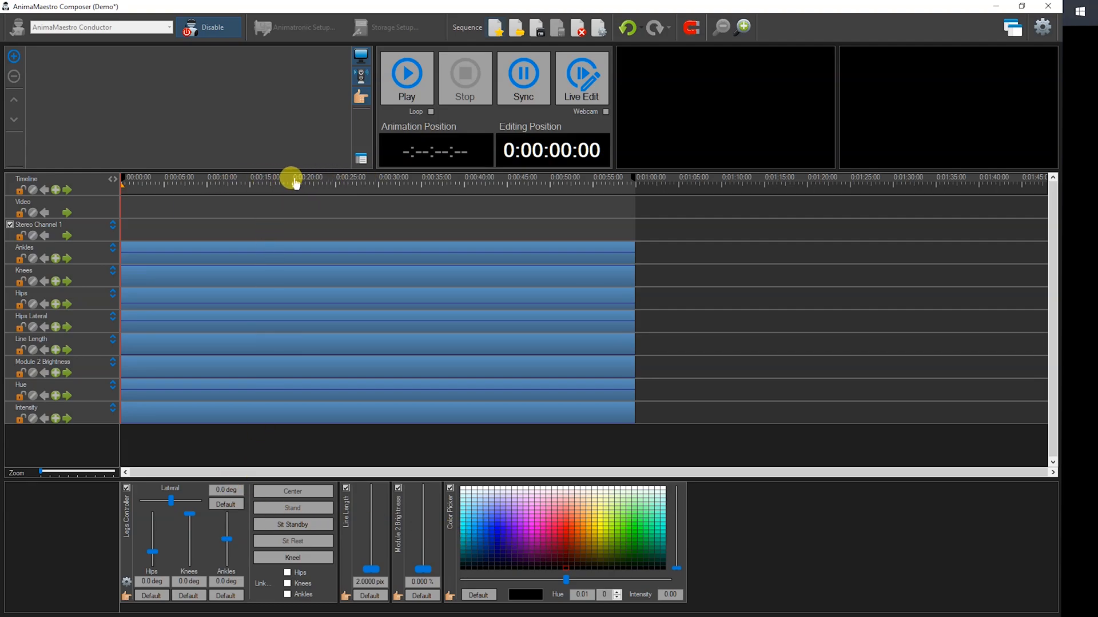
Add a timeline marker at 0:00:08:00 and name it Begining.
drag(120, 239, 314, 255)
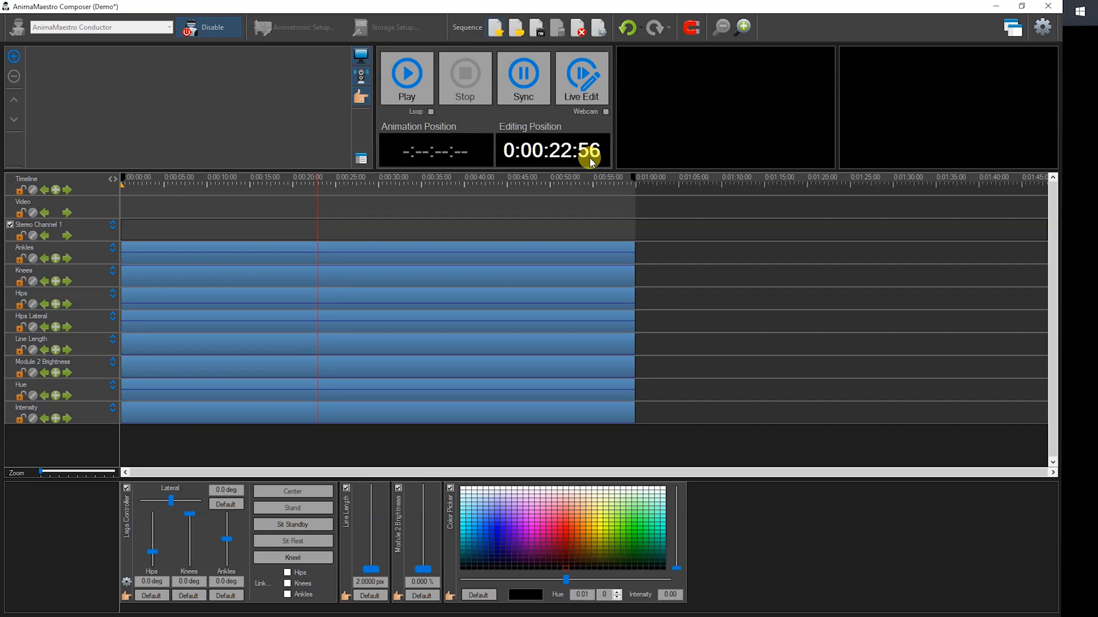
drag(315, 189, 189, 221)
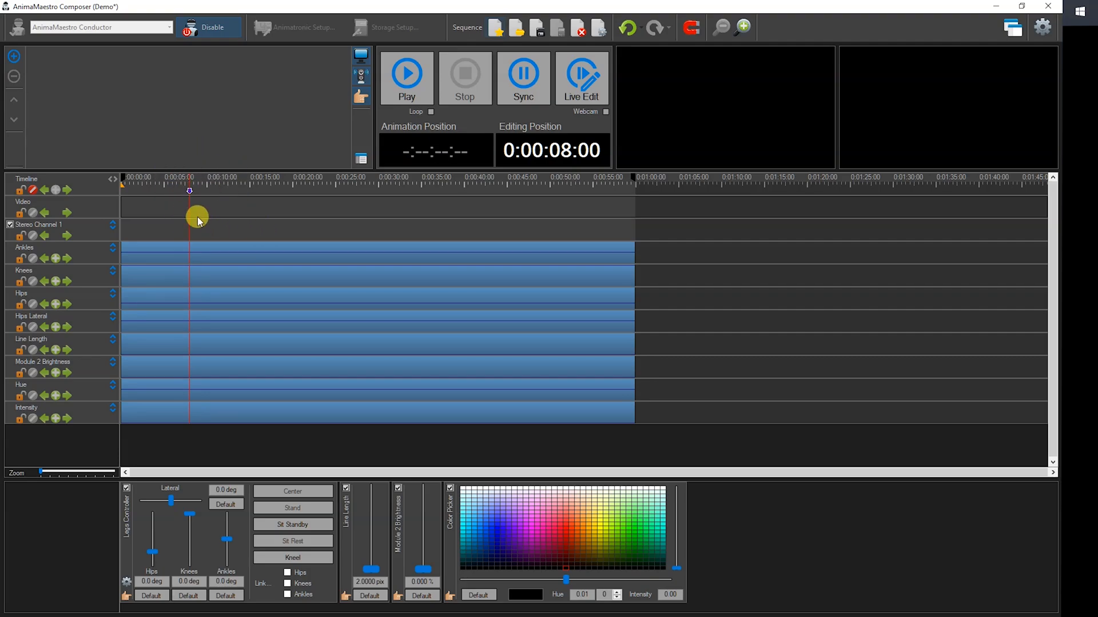
drag(191, 207, 209, 207)
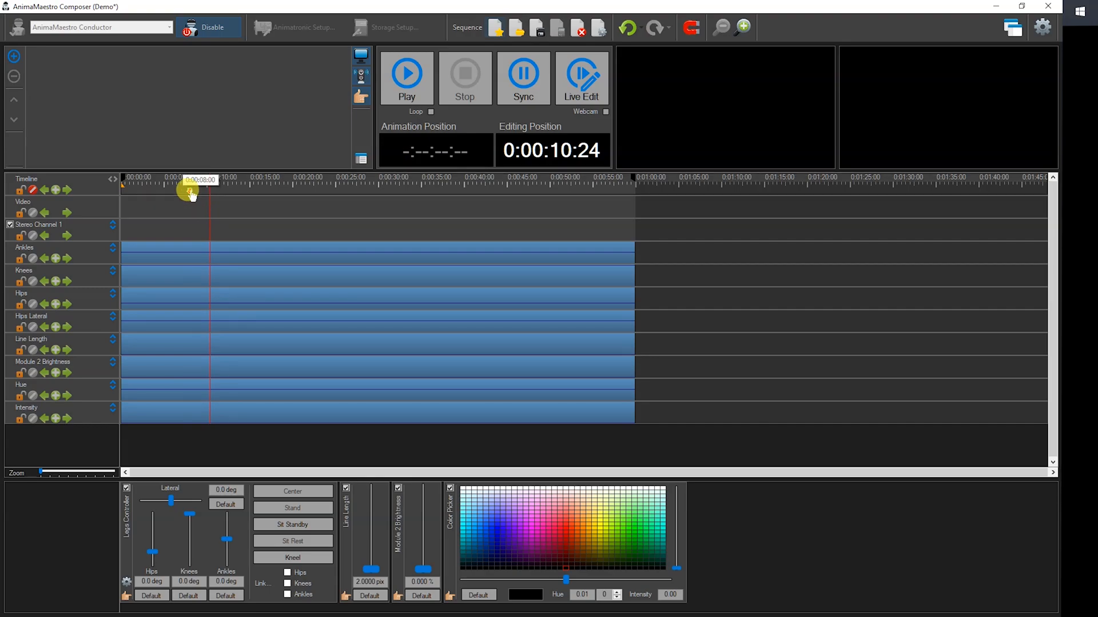
double_click(190, 190)
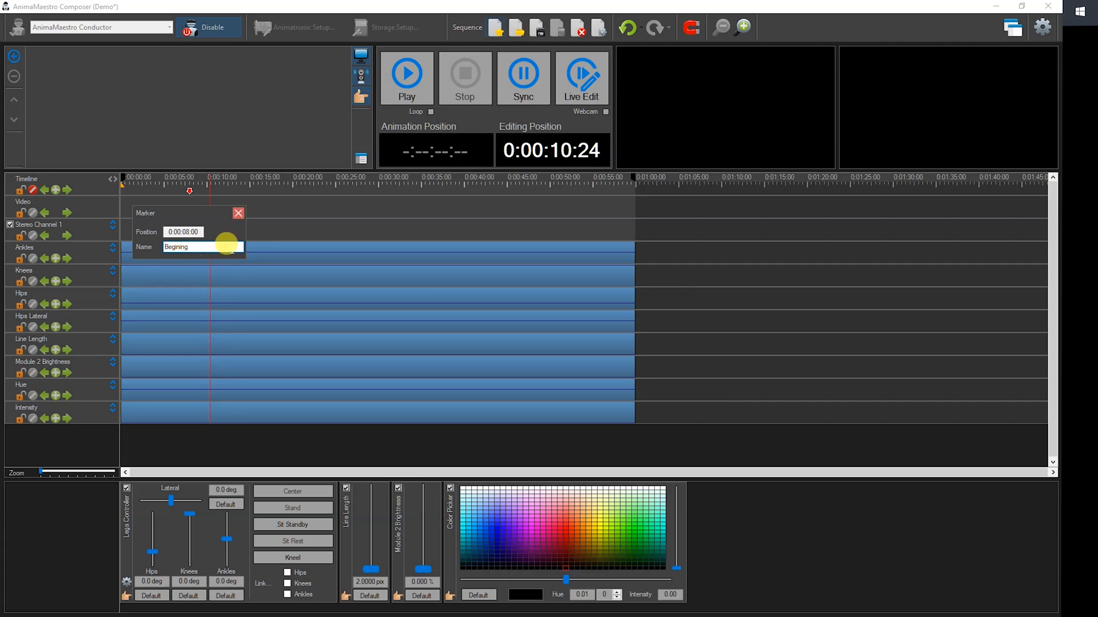
click(239, 214)
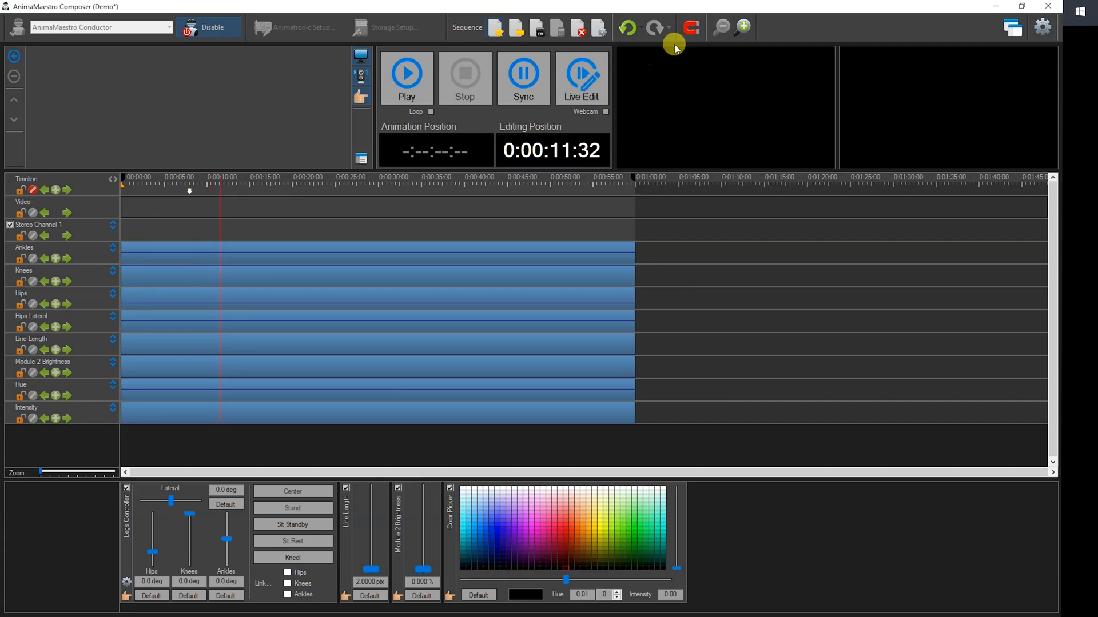
click(689, 27)
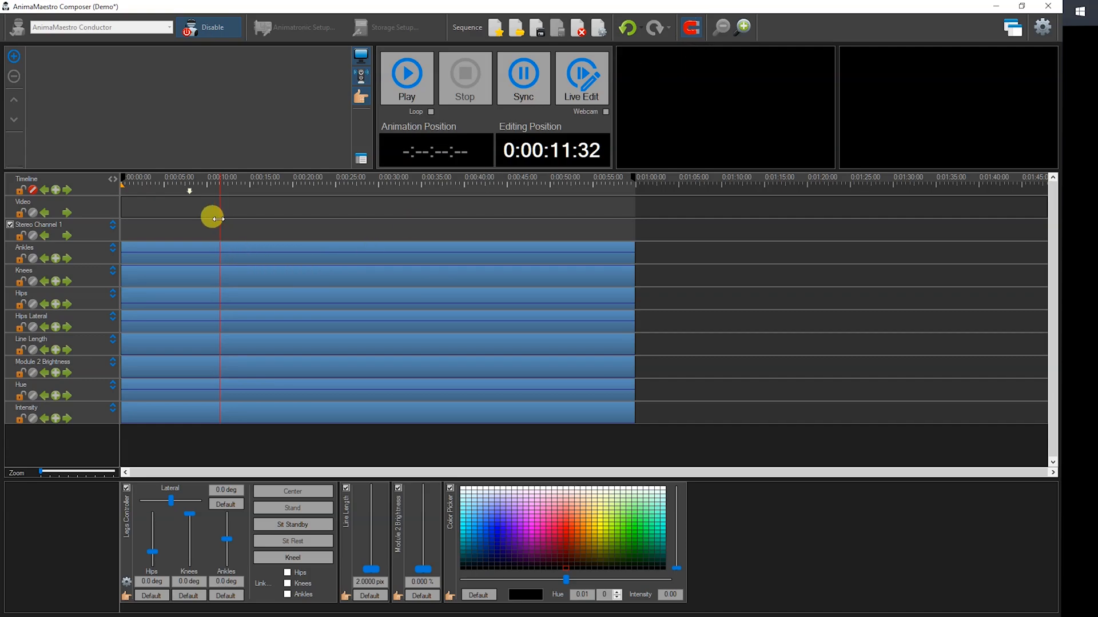
drag(216, 223, 228, 260)
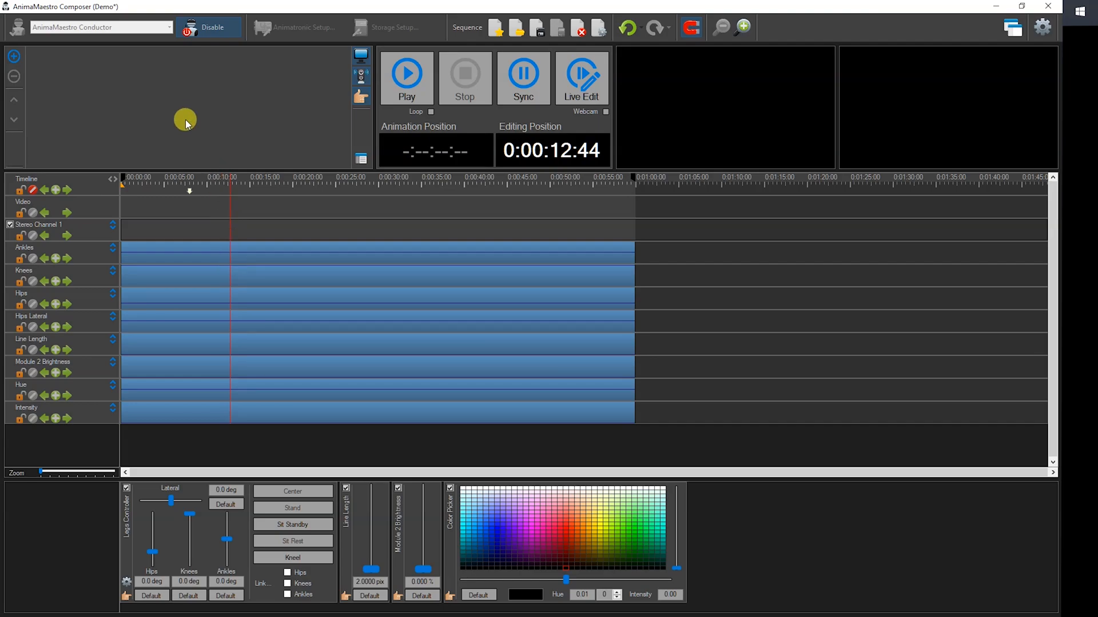
Import the media files _Demo.wav and _Demo.avi into the media library.
double_click(173, 94)
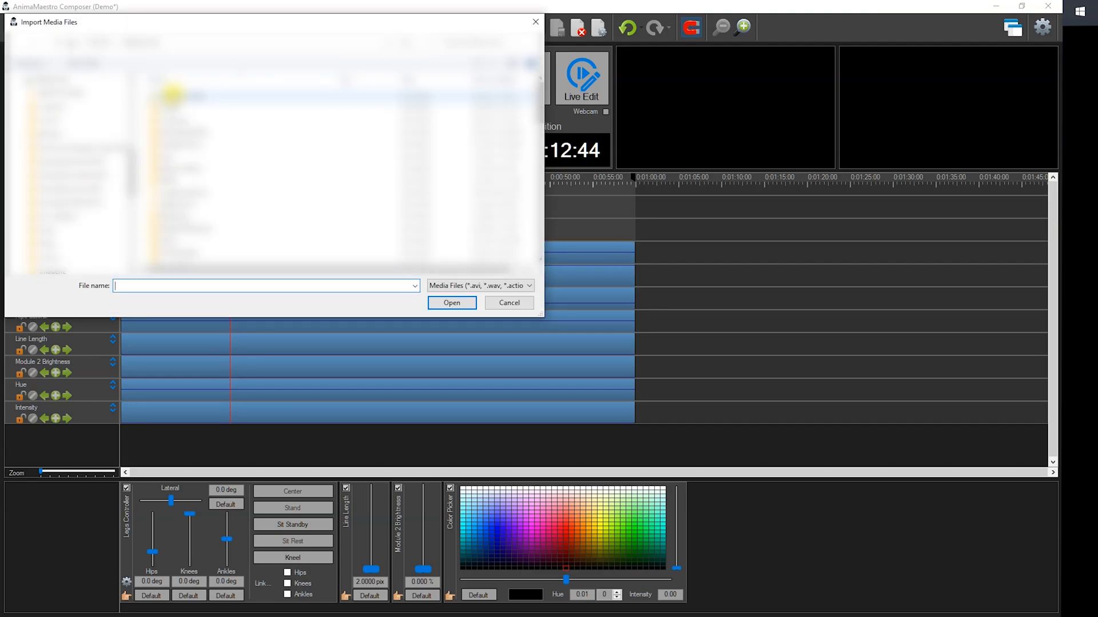
scroll(215, 176, down, 3)
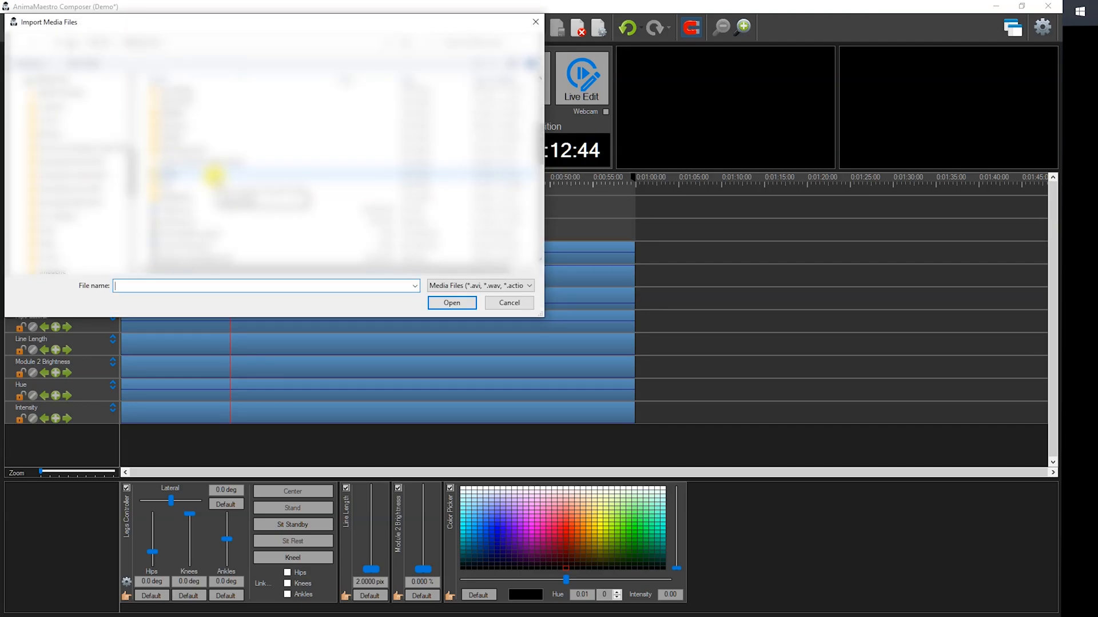
click(186, 210)
shift+click(176, 222)
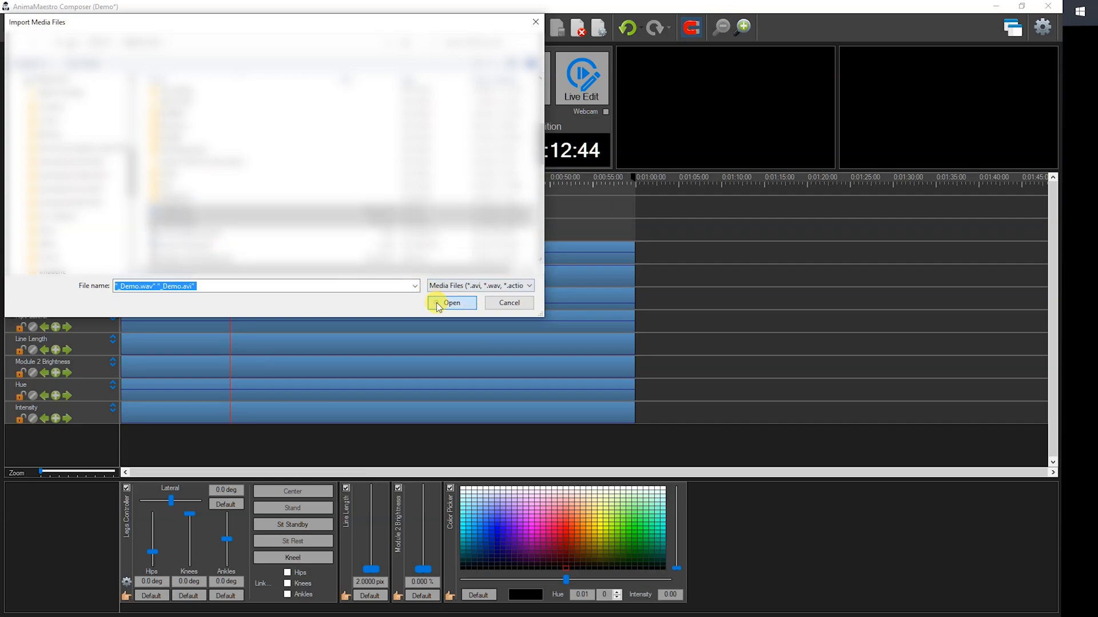
click(437, 303)
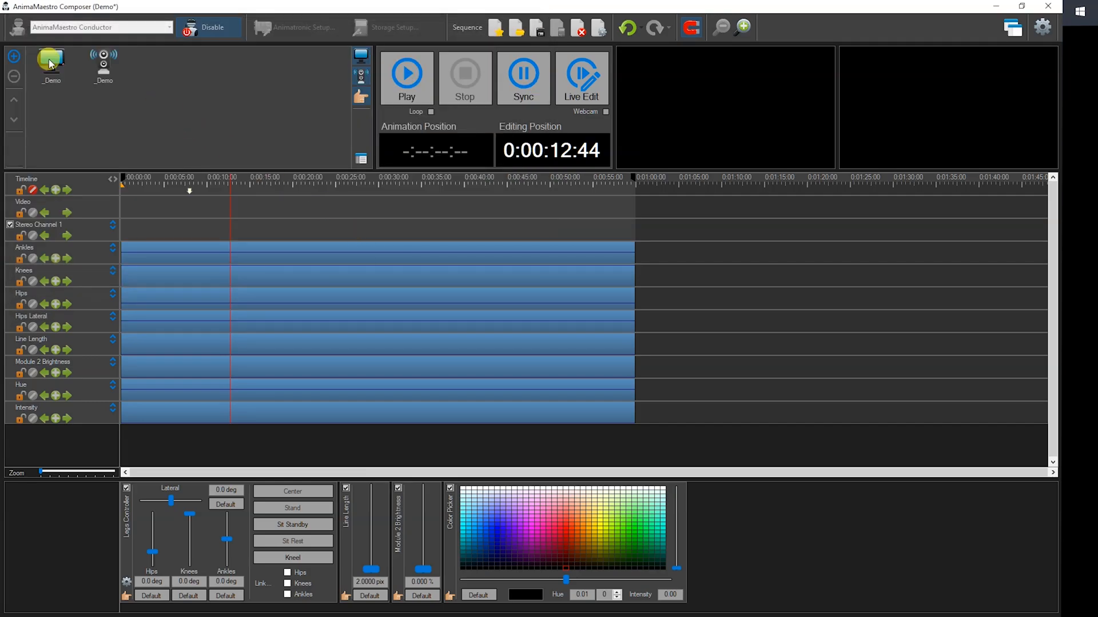
Place the _Demo video on the Video track and the _Demo audio on Stereo Channel 1, both starting at the 0:00:08:00 marker.
drag(56, 70, 190, 210)
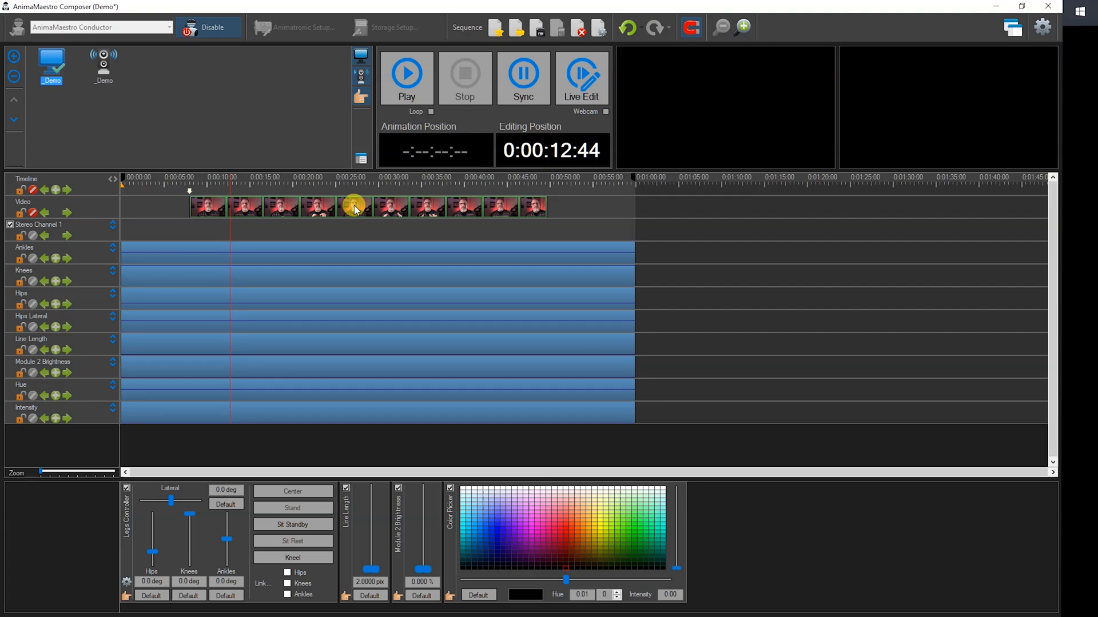
mouse_move(229, 207)
mouse_down()
mouse_move(370, 210)
mouse_move(238, 204)
mouse_move(308, 203)
mouse_move(247, 204)
mouse_up()
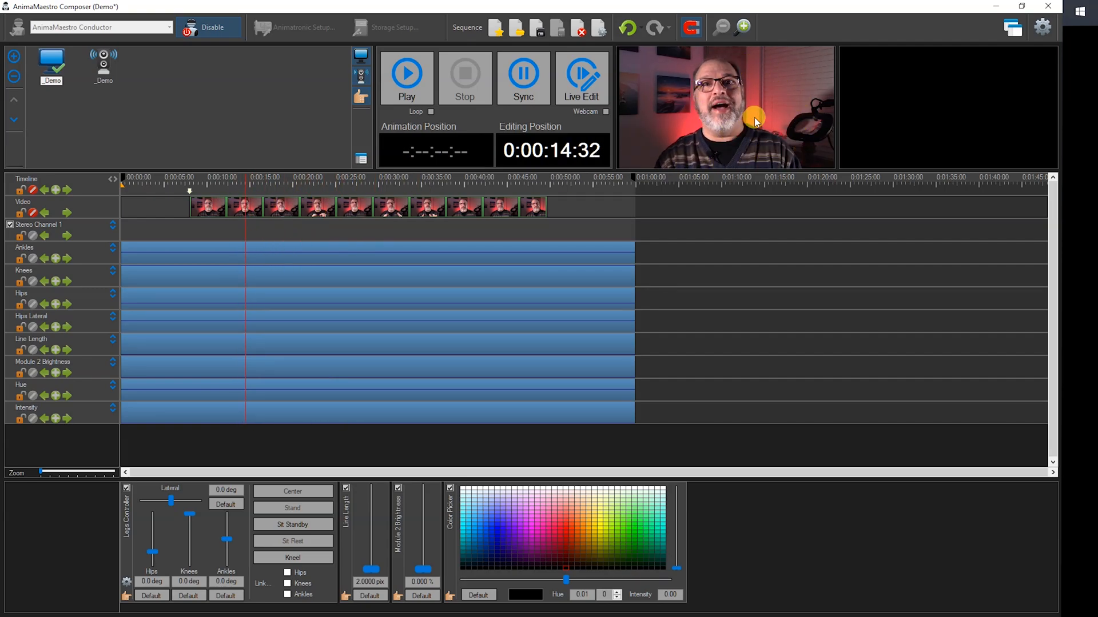
click(105, 66)
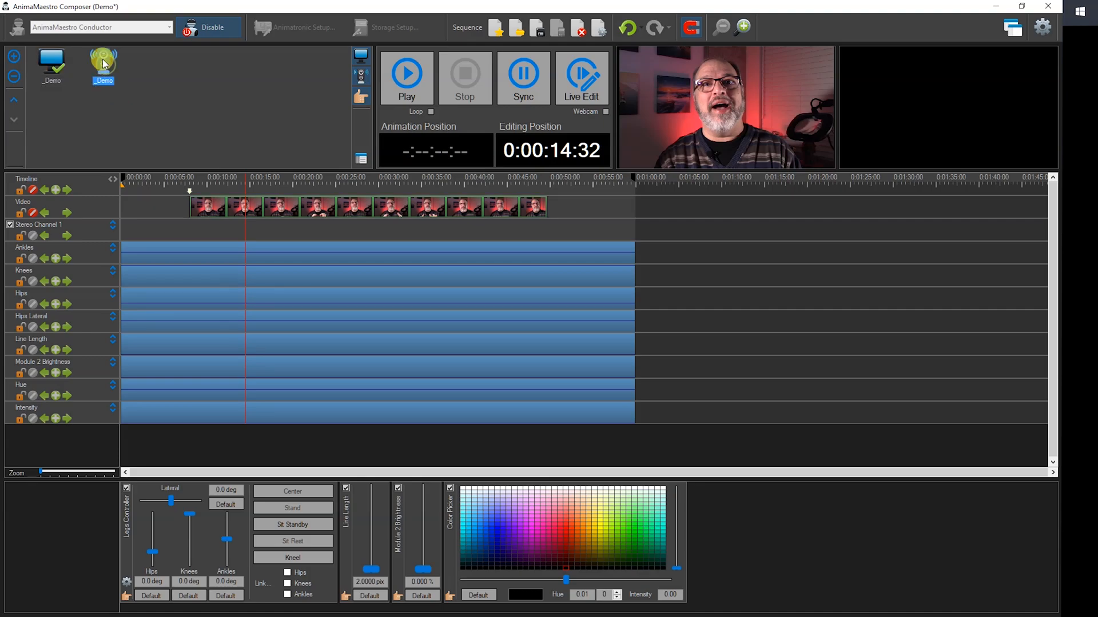
drag(105, 64, 192, 232)
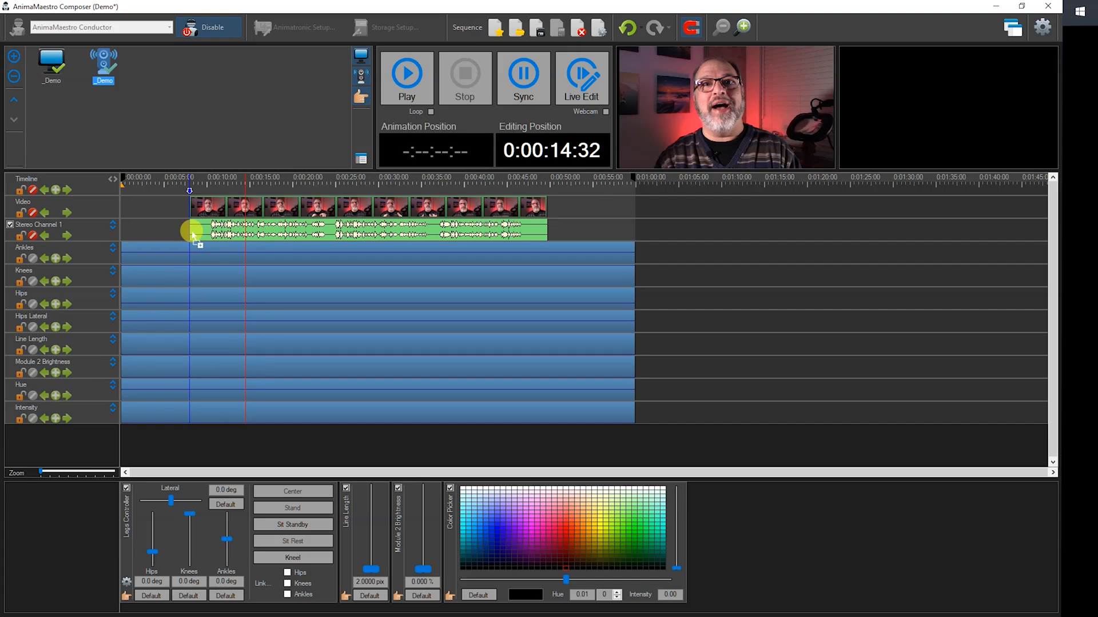
drag(192, 233, 192, 231)
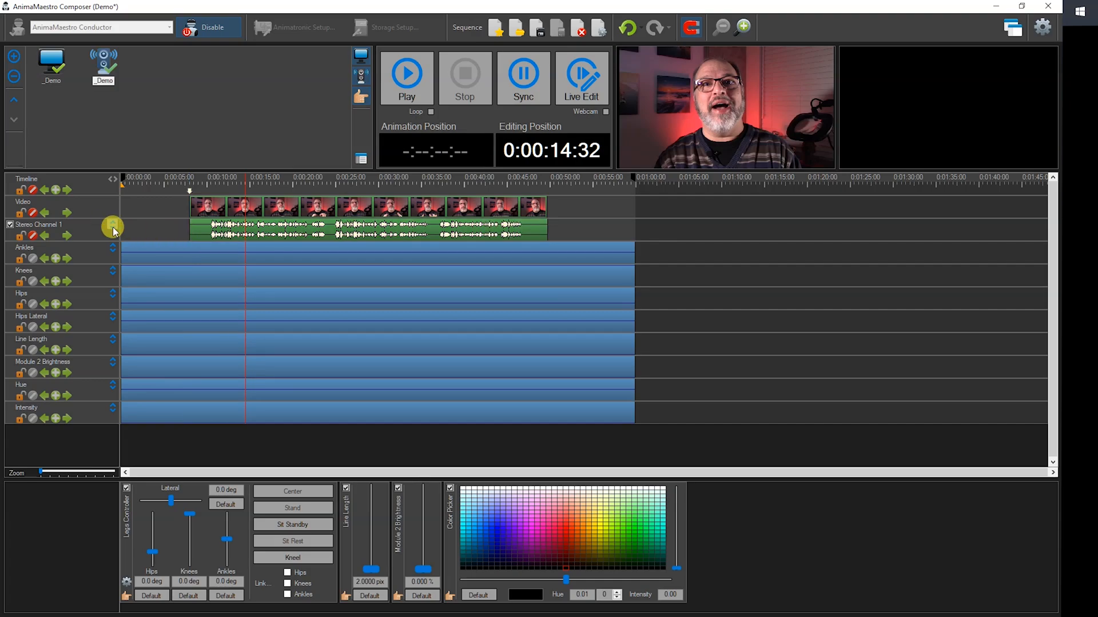
Enlarge the Stereo Channel 1 waveform and add four timeline markers along the speech from 0:00:15:23 to 0:00:25:12.
click(113, 227)
click(97, 471)
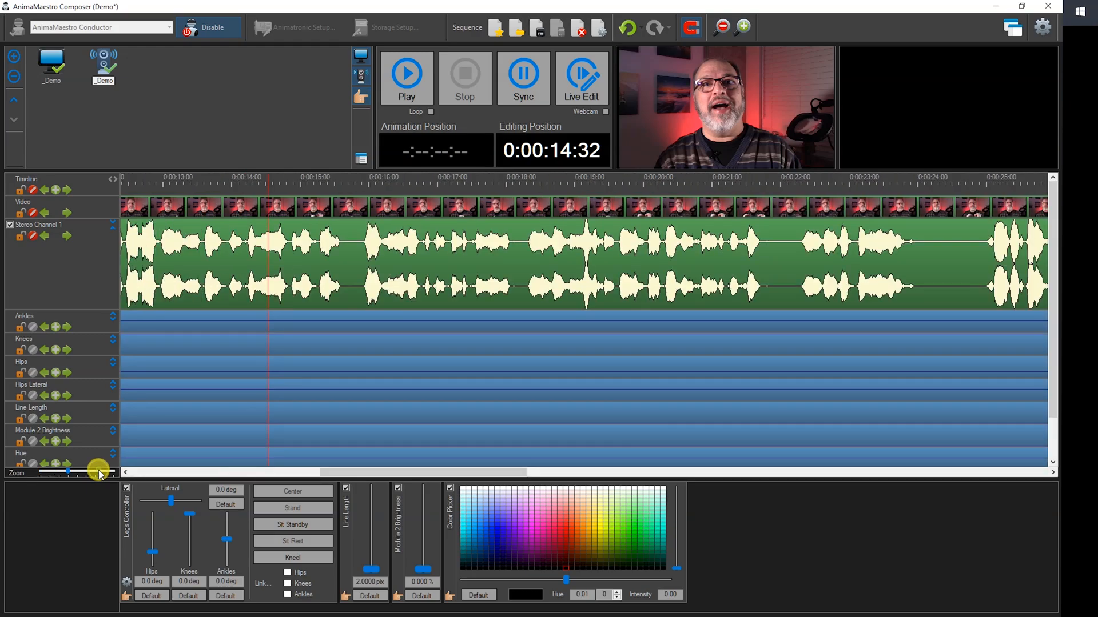
drag(263, 215, 323, 218)
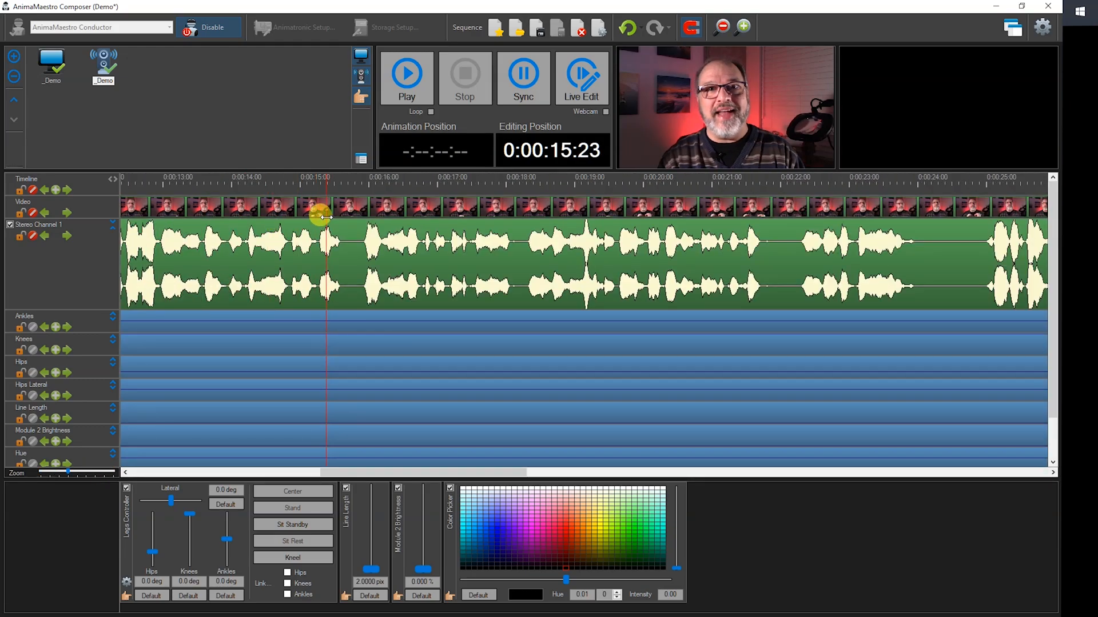
key(m)
drag(326, 245, 998, 262)
key(m)
key(m)
key(m)
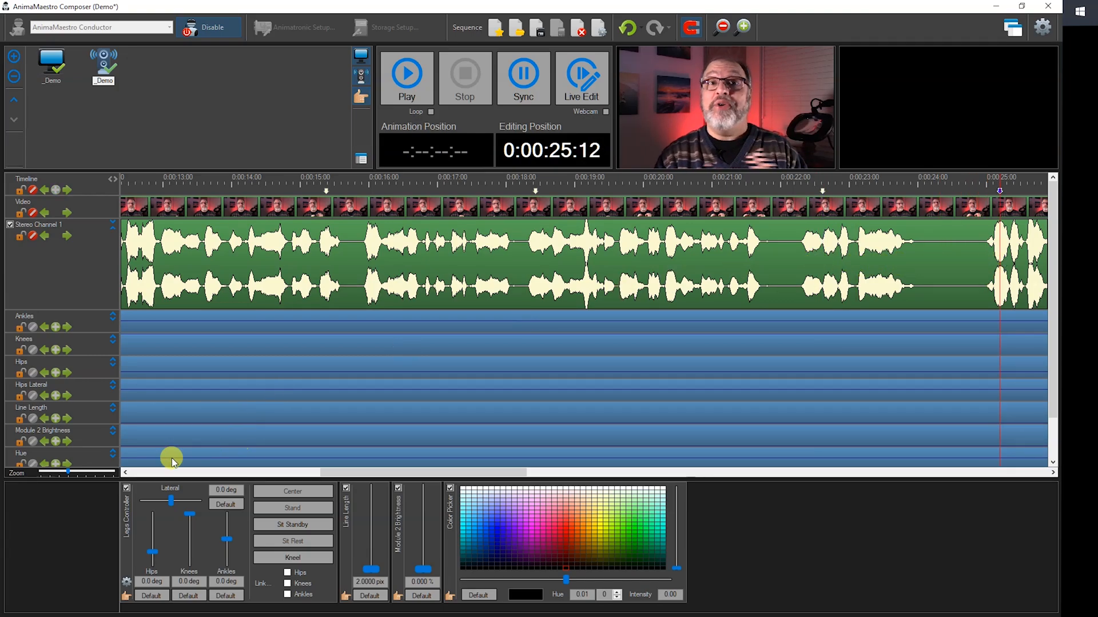
Save the Demo sequence.
drag(67, 474, 7, 474)
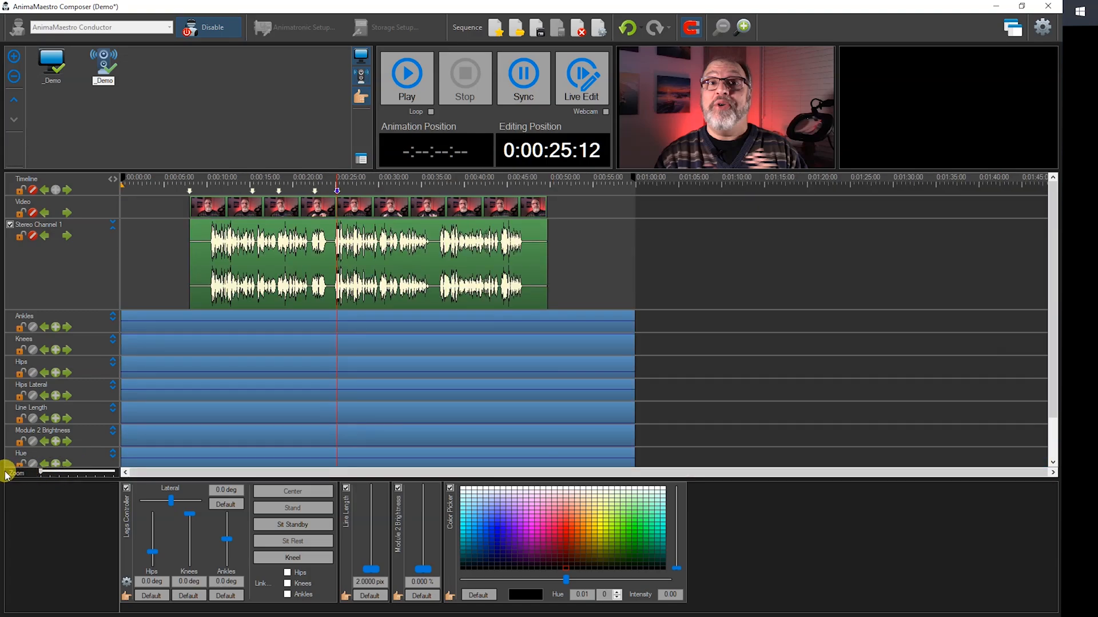
drag(332, 265, 394, 261)
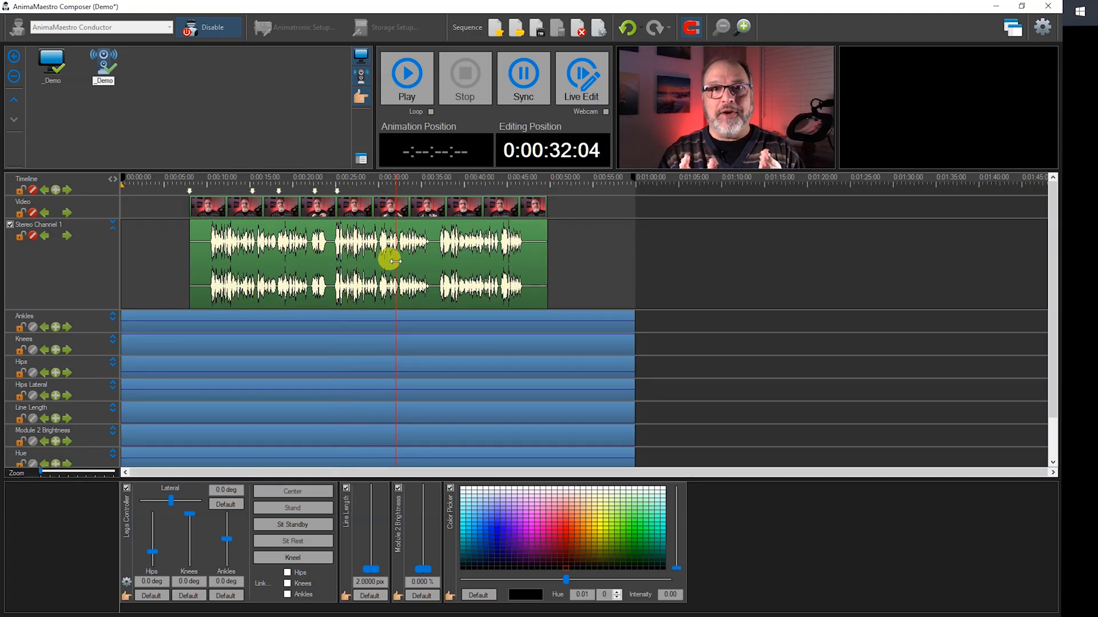
key(ctrl+s)
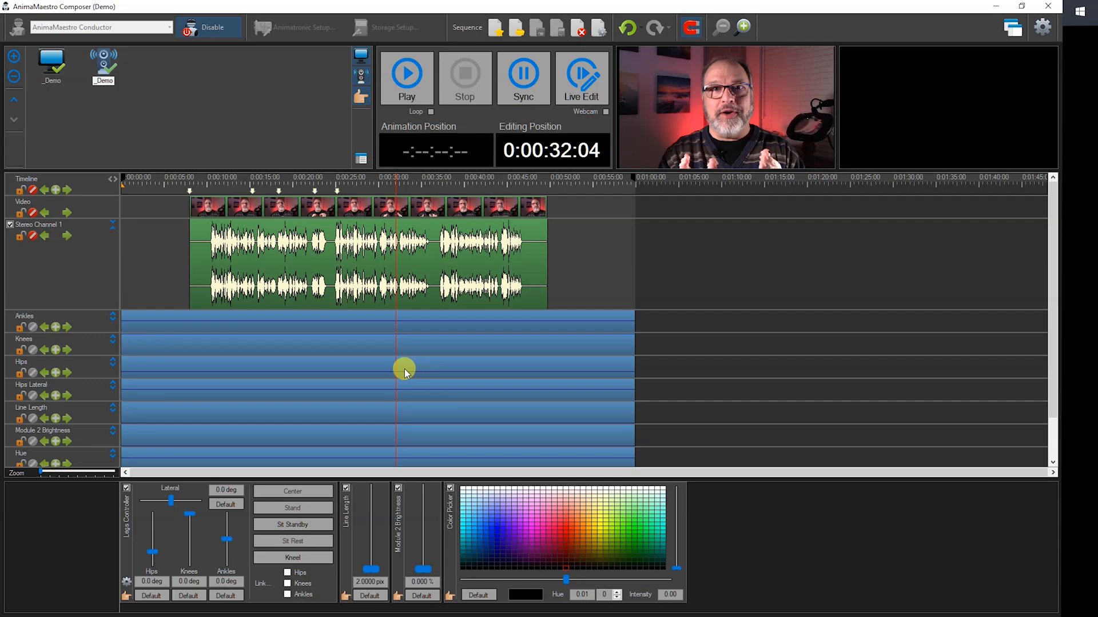
At the start of the sequence, set the Legs Controller's Knees to -120.0 deg and Line Length to about 5.6 pix.
drag(401, 369, 102, 366)
drag(189, 514, 188, 572)
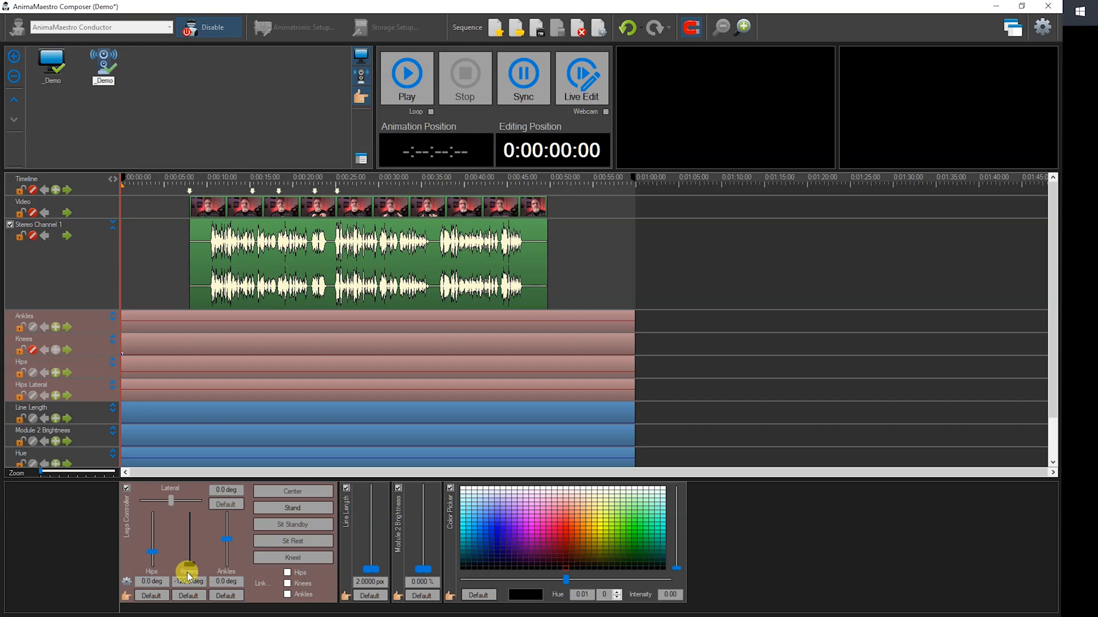
drag(372, 573, 374, 541)
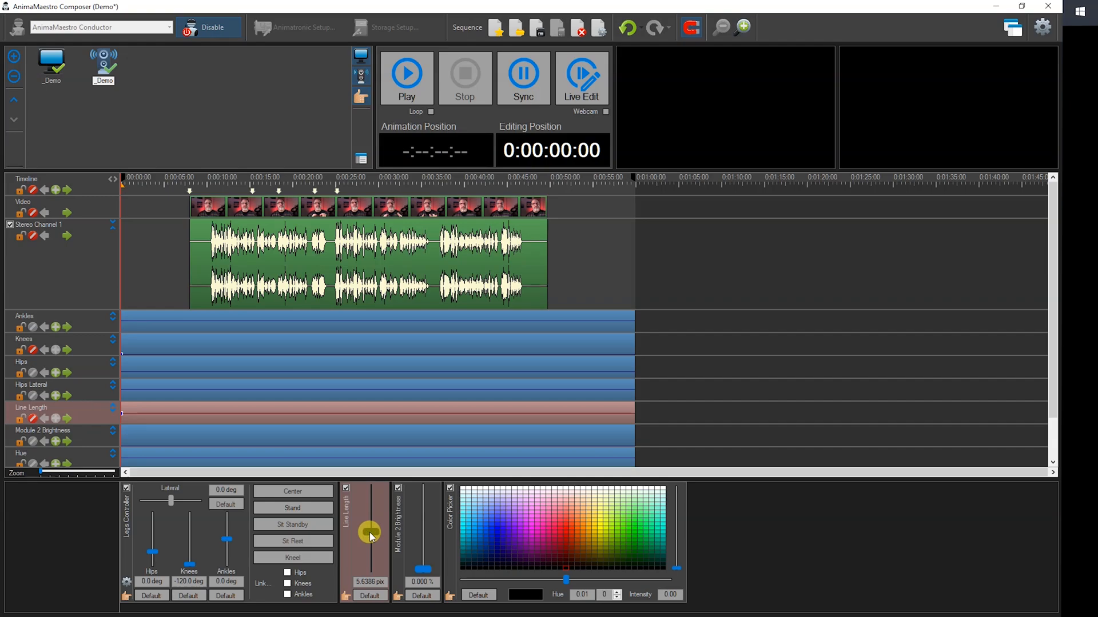
At the start of the sequence, set Module 2 Brightness to 100% and the Color Picker to red with intensity 50.
drag(423, 569, 423, 488)
drag(565, 565, 569, 534)
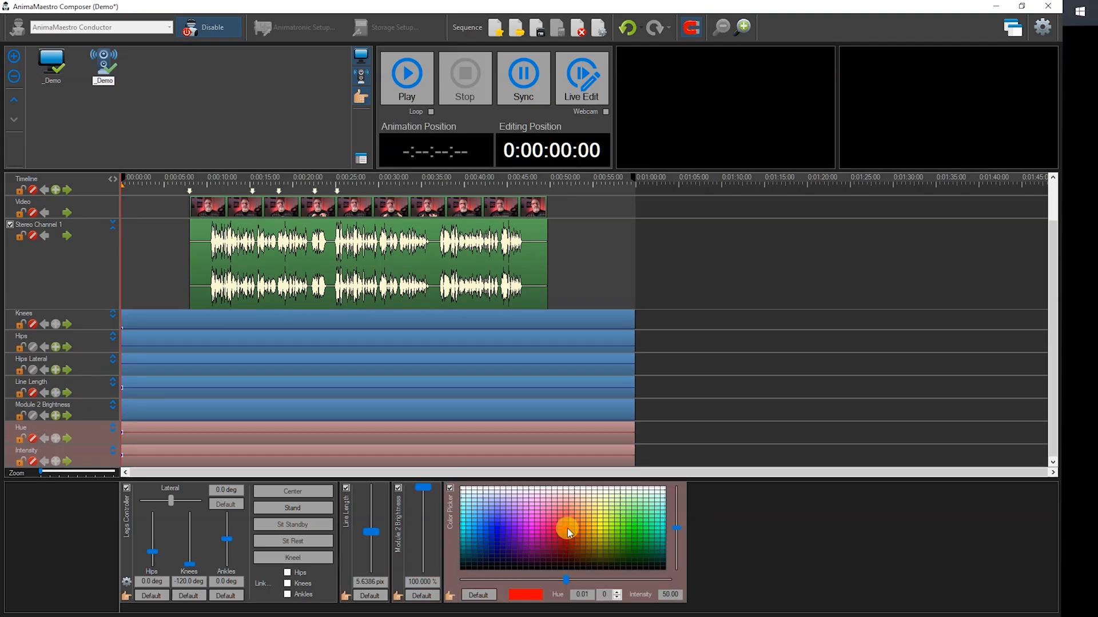
Add keypoints at the 0:00:15:23 marker to hold the Knees, Line Length, Module 2 Brightness, Hue and Intensity values.
drag(120, 273, 247, 285)
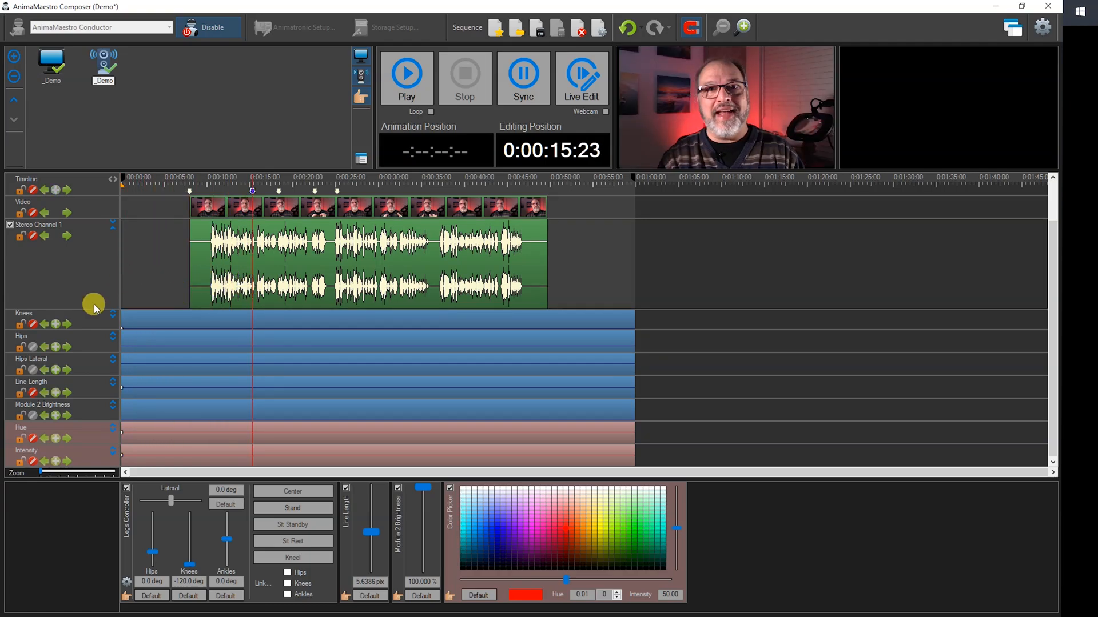
click(54, 325)
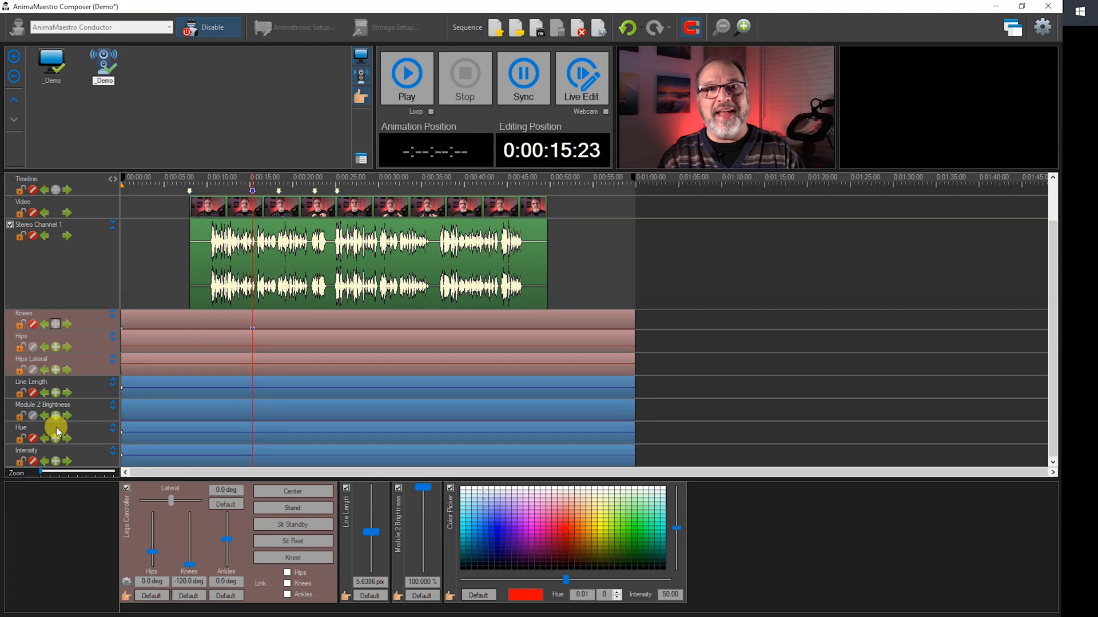
click(55, 415)
click(56, 392)
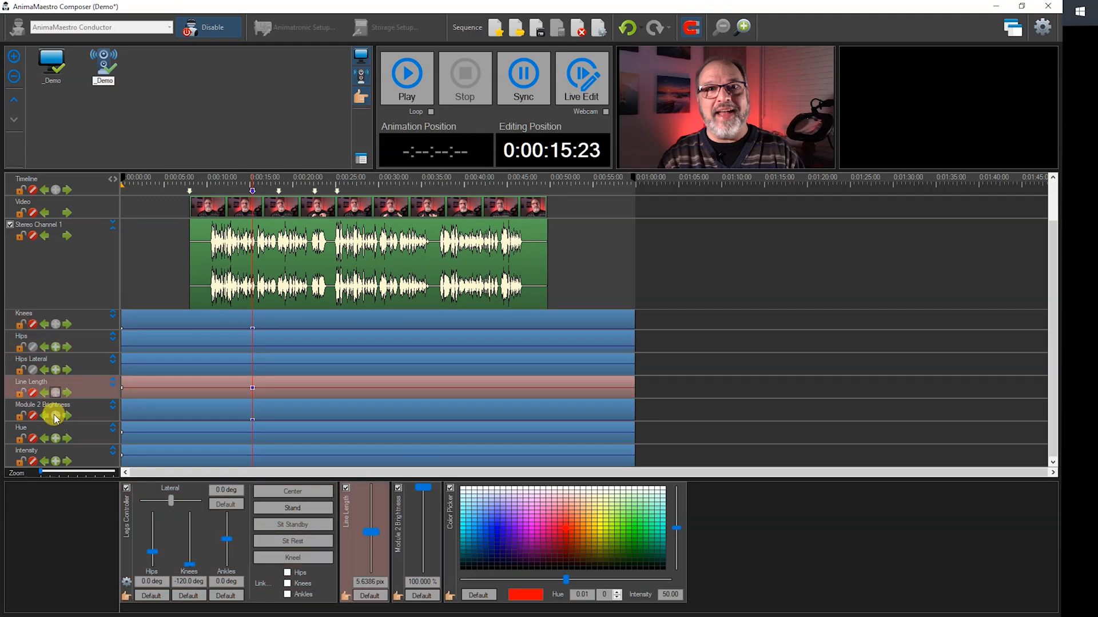
click(57, 437)
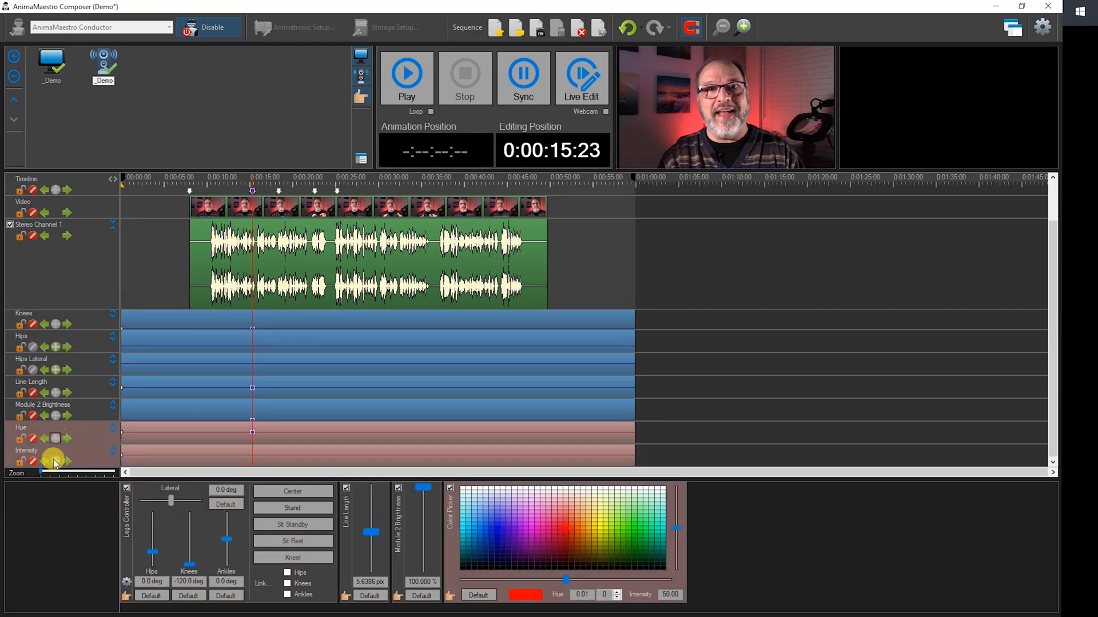
Set the Knees to 0.0 deg at the 0:00:18:26 marker and hold that value with a keypoint at 0:00:22:37.
drag(252, 306, 278, 302)
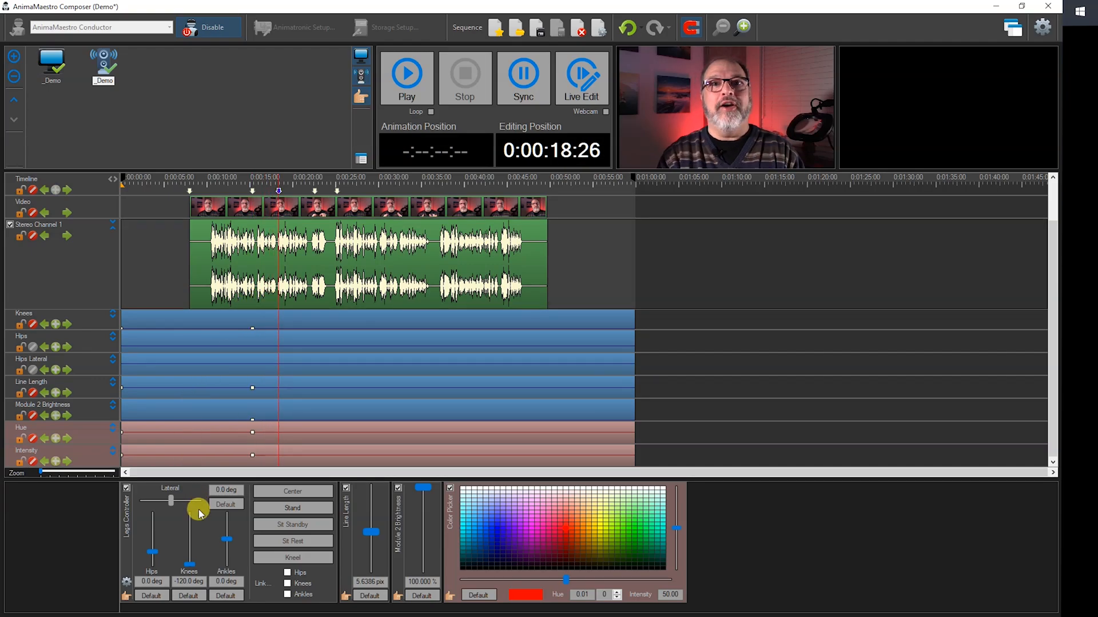
drag(191, 567, 194, 513)
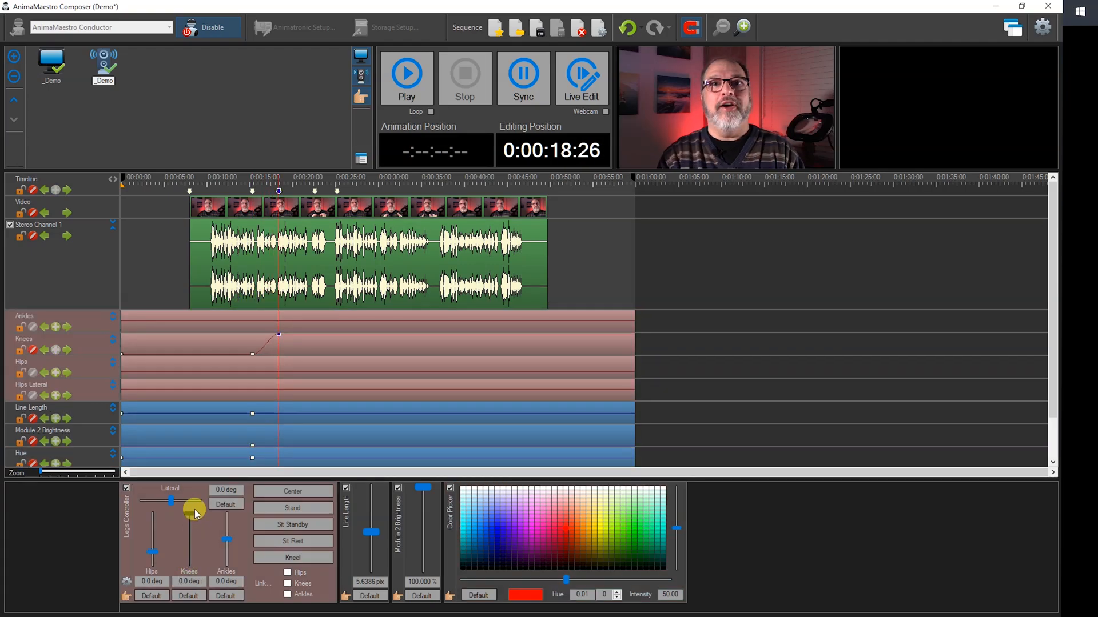
mouse_move(276, 299)
mouse_down()
mouse_move(270, 291)
mouse_move(310, 292)
mouse_up()
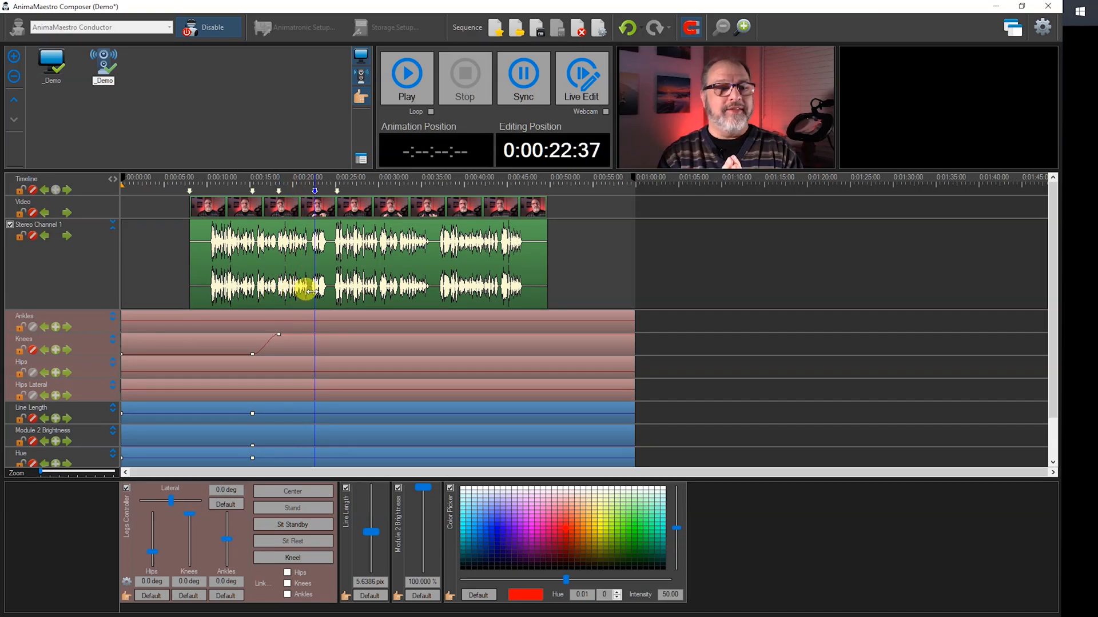
click(56, 350)
click(327, 315)
At the 0:00:25:12 marker, set the Knees to -120.0 deg and the Color Picker to blue with hue -159.97 and intensity 40.
drag(316, 314, 331, 312)
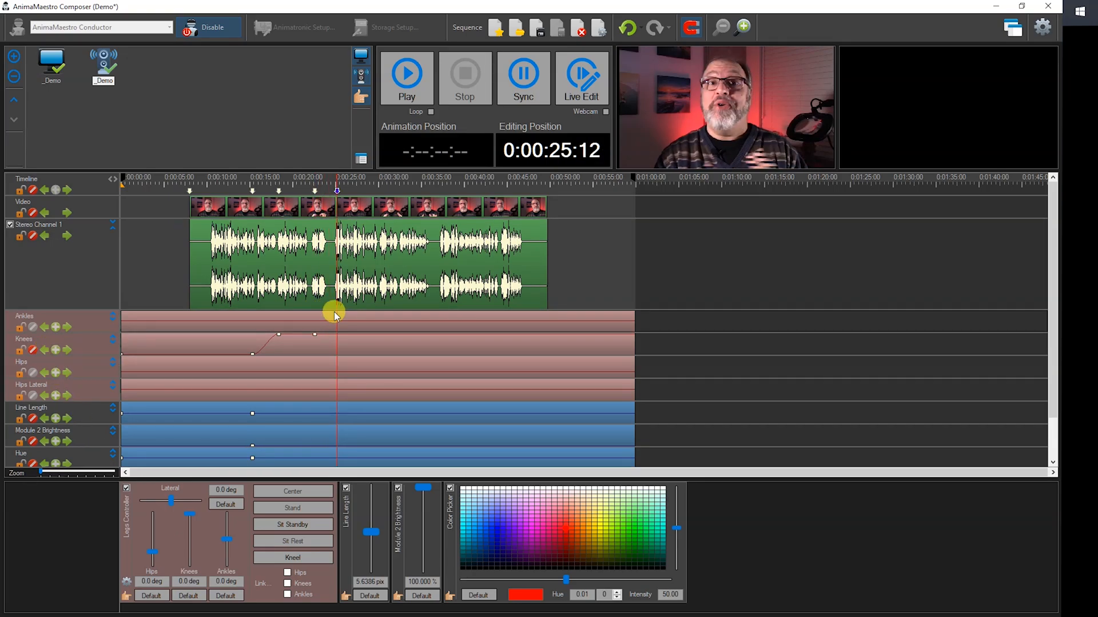
drag(190, 513, 181, 591)
drag(532, 560, 478, 538)
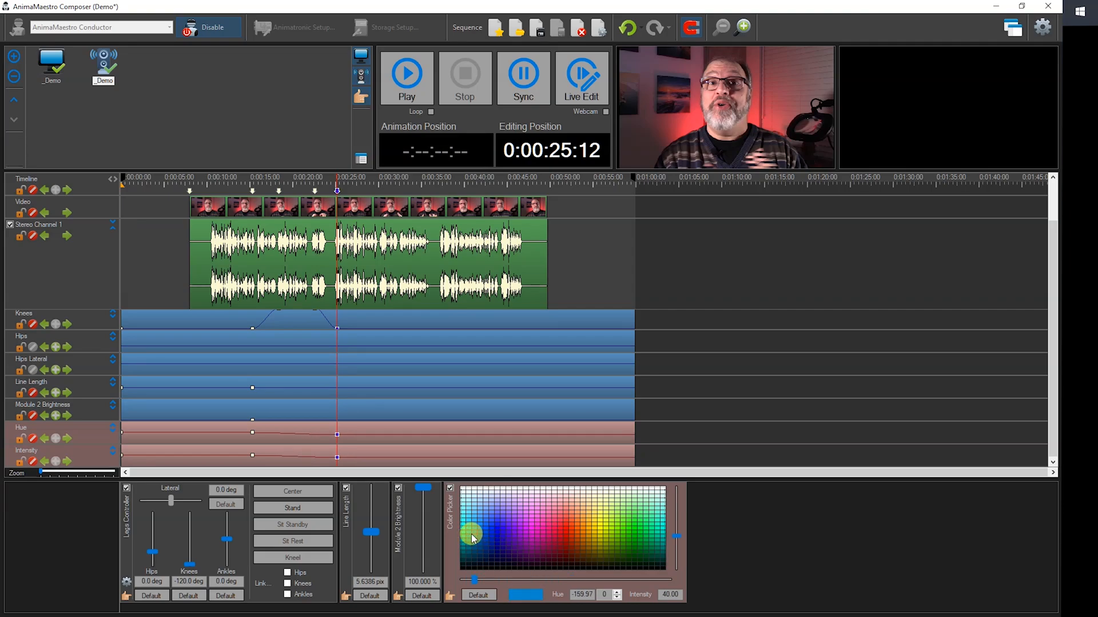
Enlarge the Knees track and add a keypoint midway along its falling curve between 0:00:22:37 and 0:00:25:12.
click(392, 319)
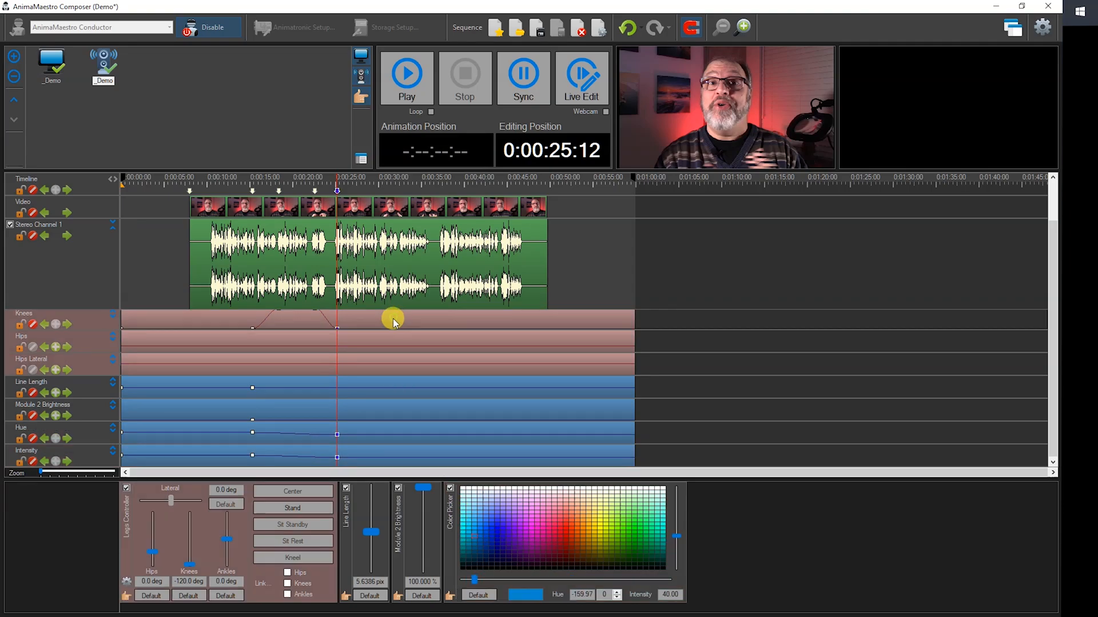
mouse_move(336, 360)
mouse_down()
mouse_move(309, 355)
mouse_move(324, 360)
mouse_up()
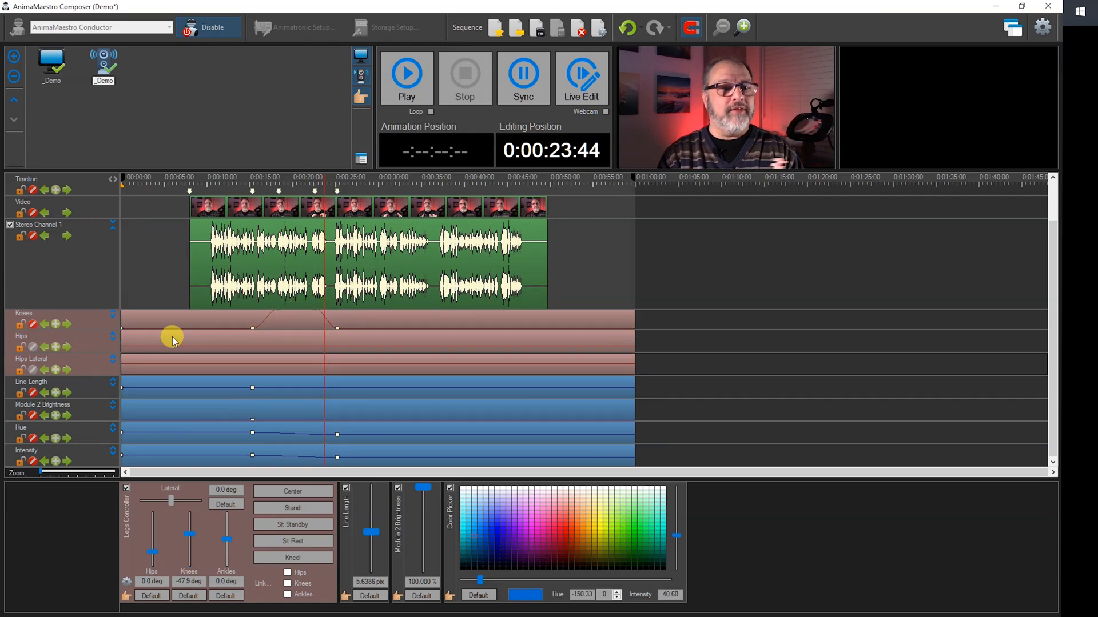
click(113, 315)
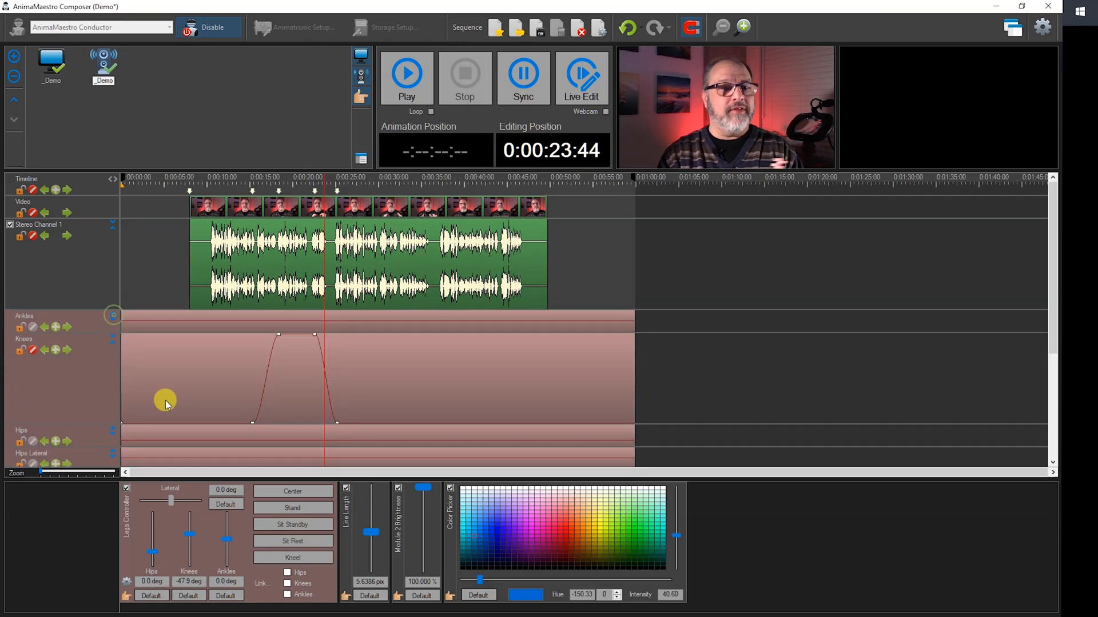
click(102, 473)
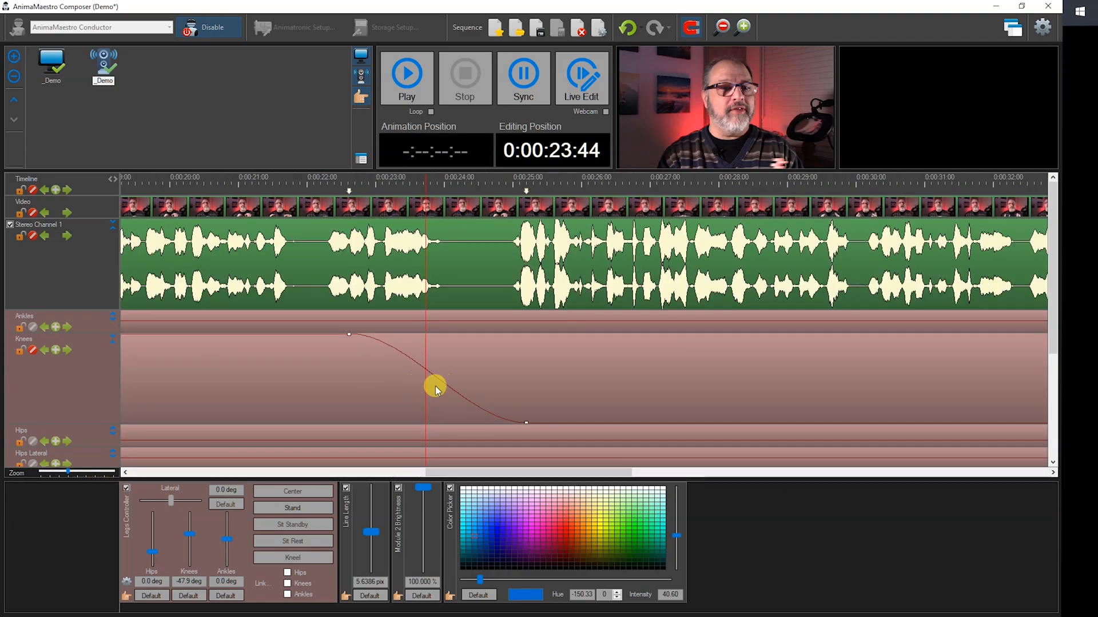
drag(424, 389, 430, 390)
click(56, 350)
drag(432, 388, 459, 391)
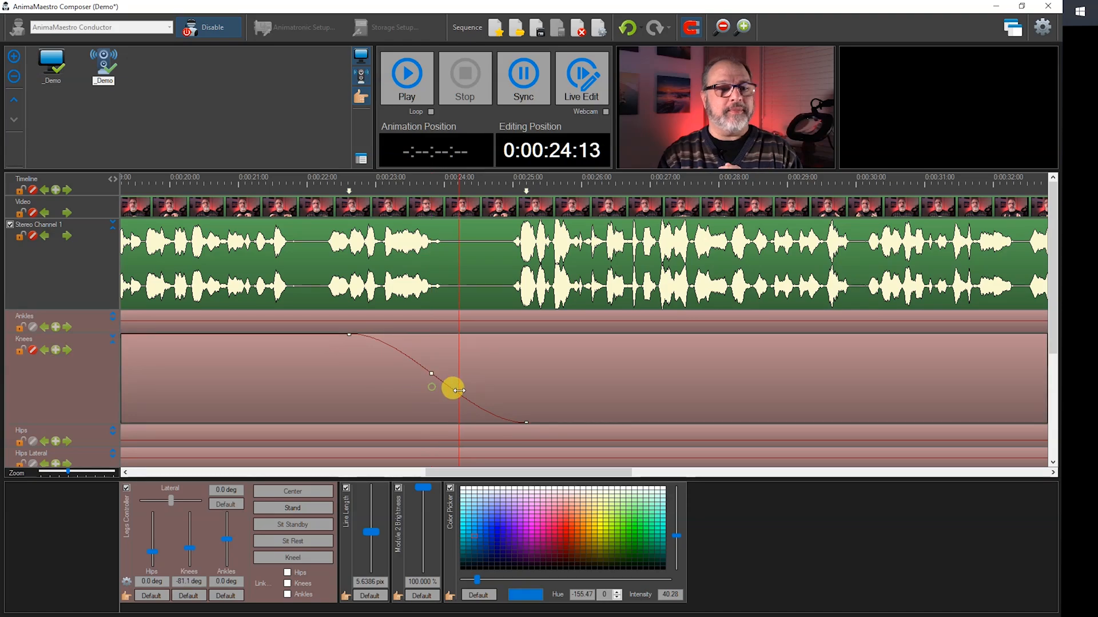
Try different slopes and interpolation types on the middle keypoint of the Knees' falling curve, and delete that keypoint.
click(431, 374)
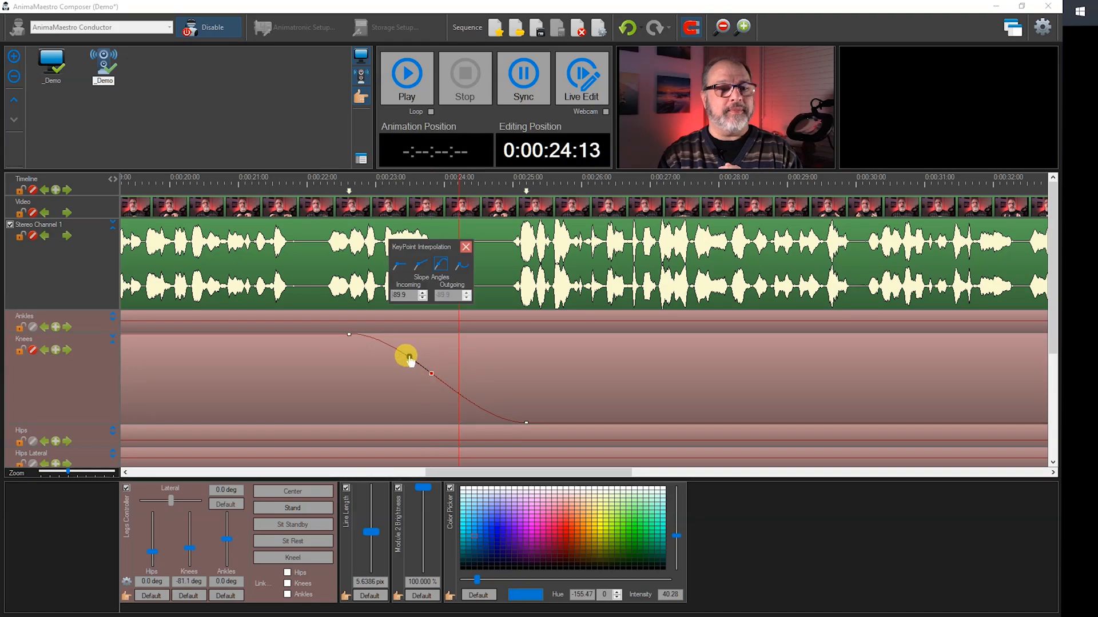
drag(409, 357, 404, 381)
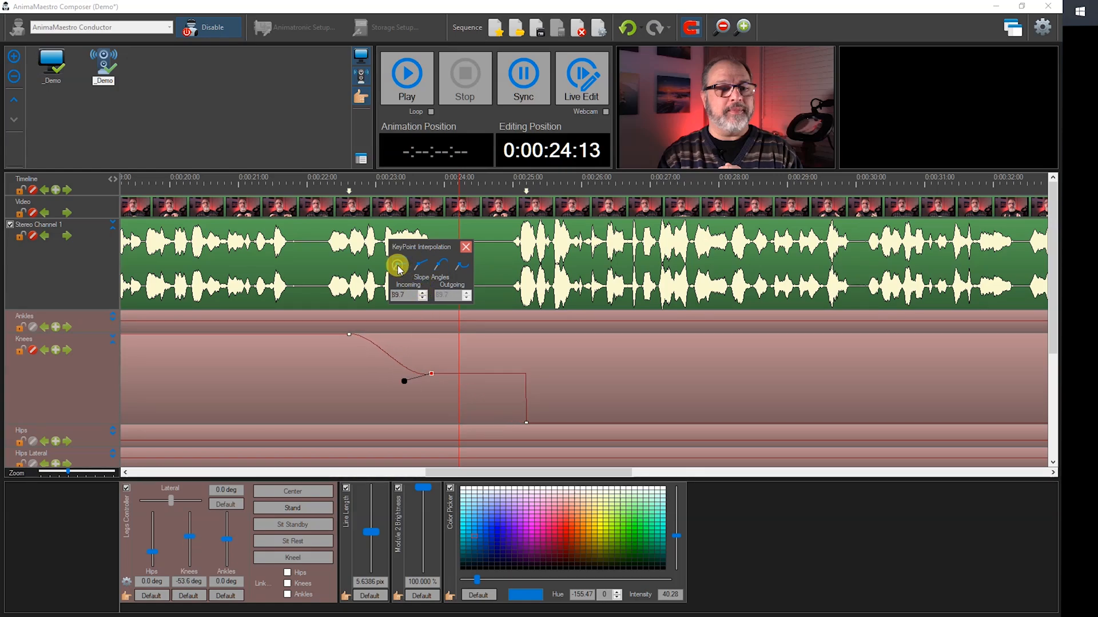
click(423, 267)
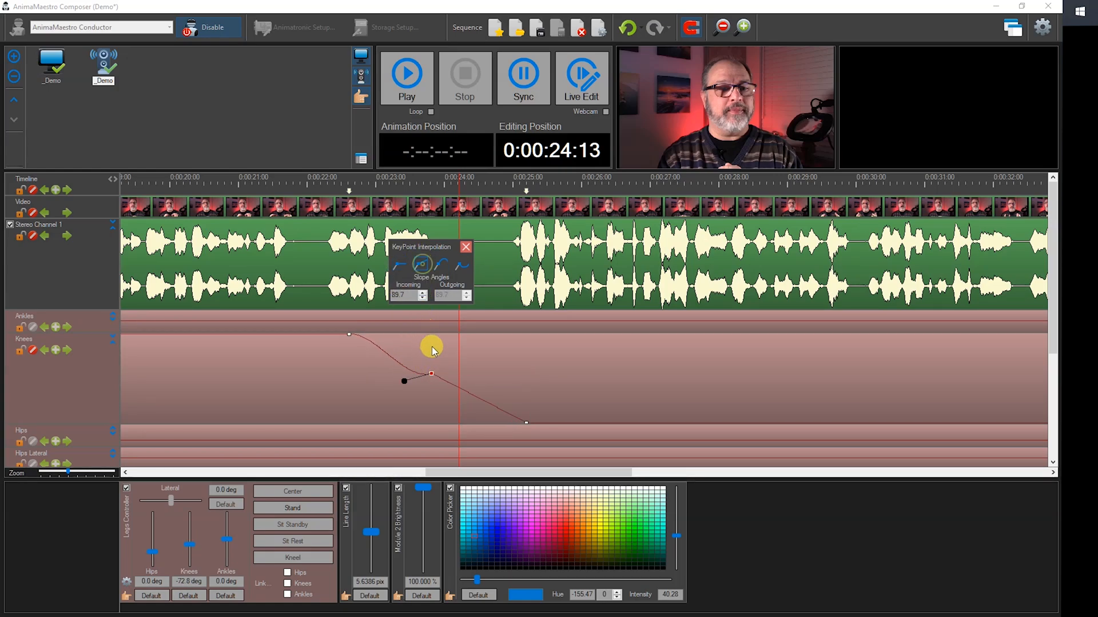
click(440, 266)
drag(403, 383, 453, 360)
click(466, 247)
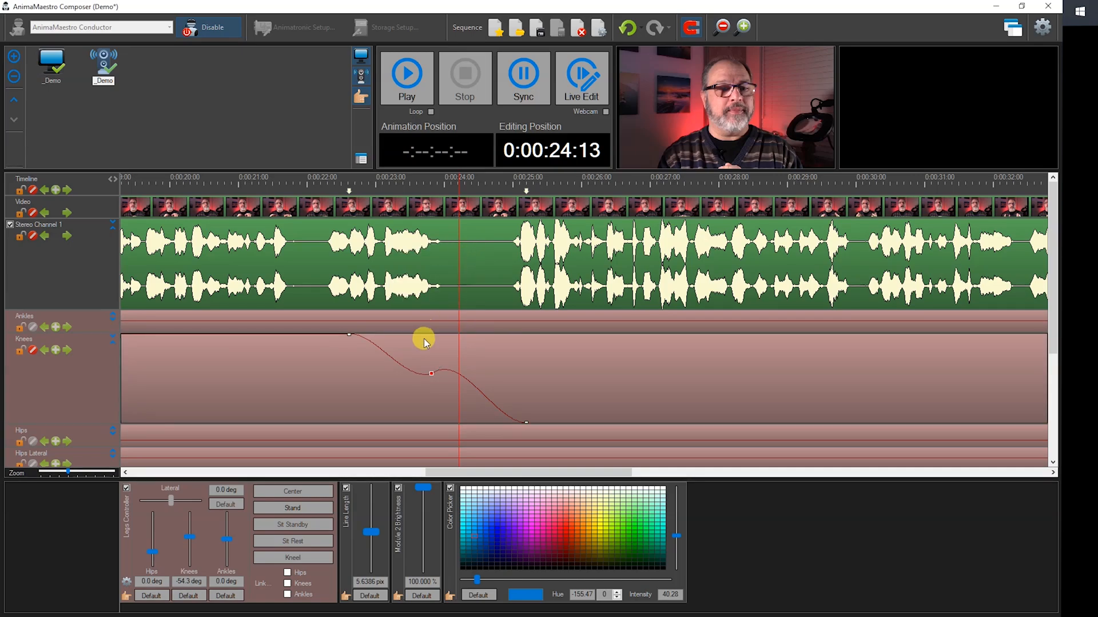
key(Delete)
Shrink the Knees and Stereo Channel 1 tracks to normal height and show the whole sequence on the timeline.
click(112, 339)
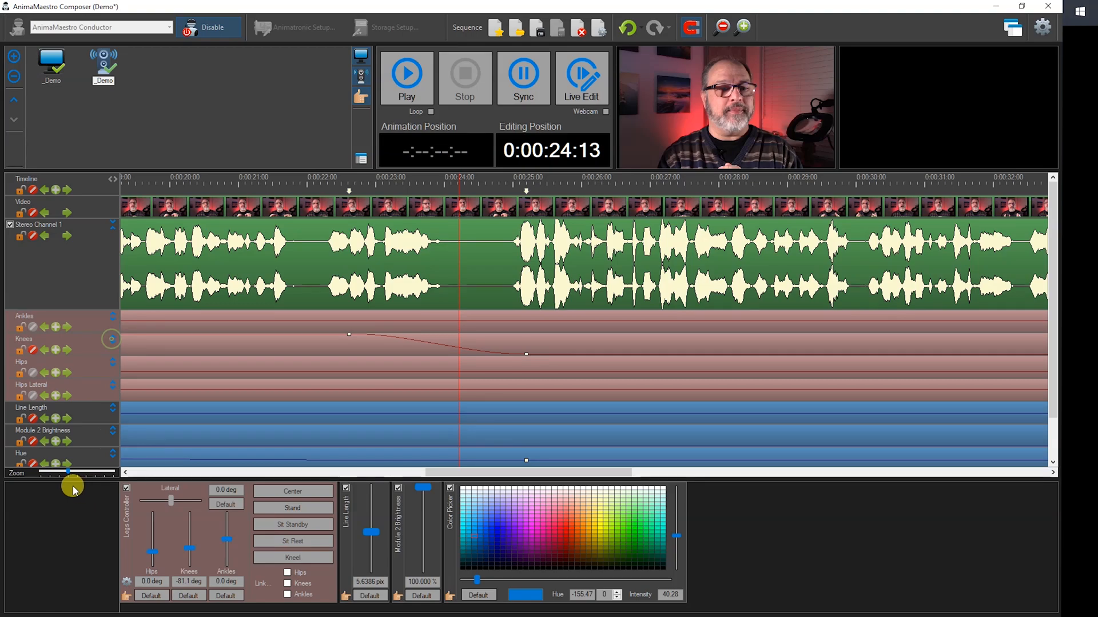
drag(67, 473, 6, 475)
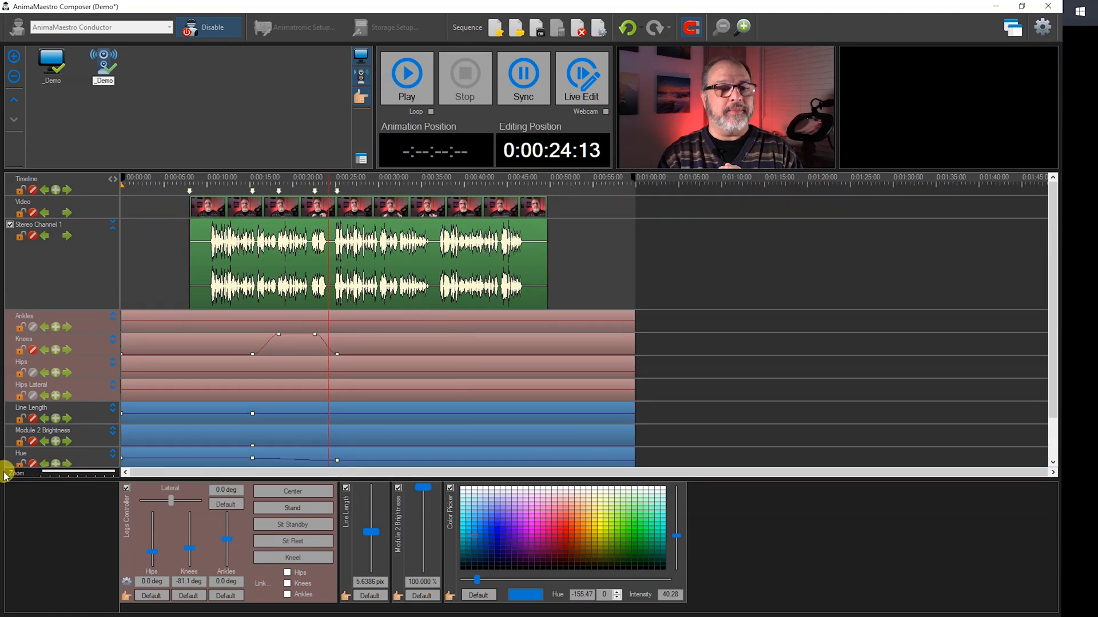
click(112, 229)
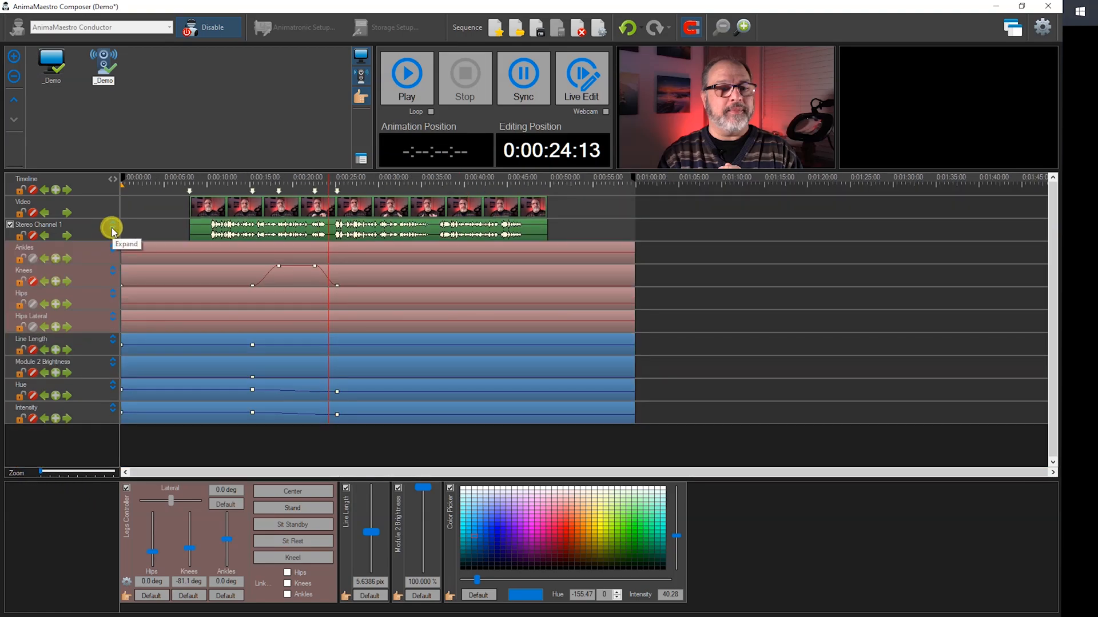
Use Live Edit at 0:00:11:20 to move the Knees to about -43.1 deg and change the lights to blue, hue -159.97, intensity 40.
click(218, 187)
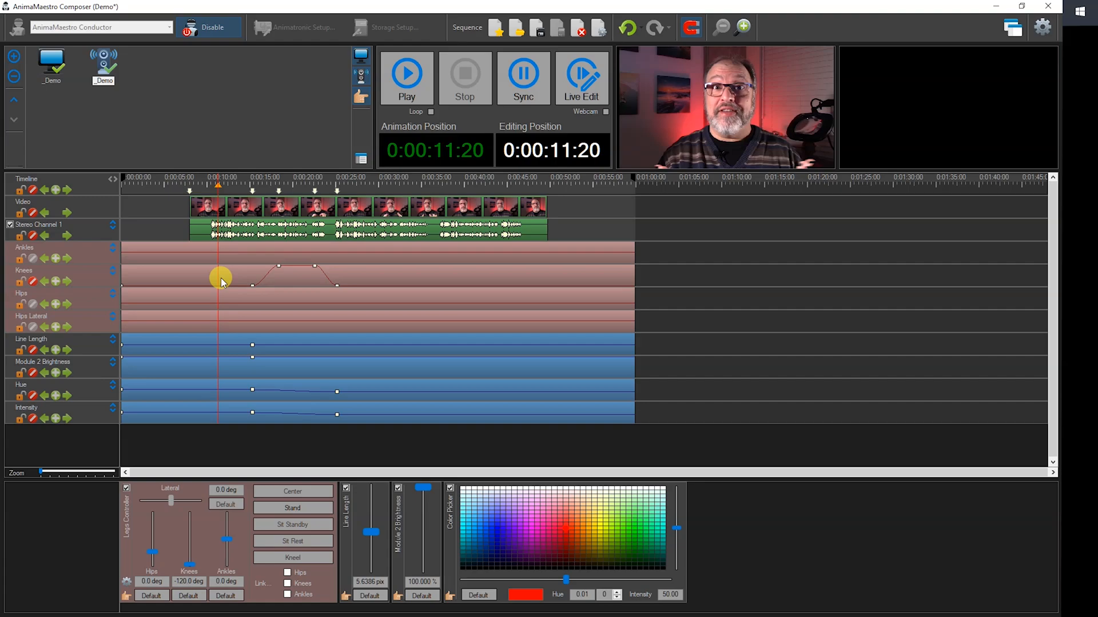
click(584, 82)
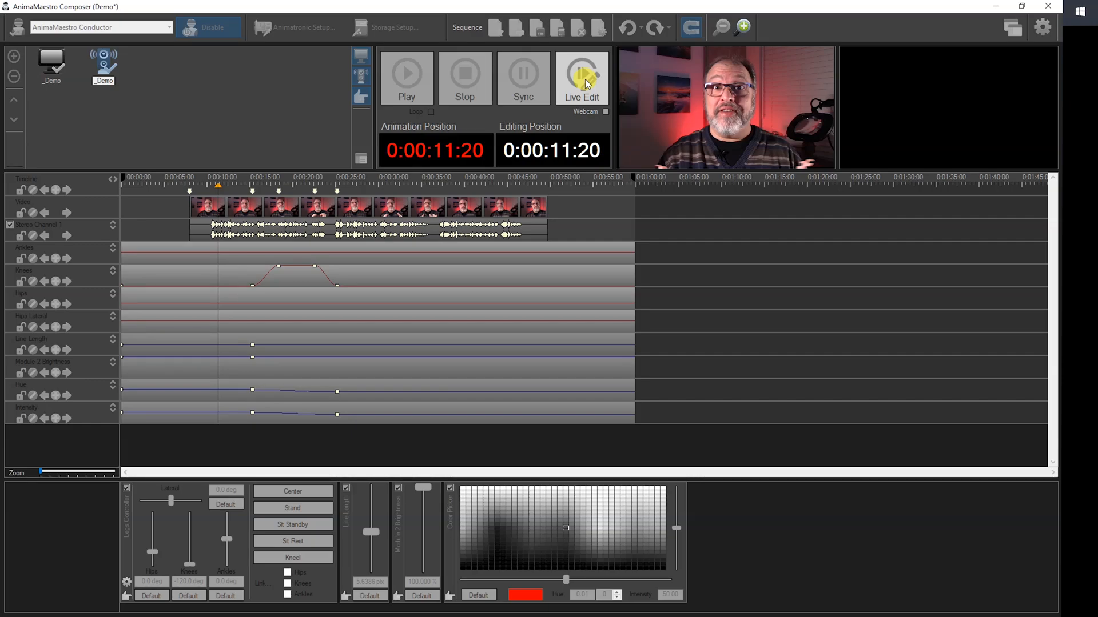
click(586, 84)
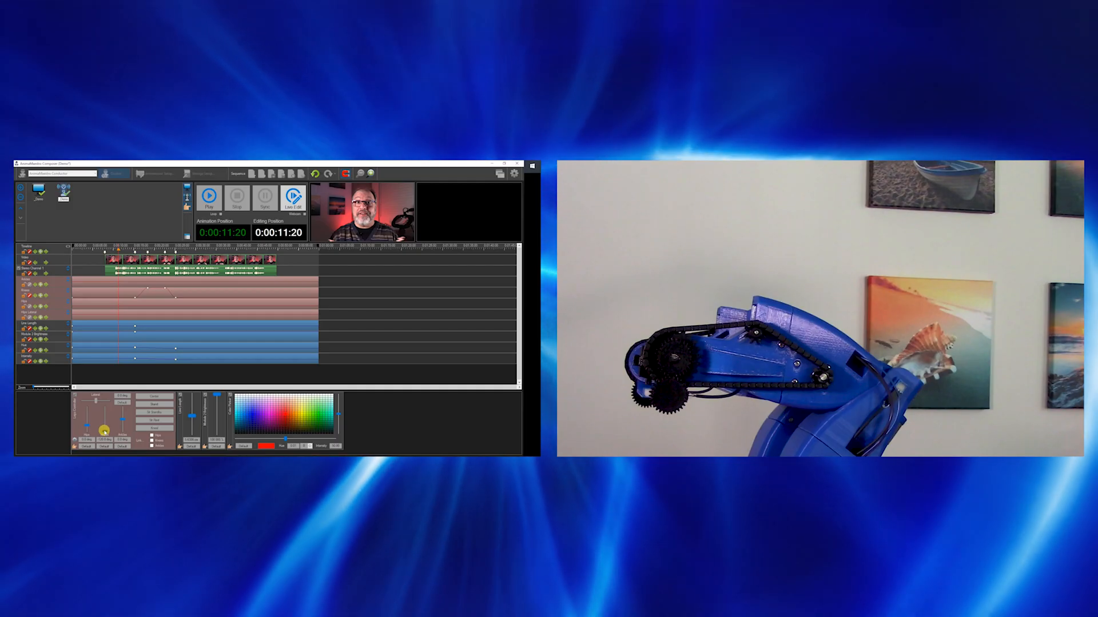
drag(104, 431, 109, 416)
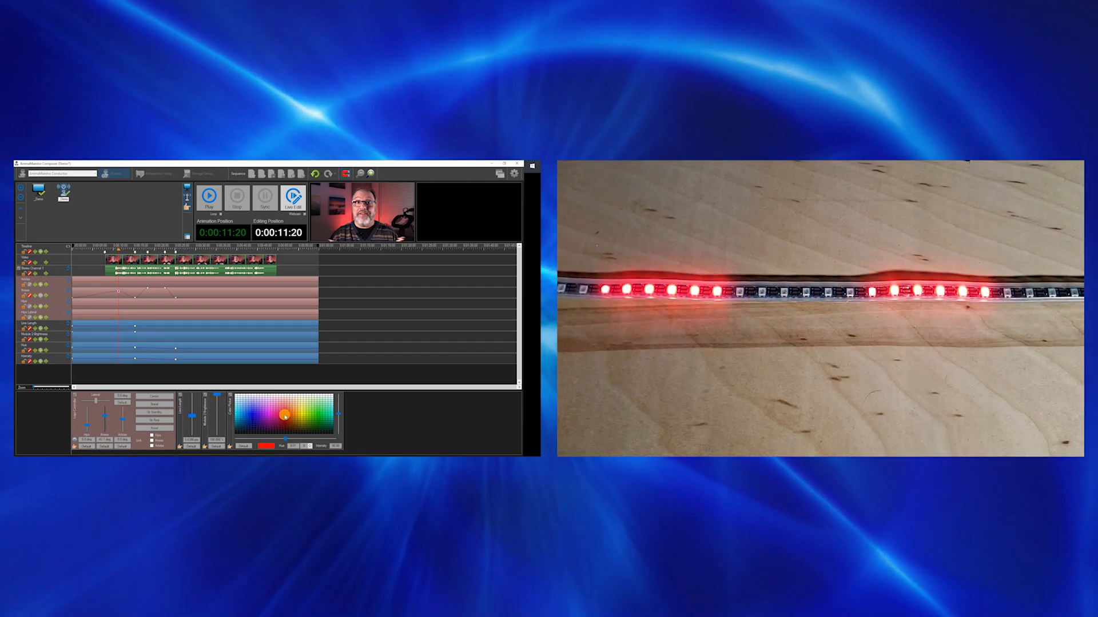
click(279, 417)
mouse_move(279, 418)
mouse_down()
mouse_move(244, 415)
mouse_move(289, 429)
mouse_move(317, 415)
mouse_move(319, 393)
mouse_move(296, 422)
mouse_move(242, 417)
mouse_up()
click(582, 92)
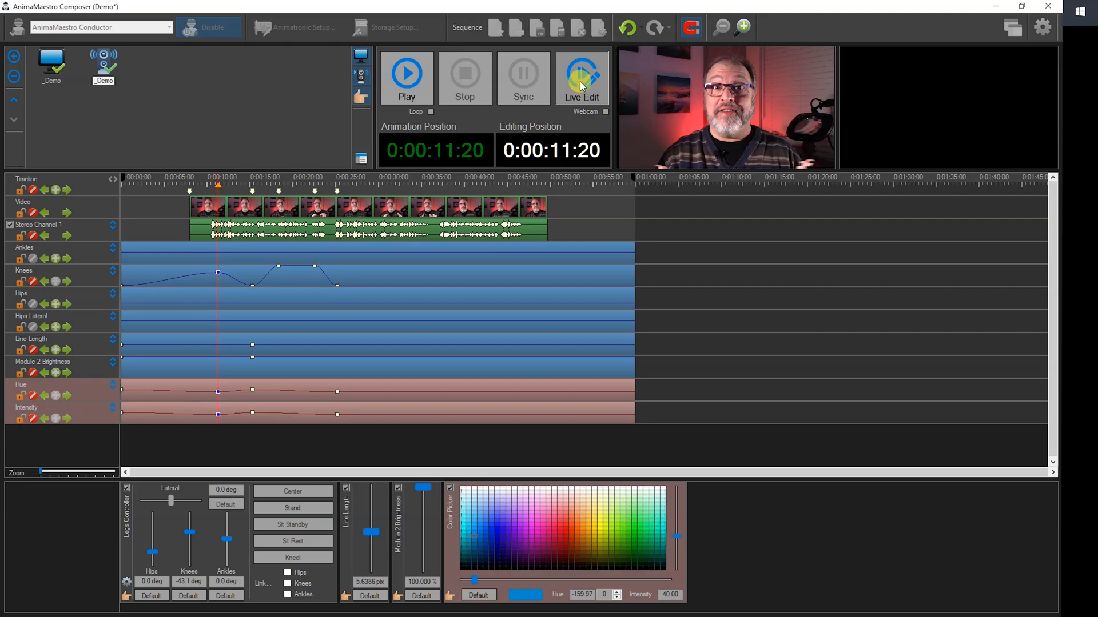
Delete the live-edited keypoints at 0:00:11:20 from the Knees, Hue and Intensity tracks.
click(218, 272)
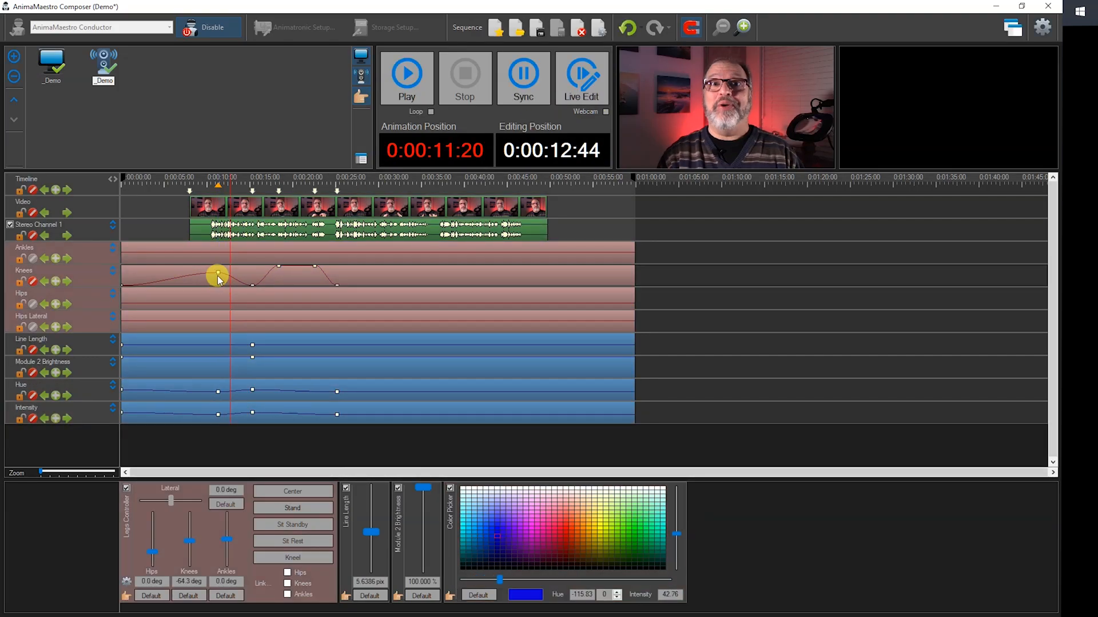
click(218, 393)
mouse_move(220, 418)
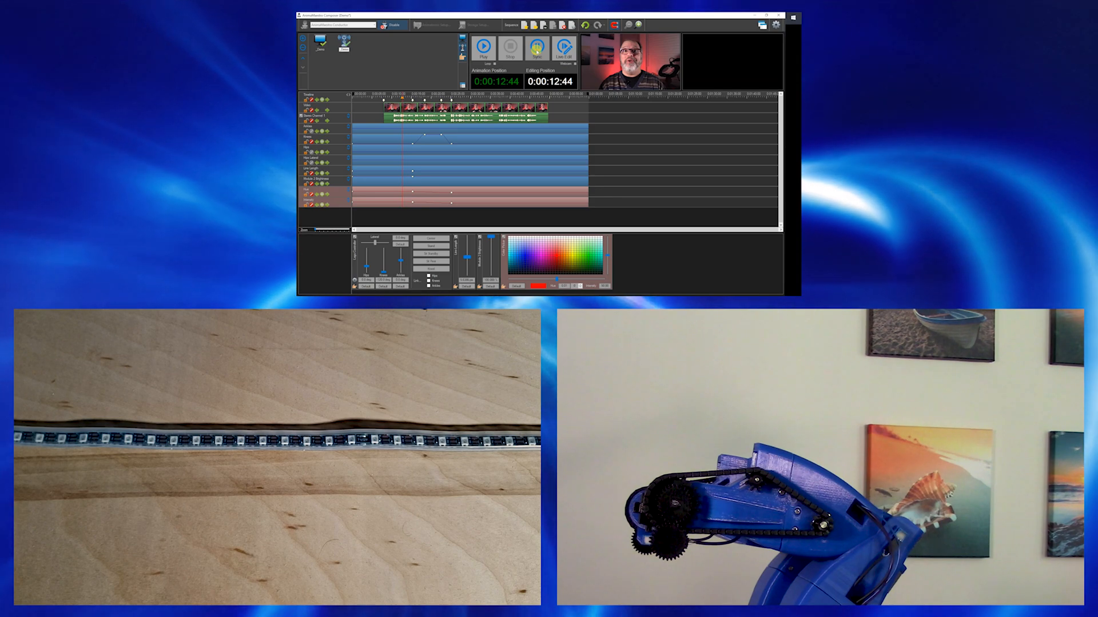
Play the sequence from 0:00:12:44 to check the leg and light animation, and stop playback at about 0:00:29:53.
click(483, 47)
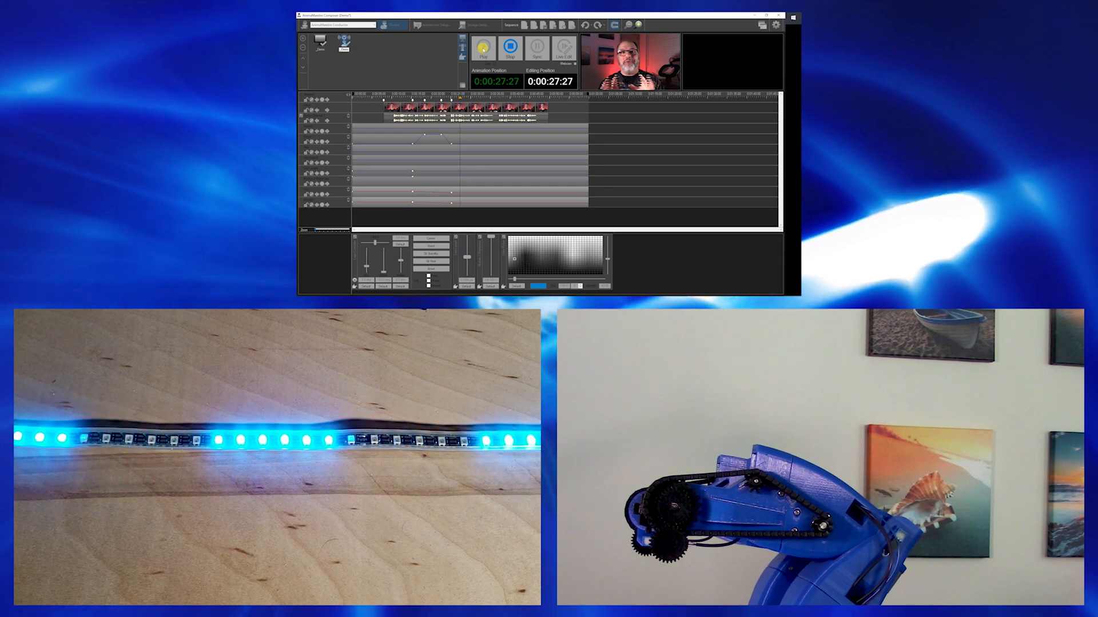
click(483, 49)
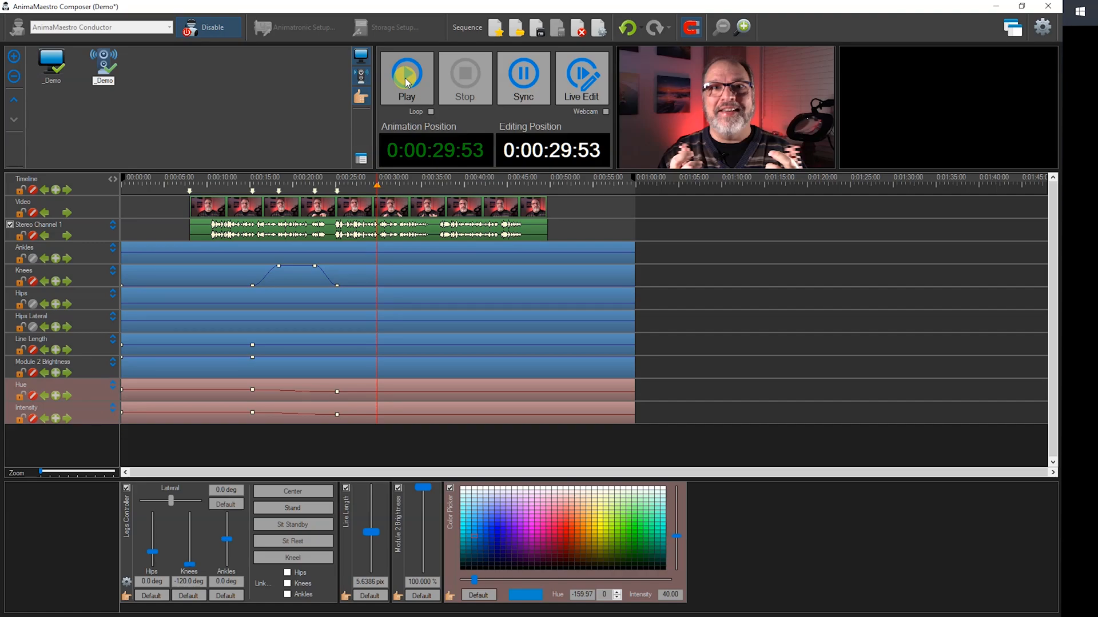
Select the Legs Controller tracks and limit the timeline region to the 0:00:15:23 to 0:00:25:12 markers.
click(238, 280)
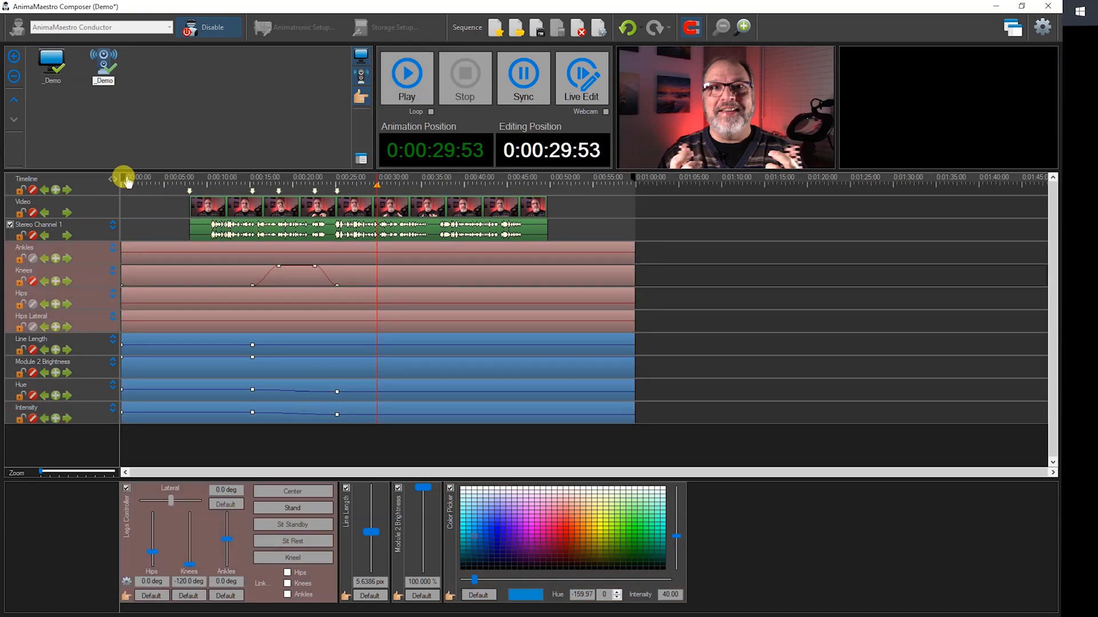
drag(120, 178, 252, 178)
drag(623, 178, 339, 184)
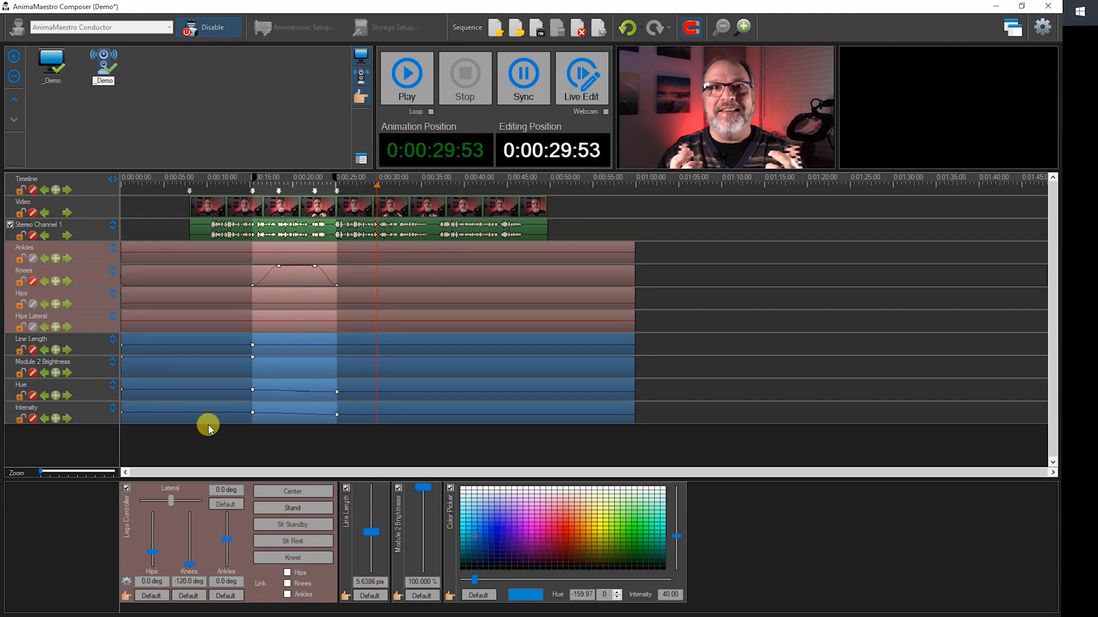
Save the selected region of the Legs Controller as action file "Good Knee Action", including bounding keypoints and importing it into the sequence.
click(125, 598)
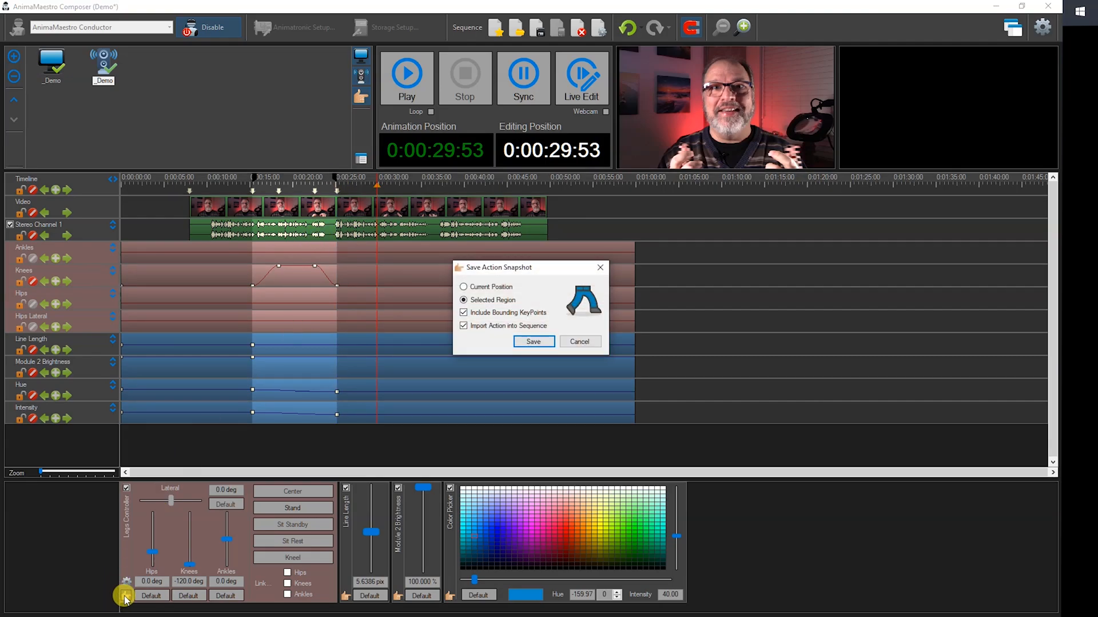
click(532, 342)
text(Good)
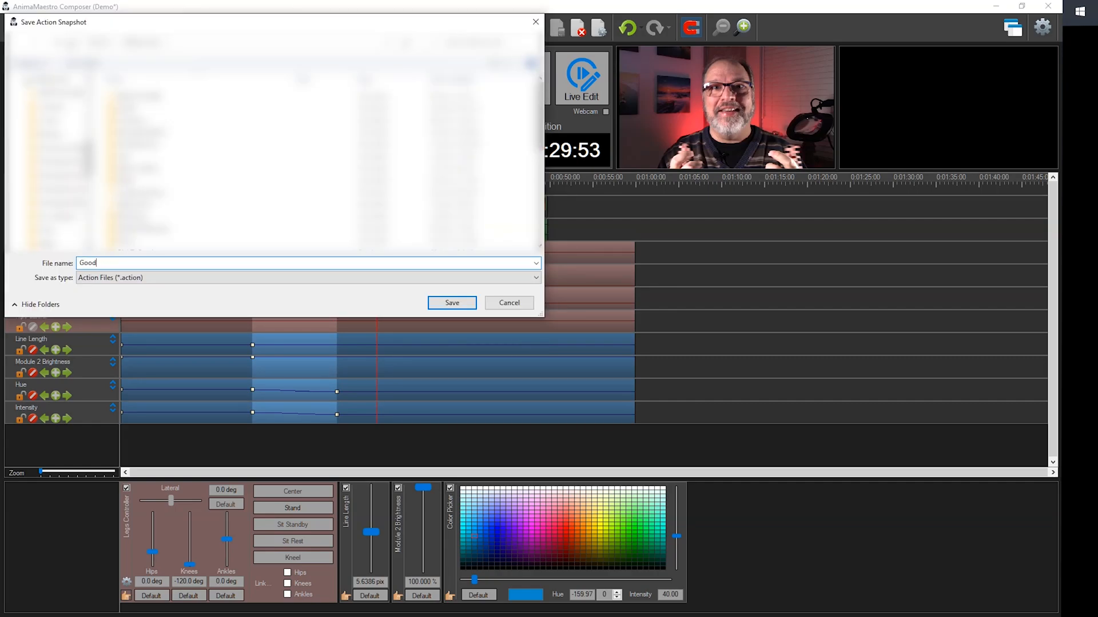
text( Knee Action)
key(Return)
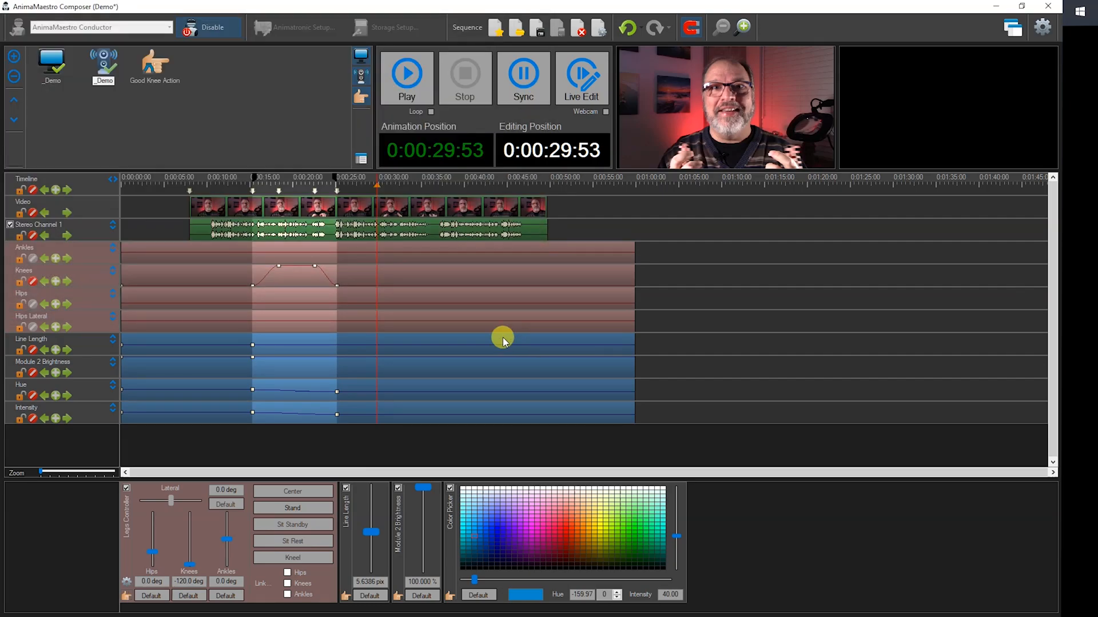
Place Good Knee Action on the leg tracks at about 0:00:29:53, reset the timeline region to the full sequence, and position the edit at 0:00:28:56.
click(153, 65)
mouse_move(388, 207)
mouse_down()
mouse_move(427, 280)
mouse_move(456, 287)
mouse_move(388, 292)
mouse_move(492, 291)
mouse_move(389, 290)
mouse_up()
click(115, 183)
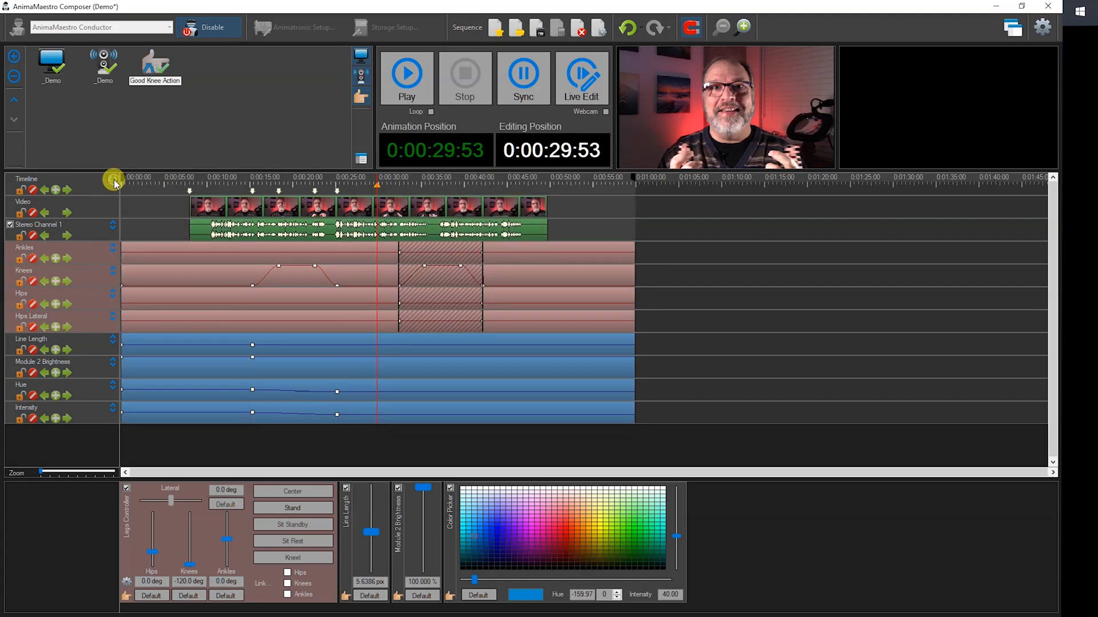
key(ctrl+z)
click(364, 235)
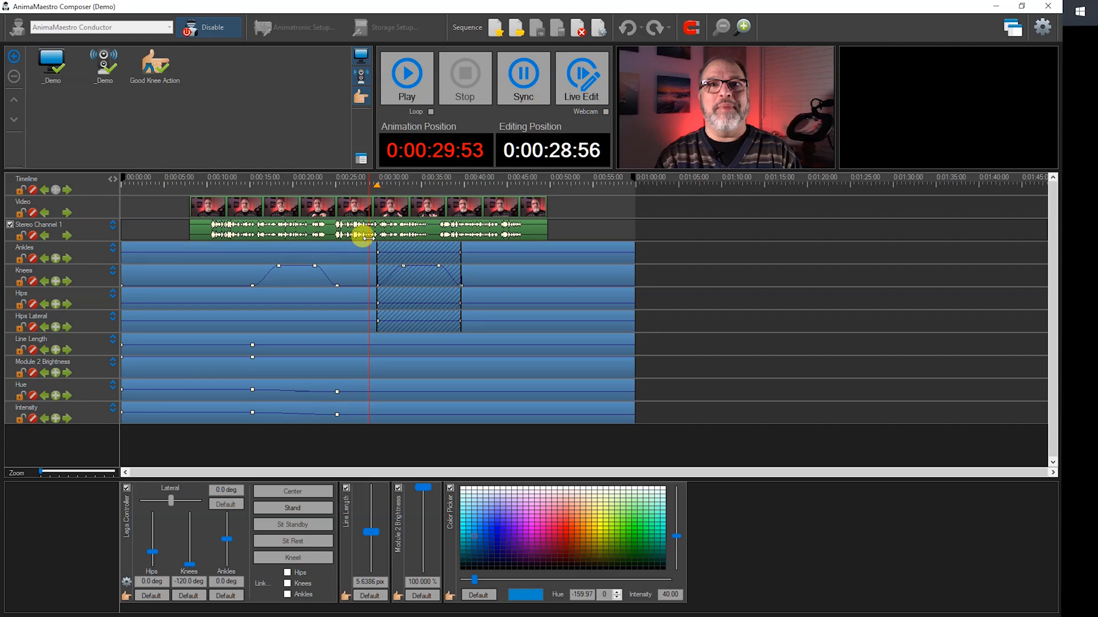
Turn on the webcam view for the Demo sequence and toggle the window display option.
click(606, 112)
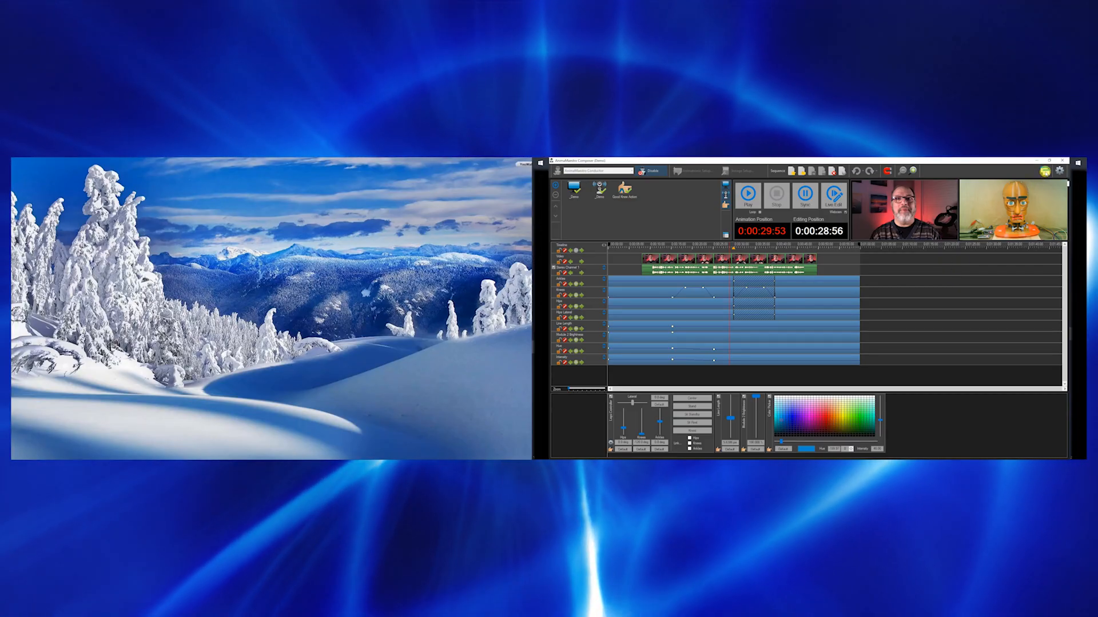
click(1046, 172)
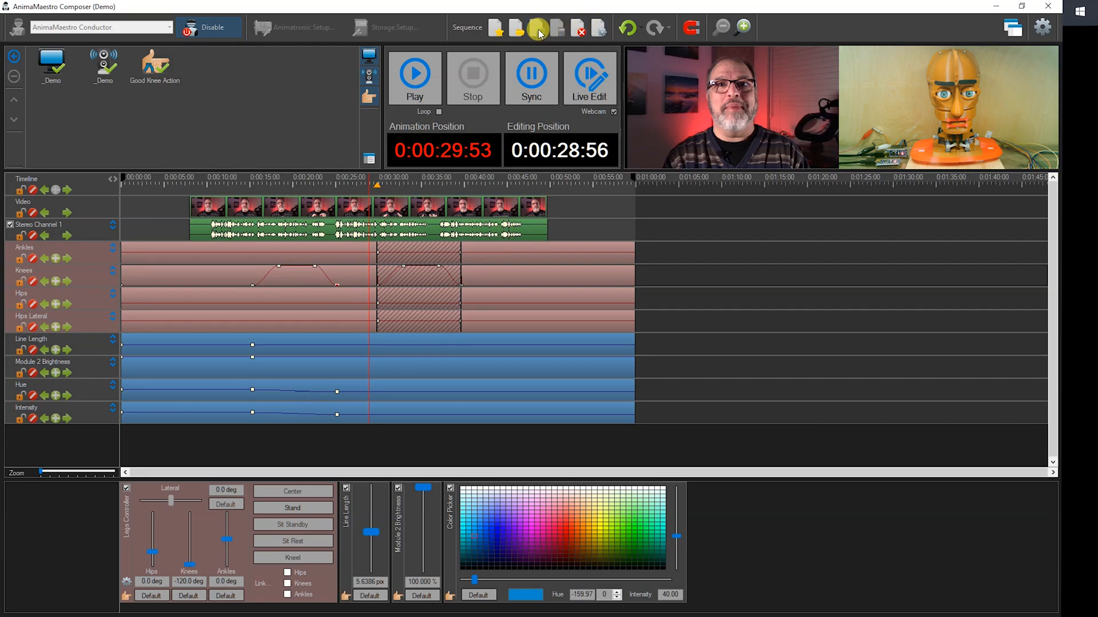
Close the Demo sequence, disable the Conductor device suite, and select and enable AnimaMaestro Arduino instead.
click(579, 30)
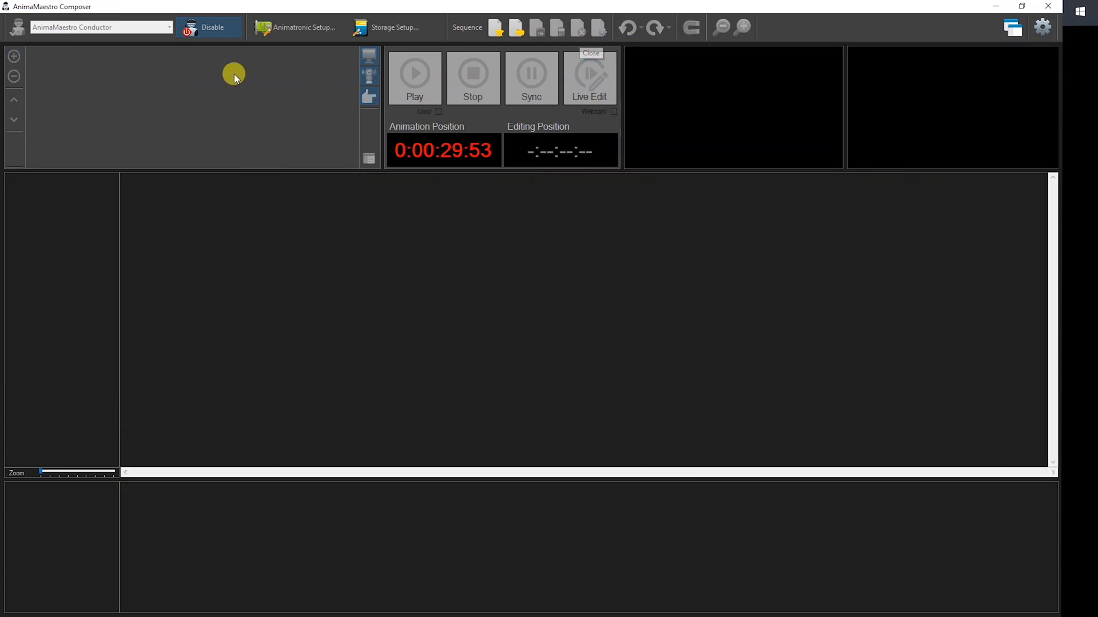
click(208, 27)
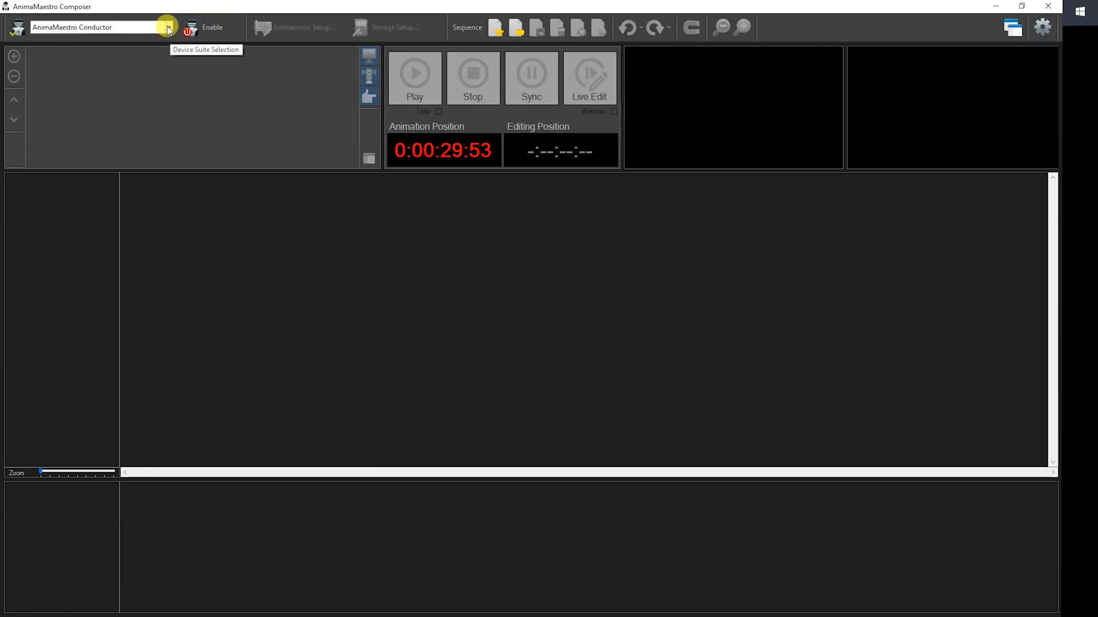
click(167, 26)
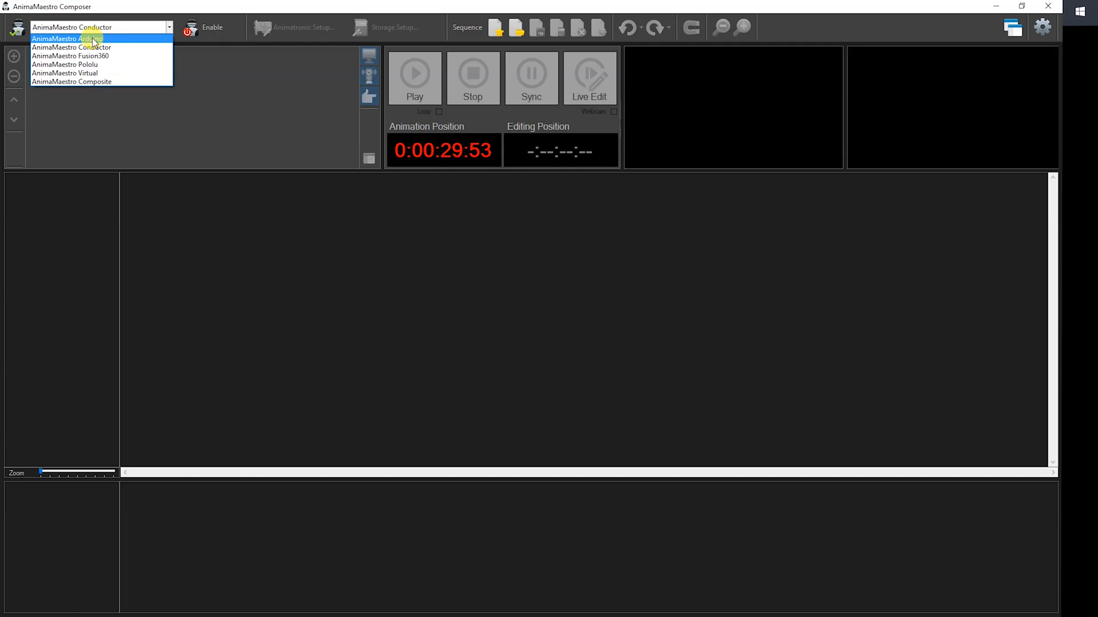
click(94, 39)
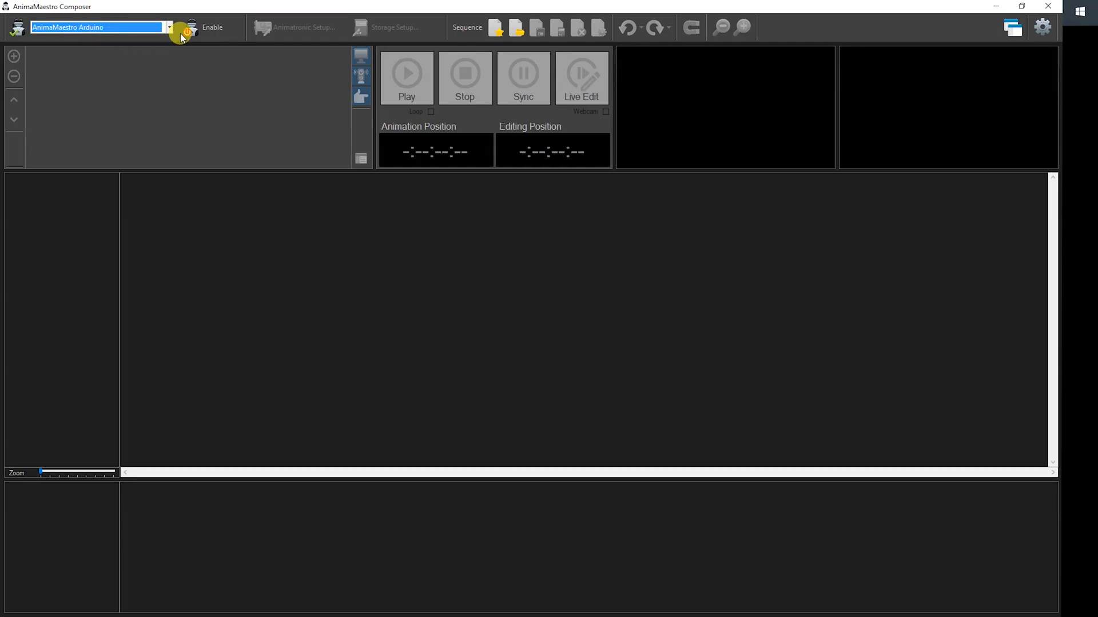
click(220, 28)
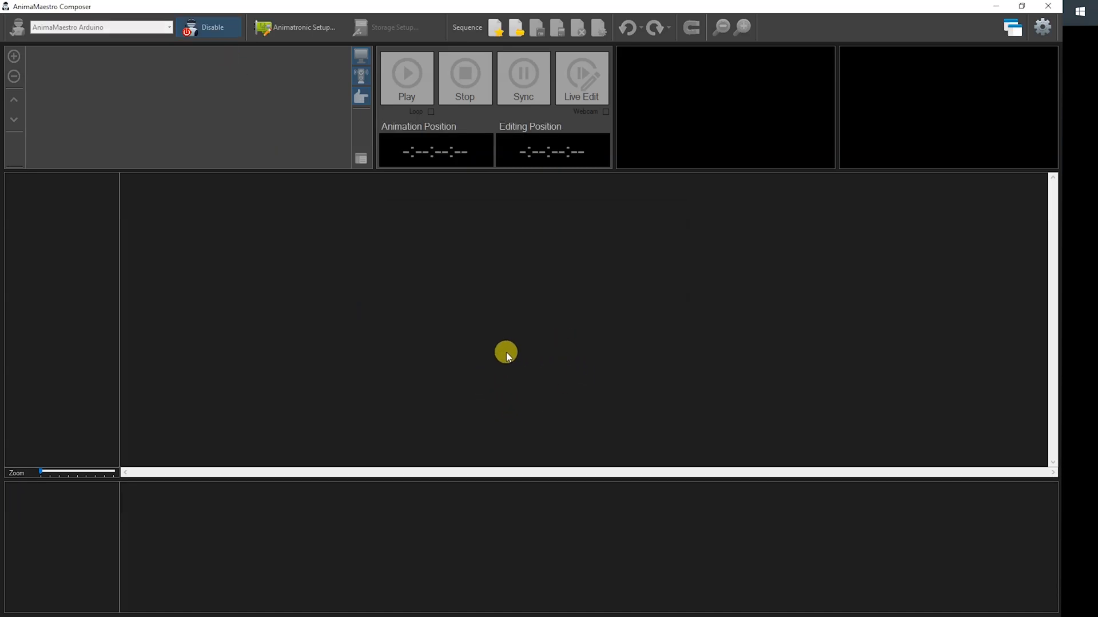
Open the Arduino board configuration console and test the unnamed COM4 board by starting and enabling it, finishing with it stopped.
click(293, 29)
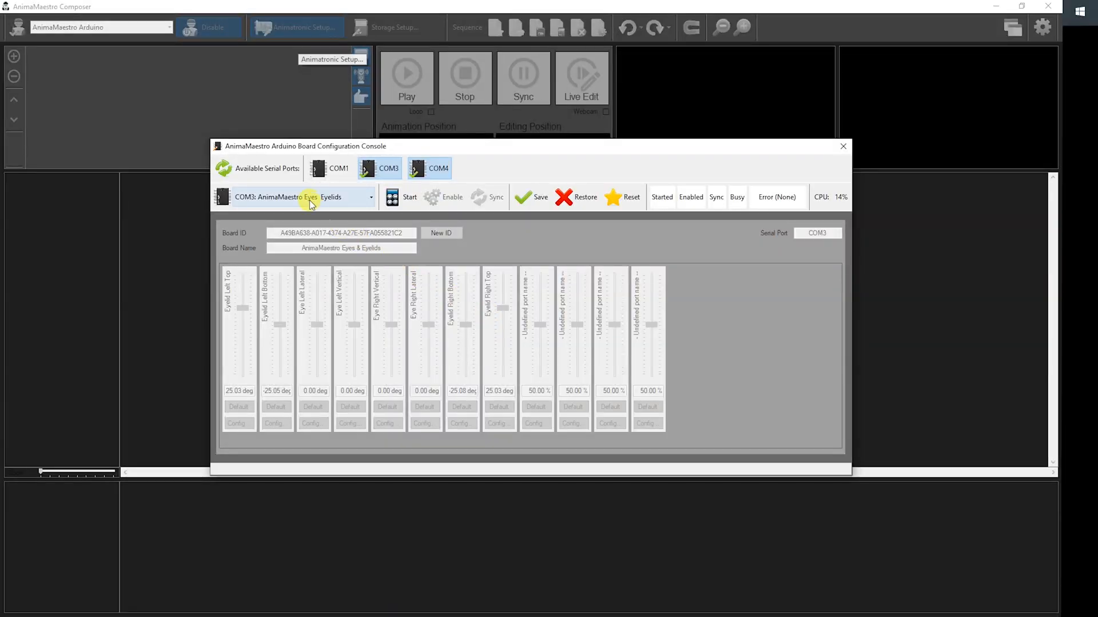
click(310, 199)
click(300, 226)
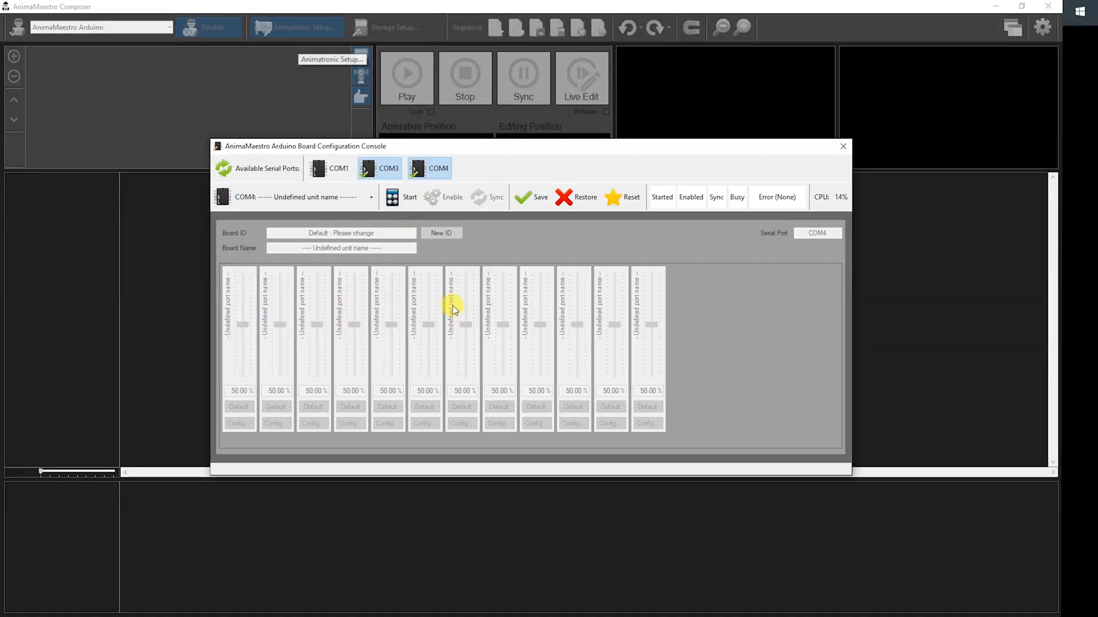
click(403, 201)
click(440, 197)
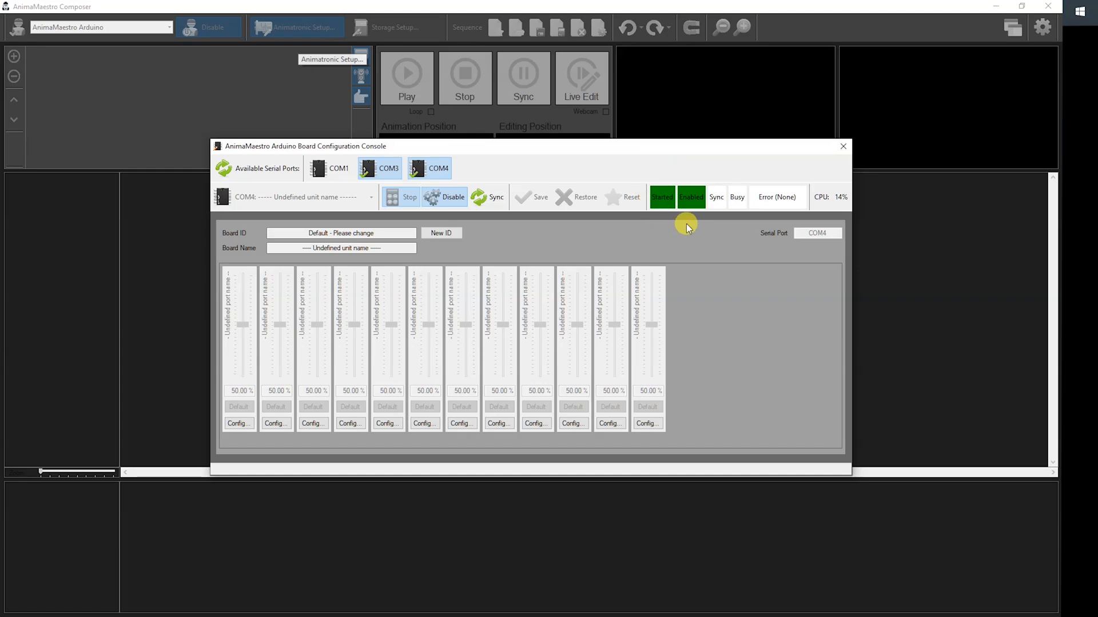
click(445, 198)
click(403, 199)
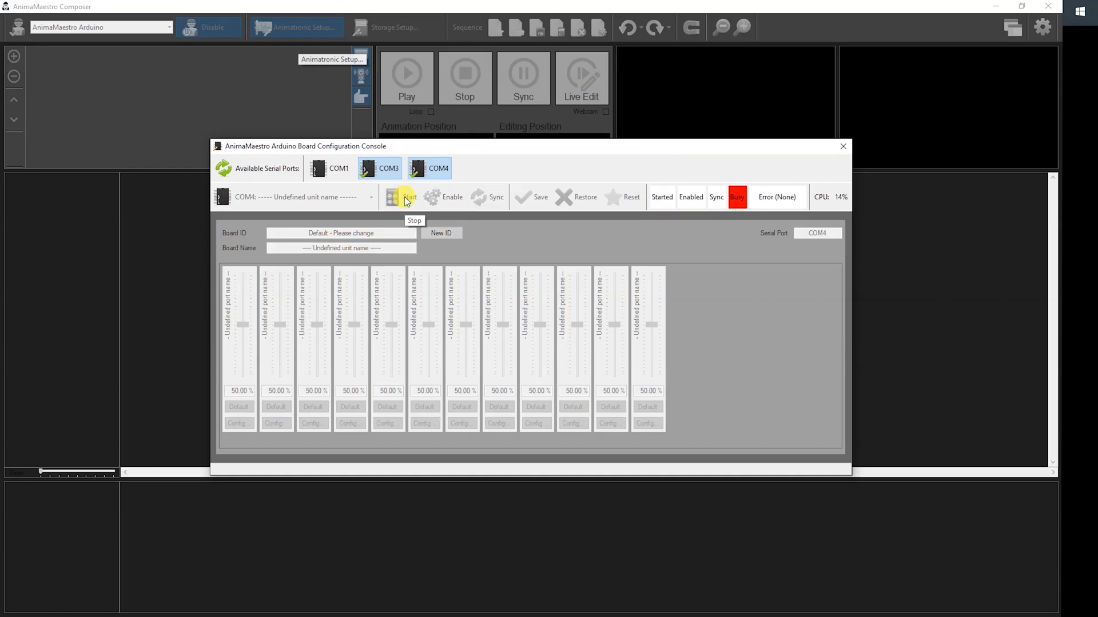
Select the COM3 AnimaMaestro Eyes & Eyelids board, and start and enable it.
click(336, 200)
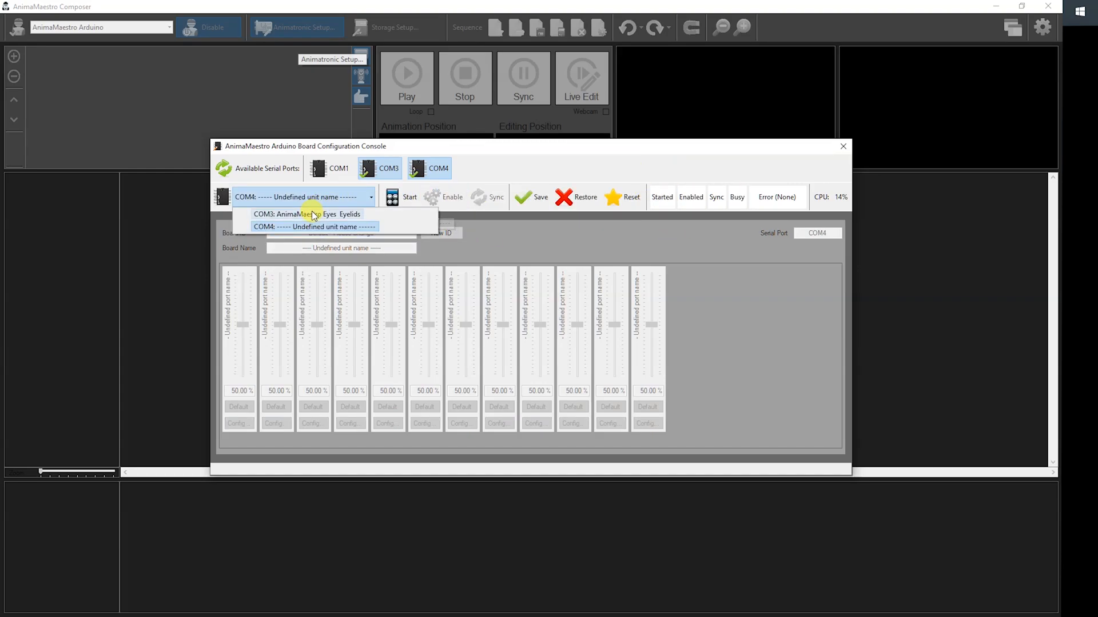
click(311, 212)
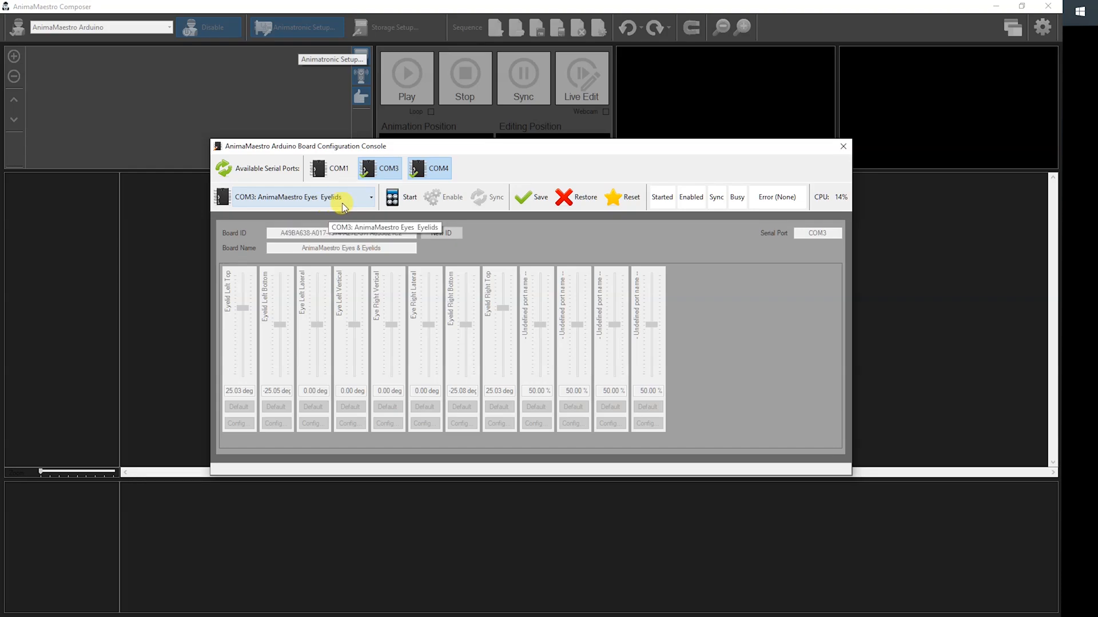
click(404, 197)
click(445, 202)
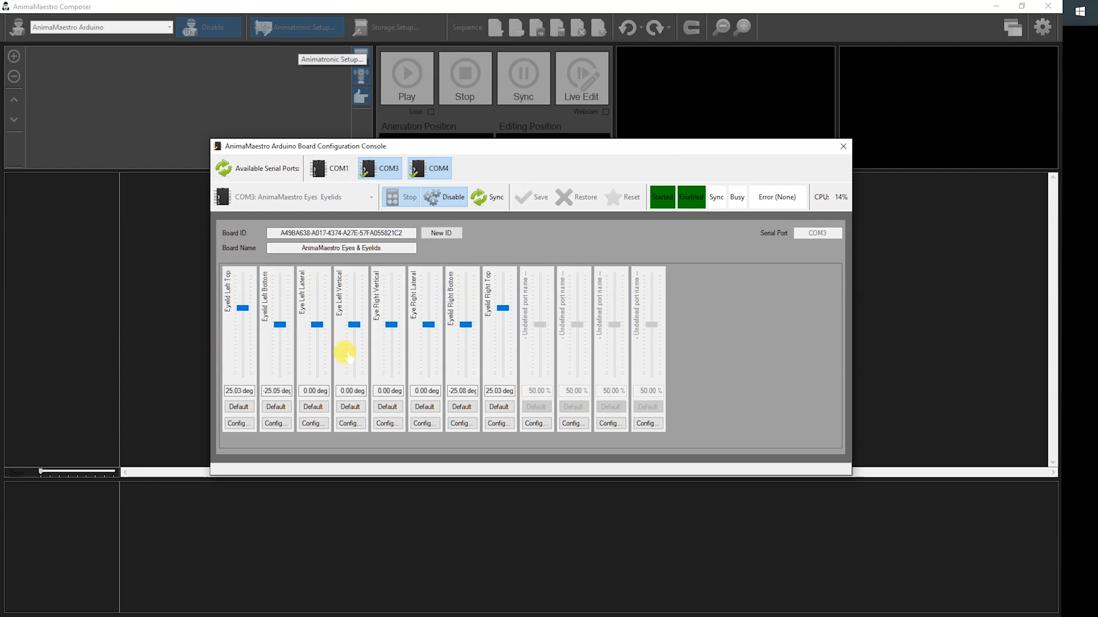
Test the Eye Left Lateral servo by moving it in both directions, and return it to its default position.
drag(316, 327, 317, 323)
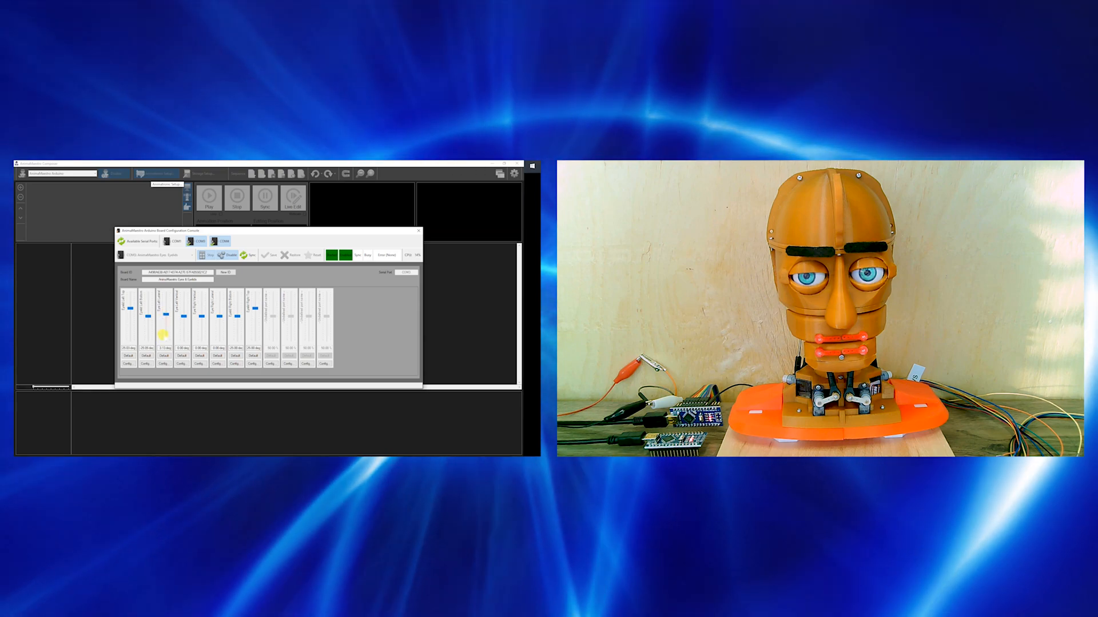
mouse_move(163, 325)
mouse_down()
mouse_move(164, 297)
mouse_move(164, 339)
mouse_up()
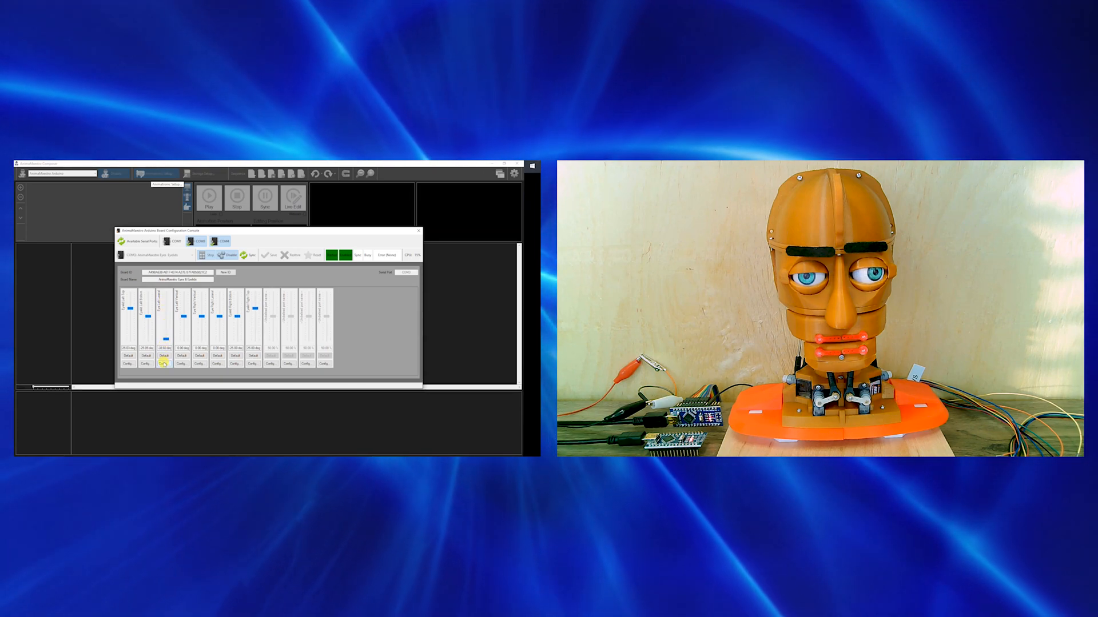
click(164, 356)
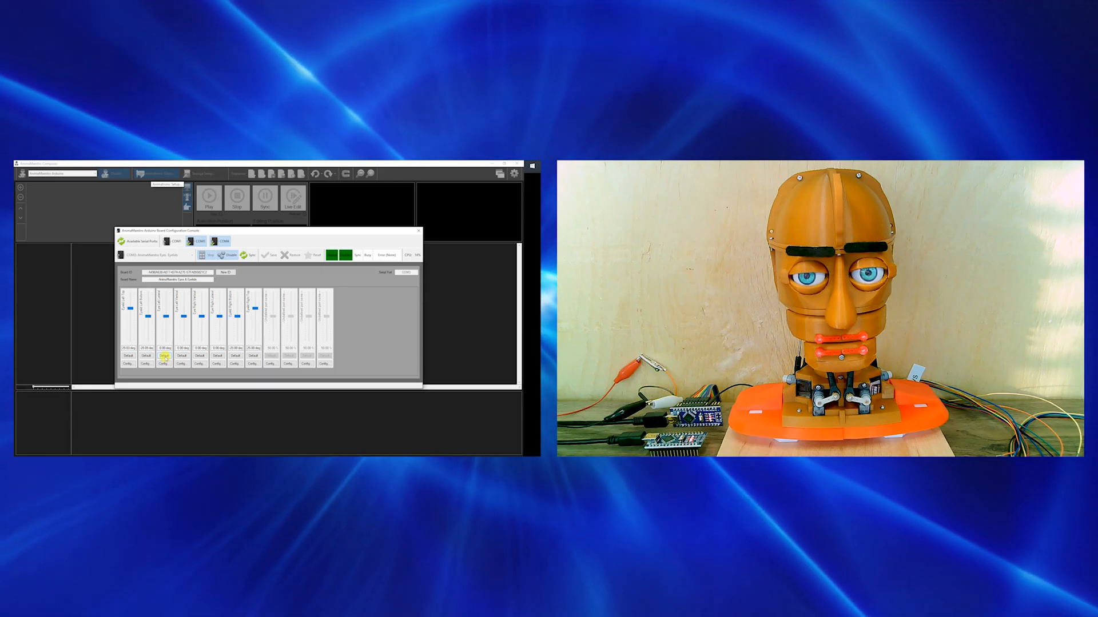
Review the Eye Left Lateral servo port configuration, and disable and stop the board before closing the configuration console.
click(164, 364)
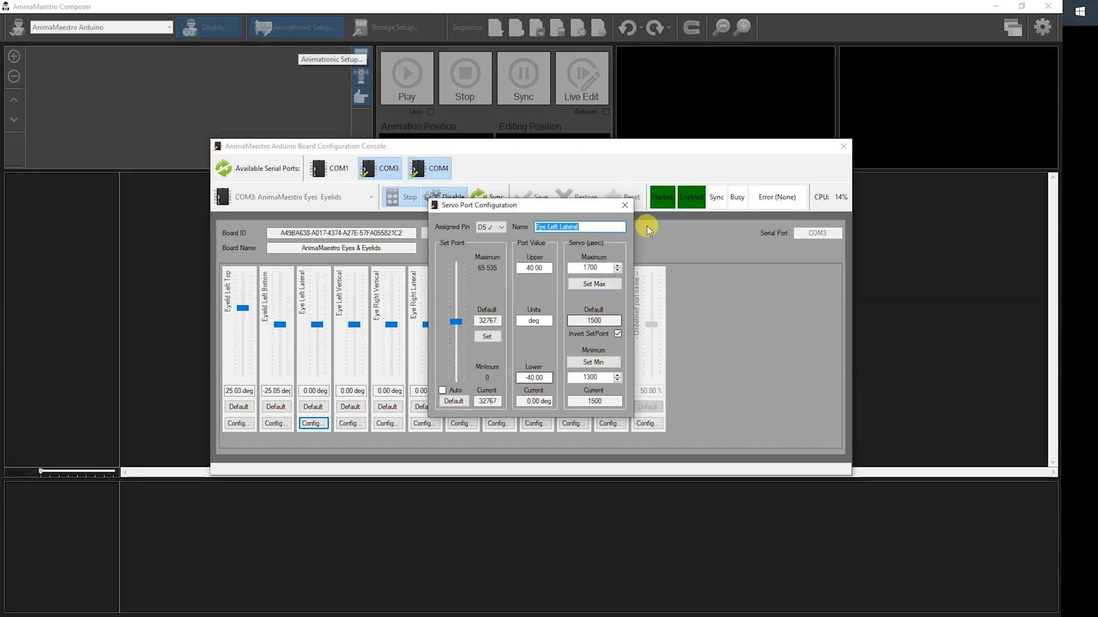
click(624, 204)
click(447, 201)
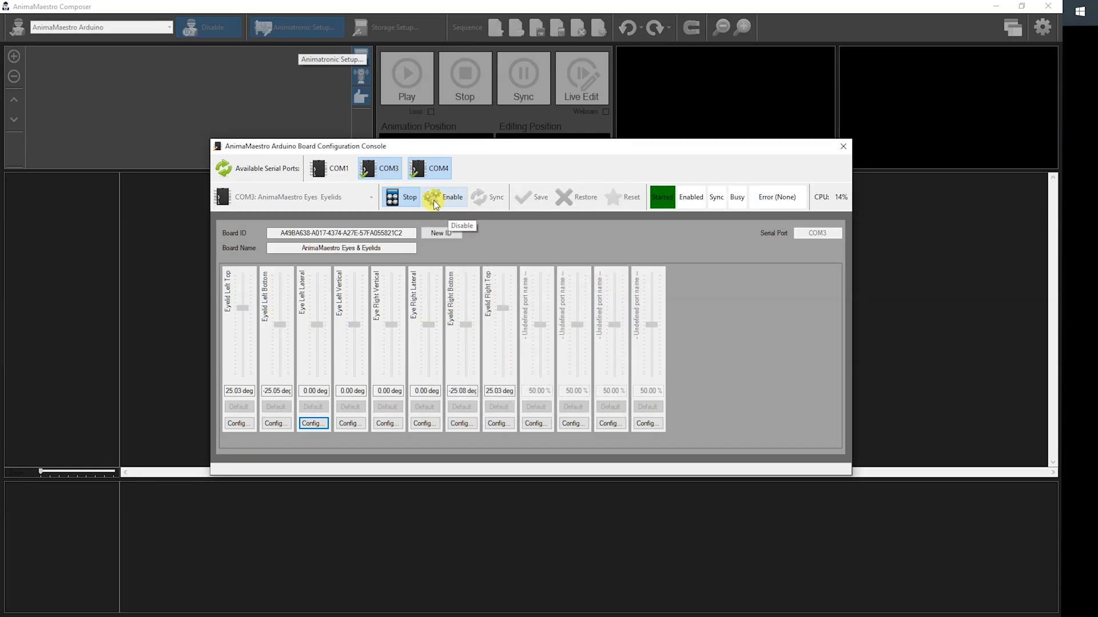
click(415, 197)
click(844, 150)
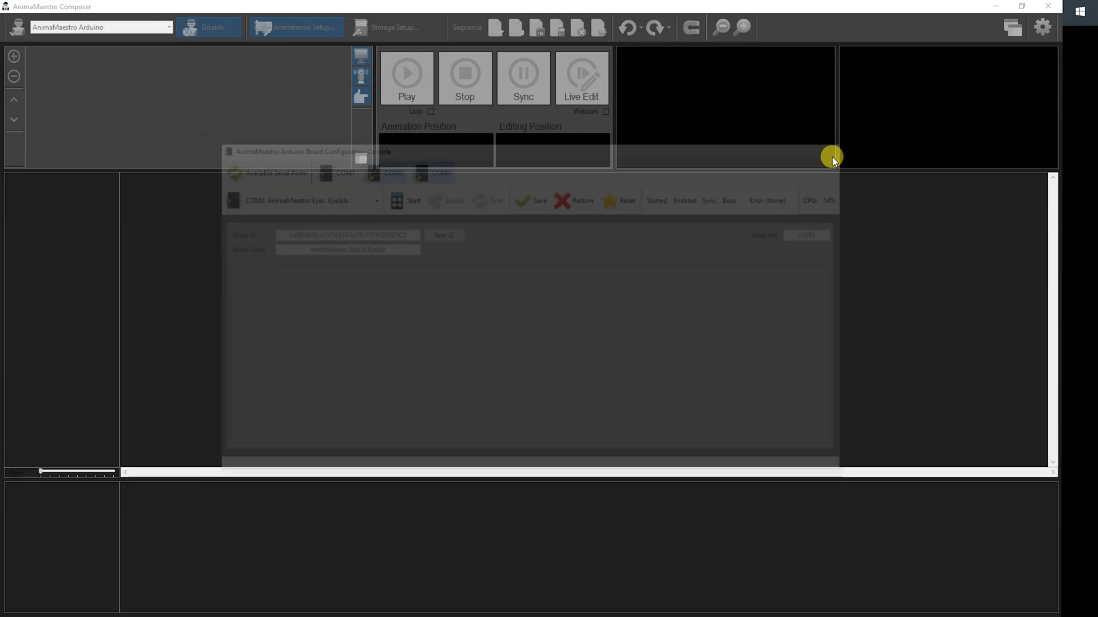
Create a new sequence and add an Eyes Controller animation control to it.
click(497, 29)
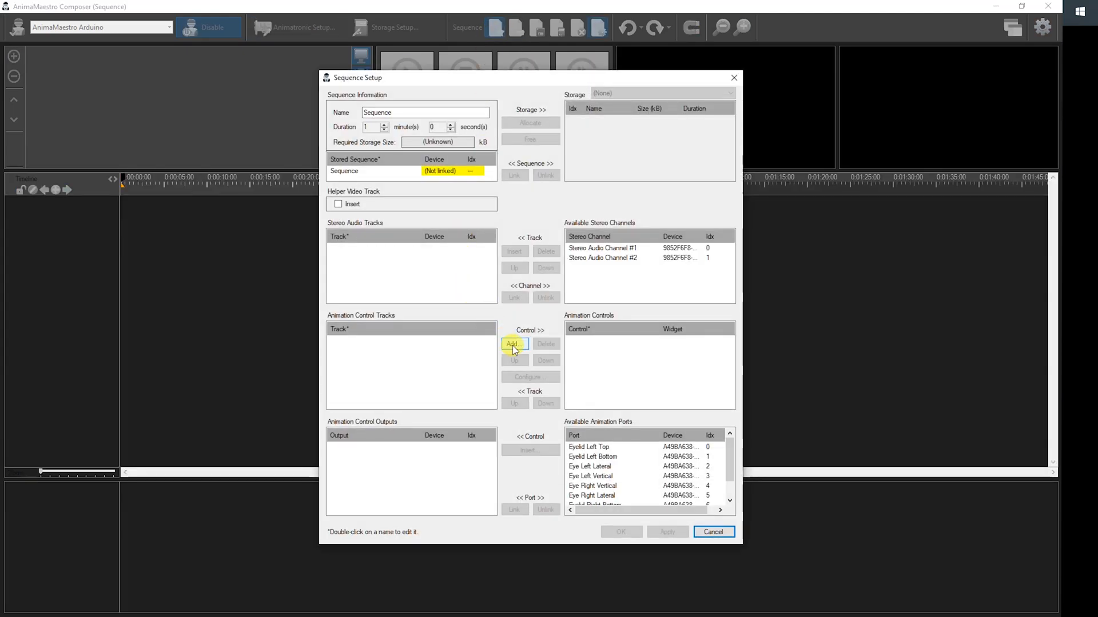
click(512, 345)
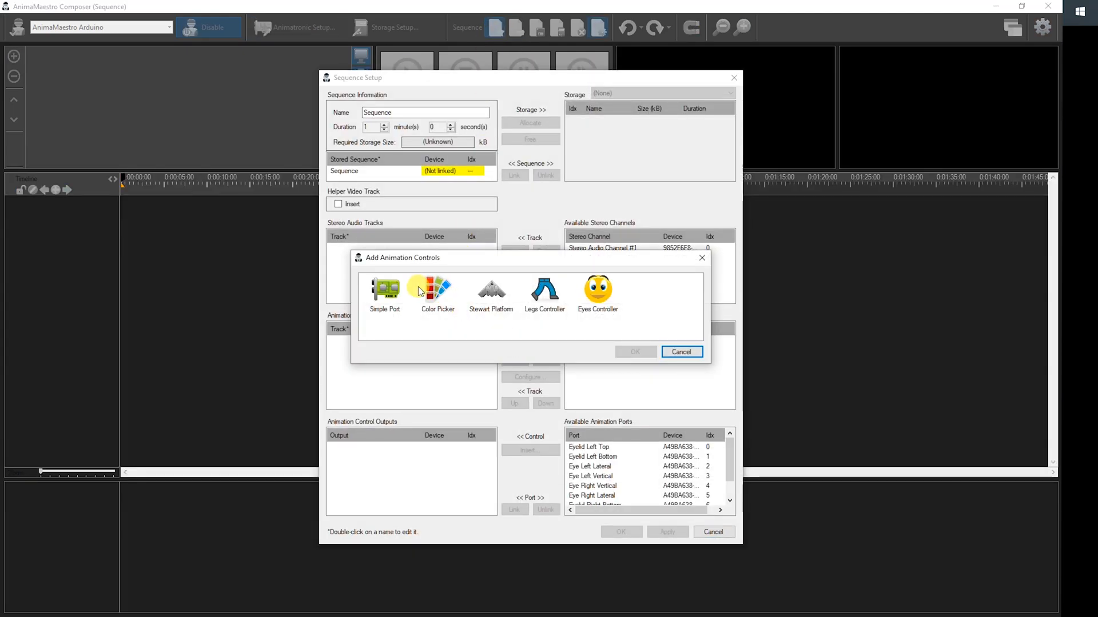
double_click(612, 294)
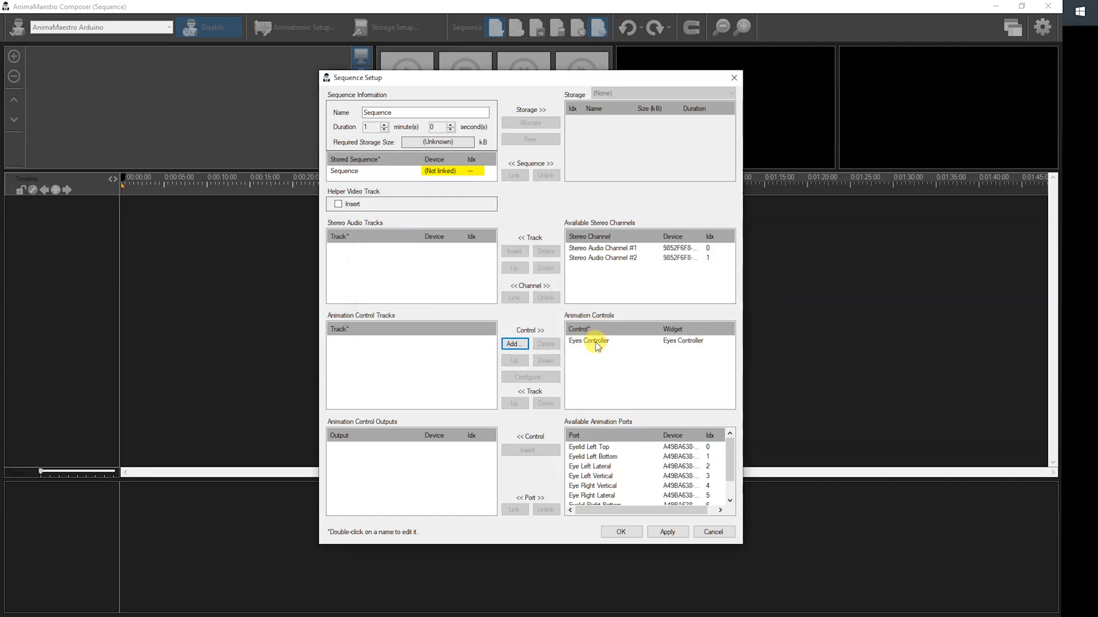
Link the Eyes Controller's left and right vertical outputs to the Eye Left Vertical and Eye Right Vertical ports.
click(595, 343)
click(350, 448)
click(590, 476)
click(515, 509)
click(351, 457)
click(590, 477)
click(516, 509)
Link the left and right lateral eye outputs to the Eye Left Lateral and Eye Right Lateral ports.
click(590, 467)
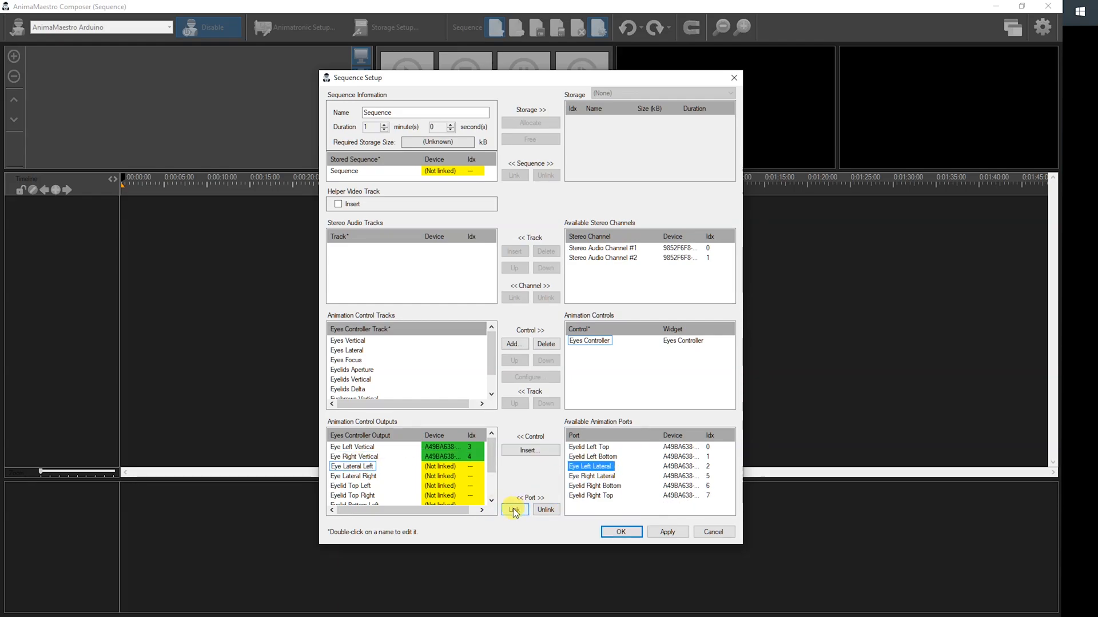
click(515, 509)
click(590, 467)
click(516, 510)
Link the top and bottom eyelid outputs for both sides to their matching Eyelid ports and accept the sequence setup.
click(589, 447)
click(516, 509)
click(590, 466)
click(516, 510)
click(590, 447)
click(516, 510)
click(590, 447)
click(516, 509)
click(605, 537)
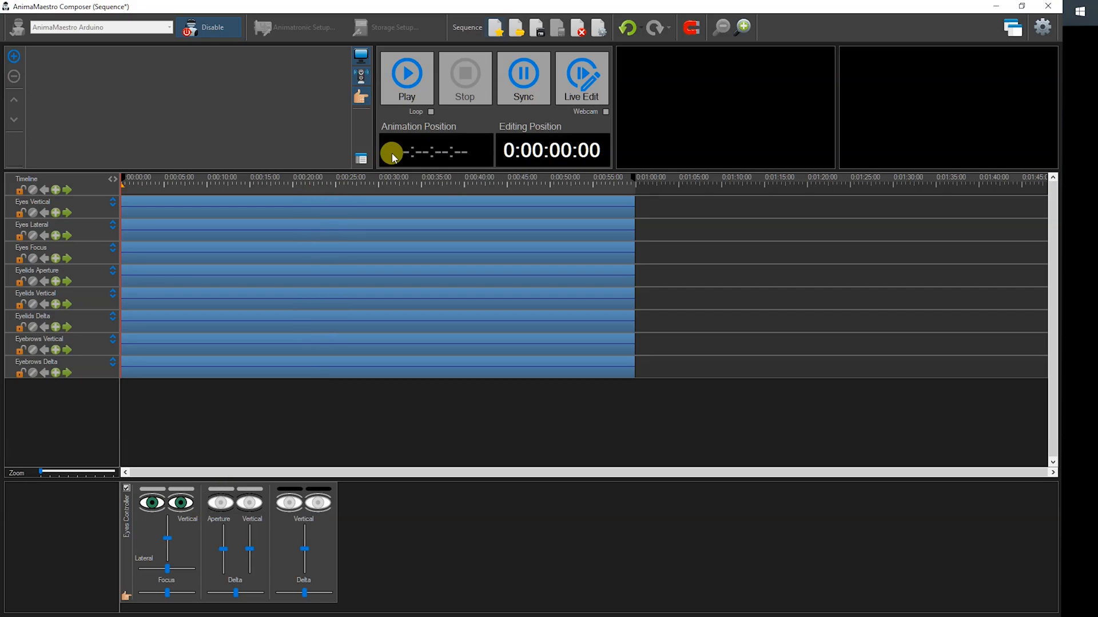
Turn on Live Edit, test the vertical, lateral and focus movement of the eyes, and reset the eyes to default.
click(584, 78)
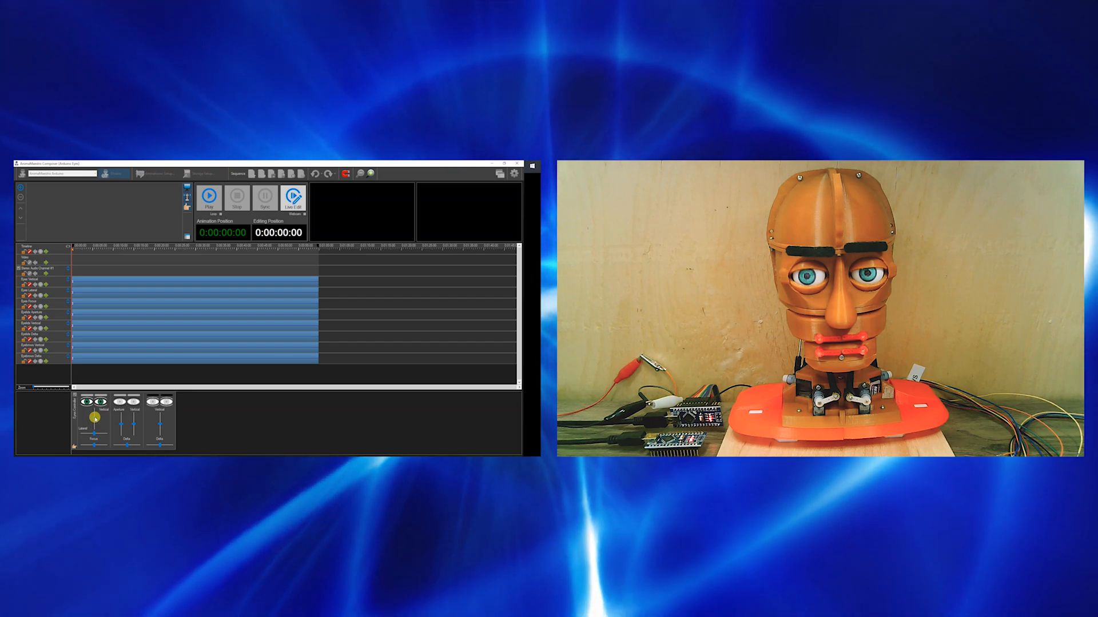
drag(94, 421, 75, 439)
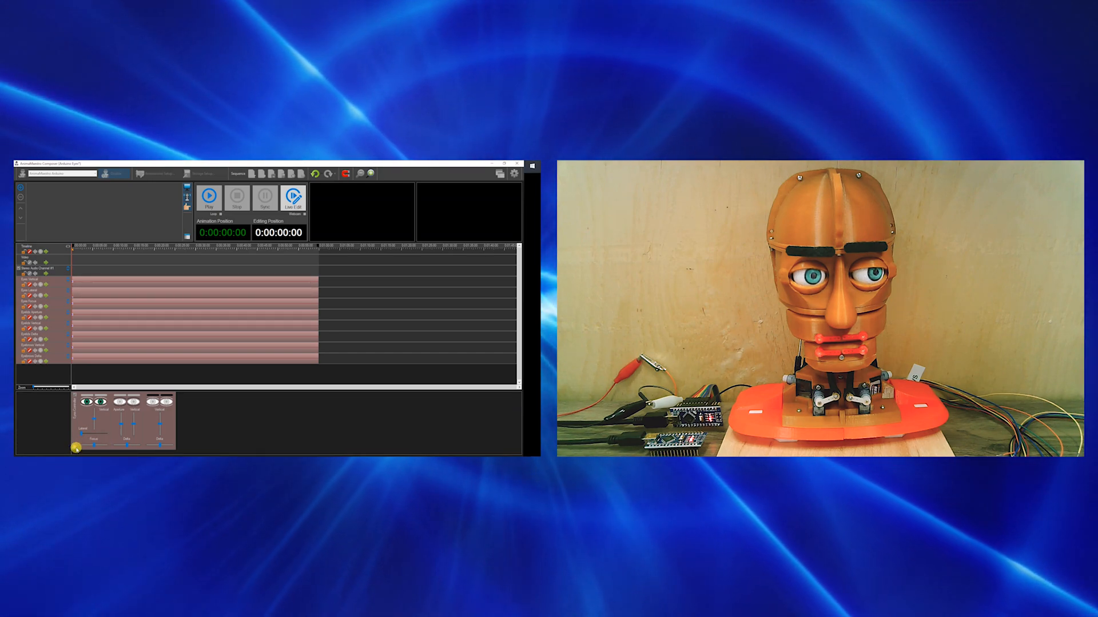
click(100, 403)
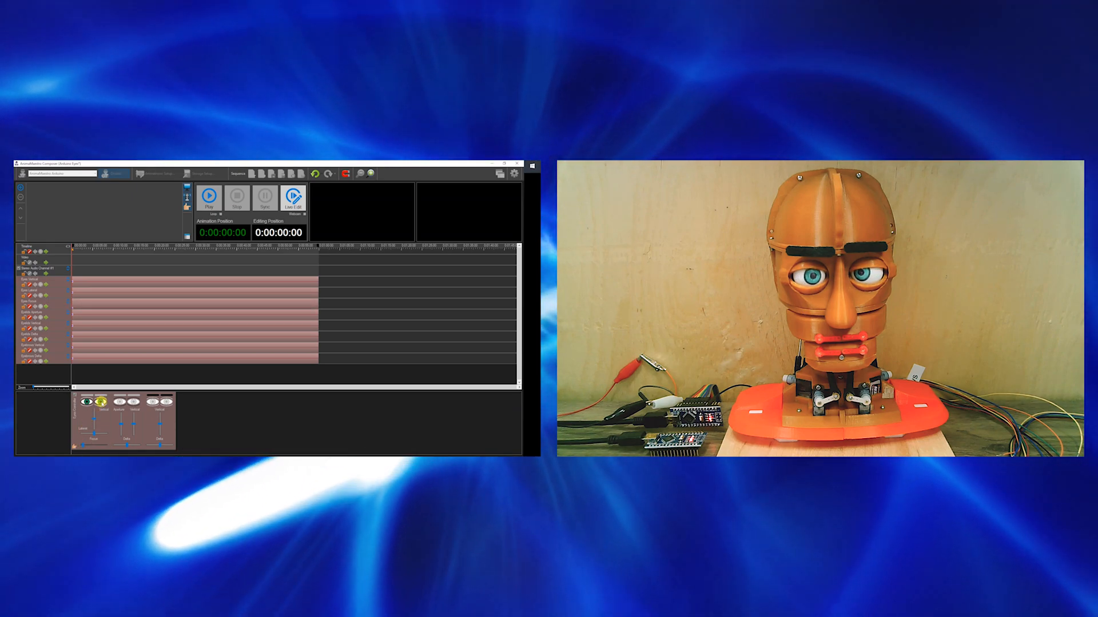
click(100, 403)
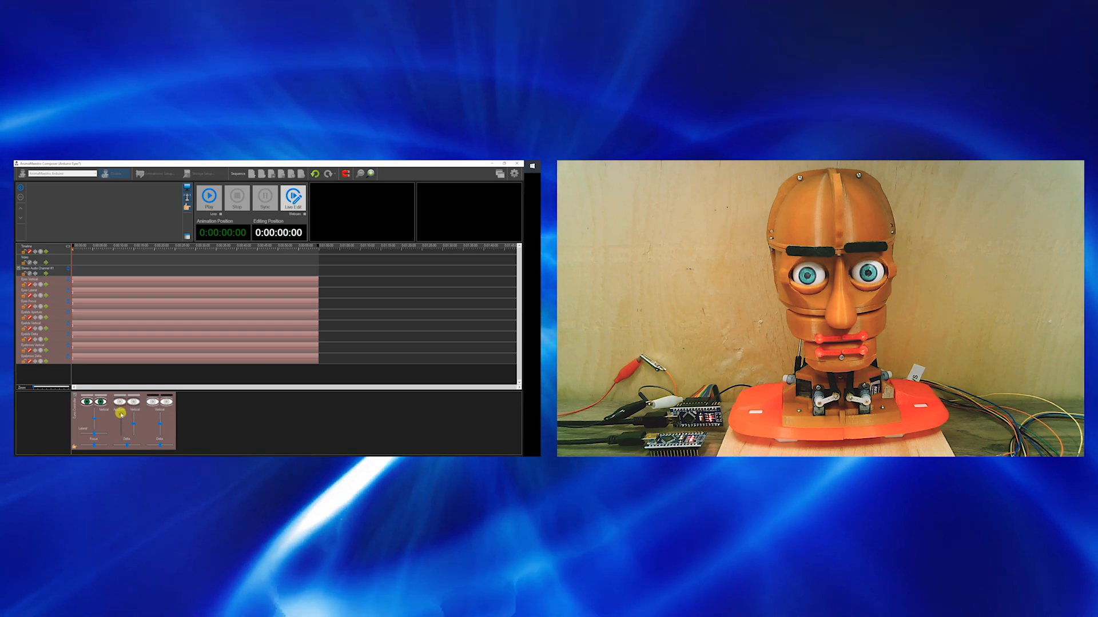
Test opening and closing the eyelids with the Aperture control and reset them to default.
mouse_move(121, 423)
mouse_down()
mouse_move(123, 442)
mouse_move(122, 412)
mouse_move(125, 444)
mouse_up()
click(133, 403)
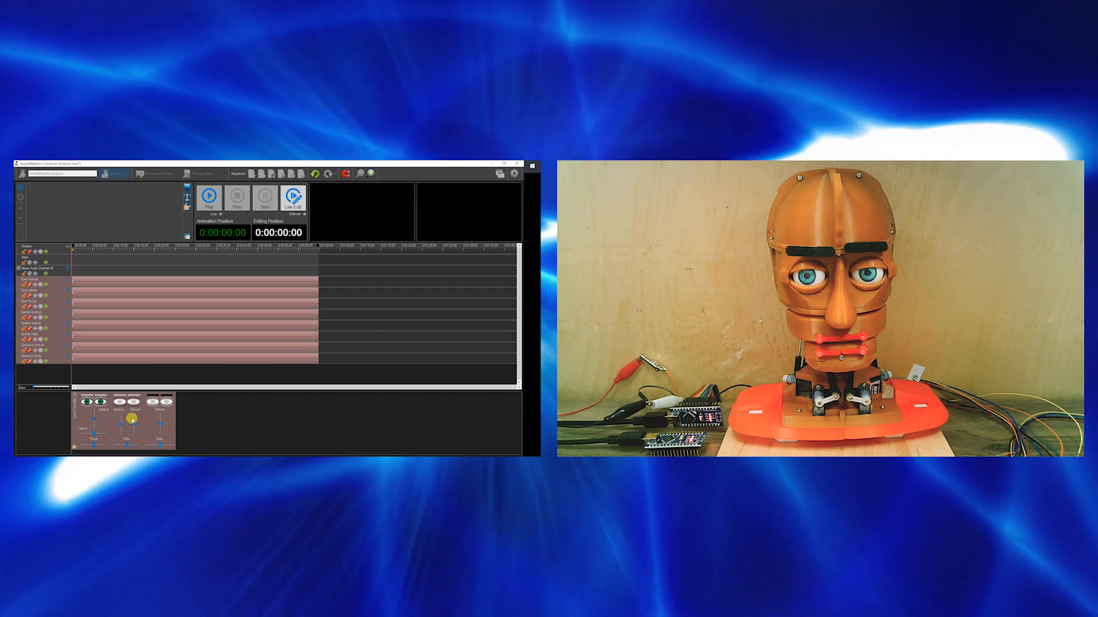
Test the Vertical and Delta movement of the eyelids on the animatronic head and reset them to default.
drag(133, 424, 134, 430)
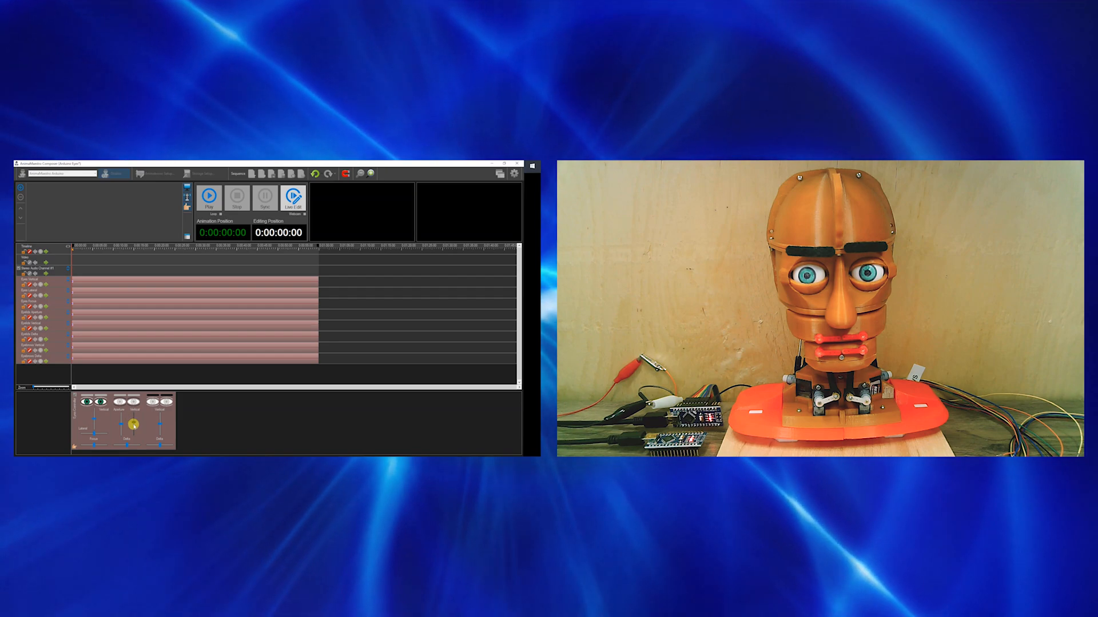
drag(134, 430, 134, 423)
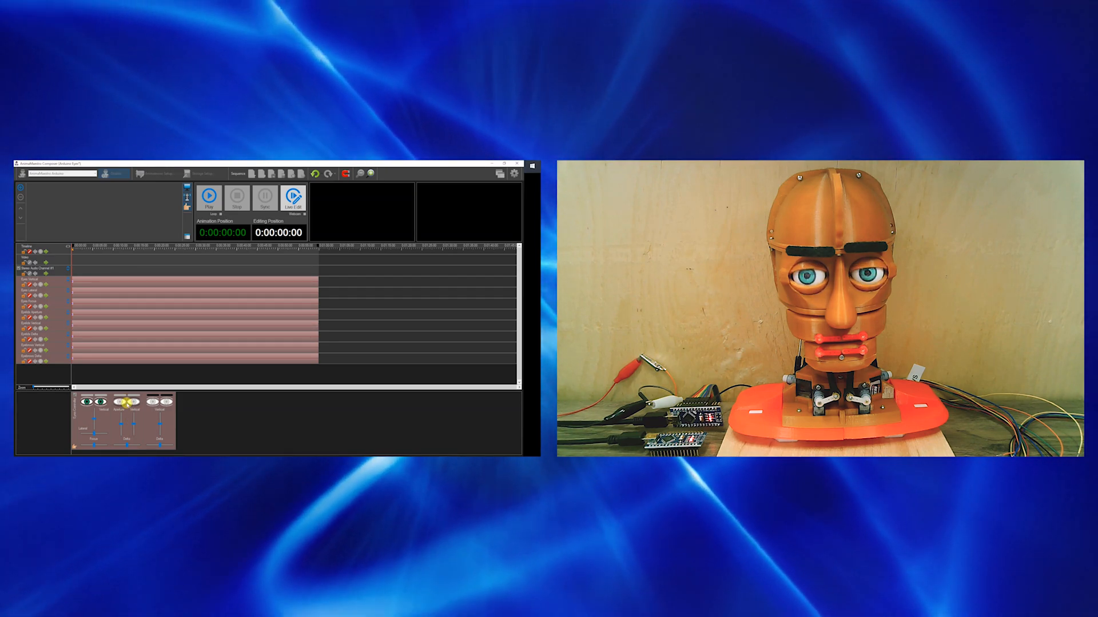
drag(126, 445, 140, 453)
click(132, 402)
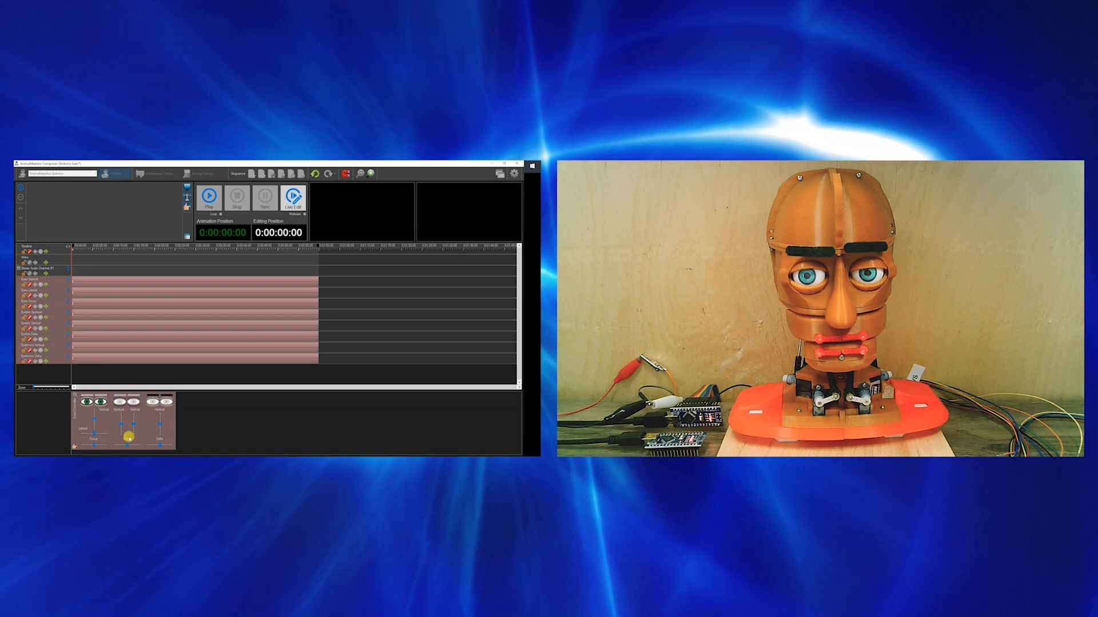
drag(127, 445, 140, 446)
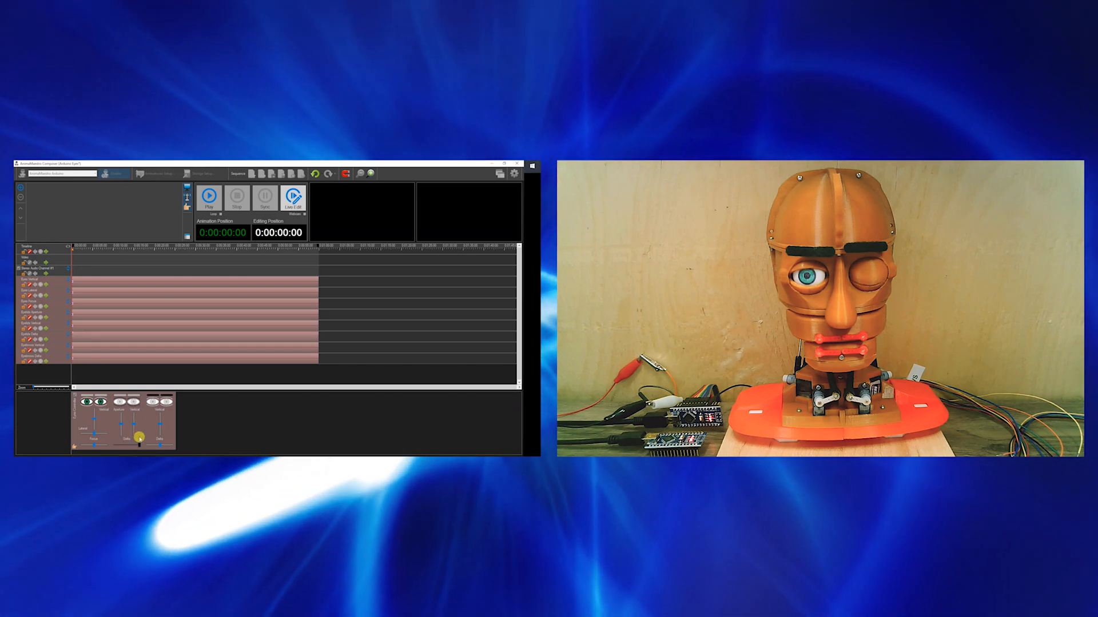
click(135, 403)
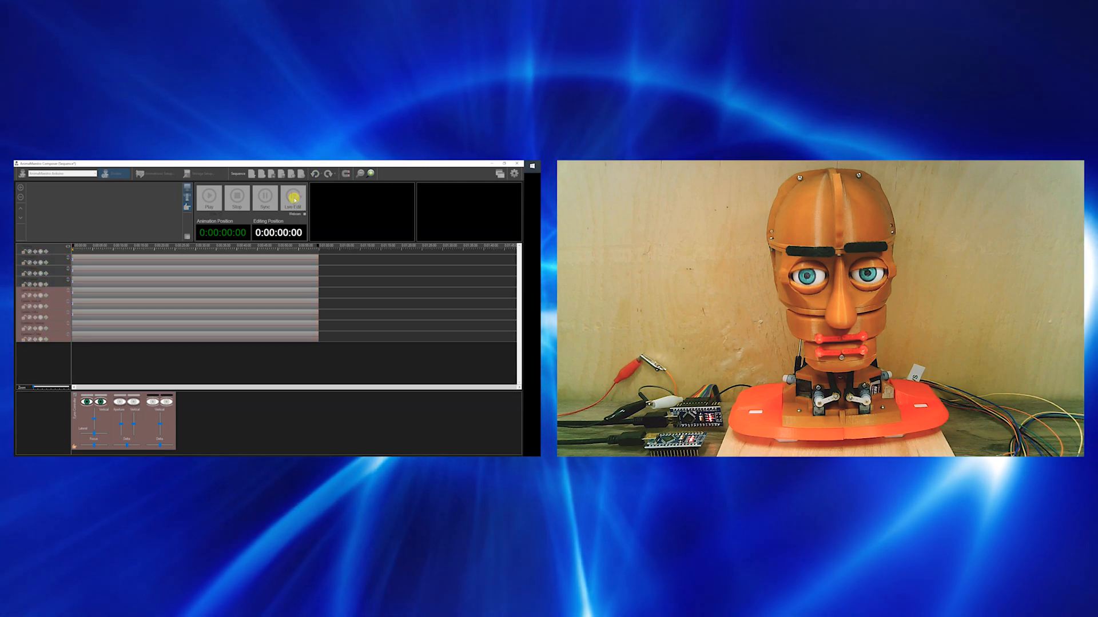
Turn off Live Edit and close the current eyes sequence without saving it.
click(292, 201)
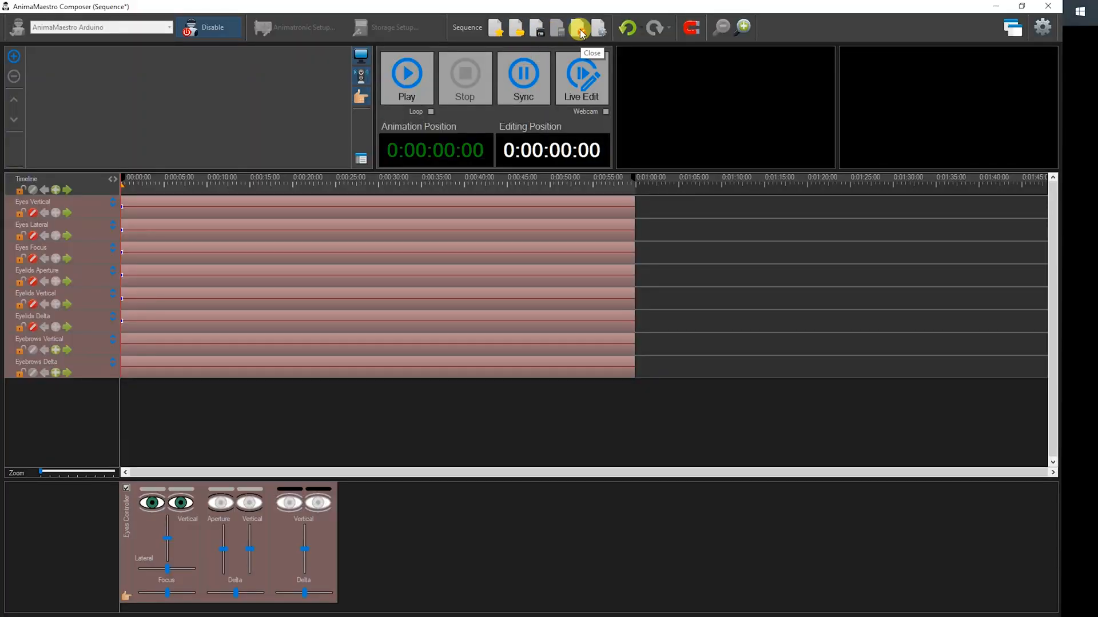
click(579, 29)
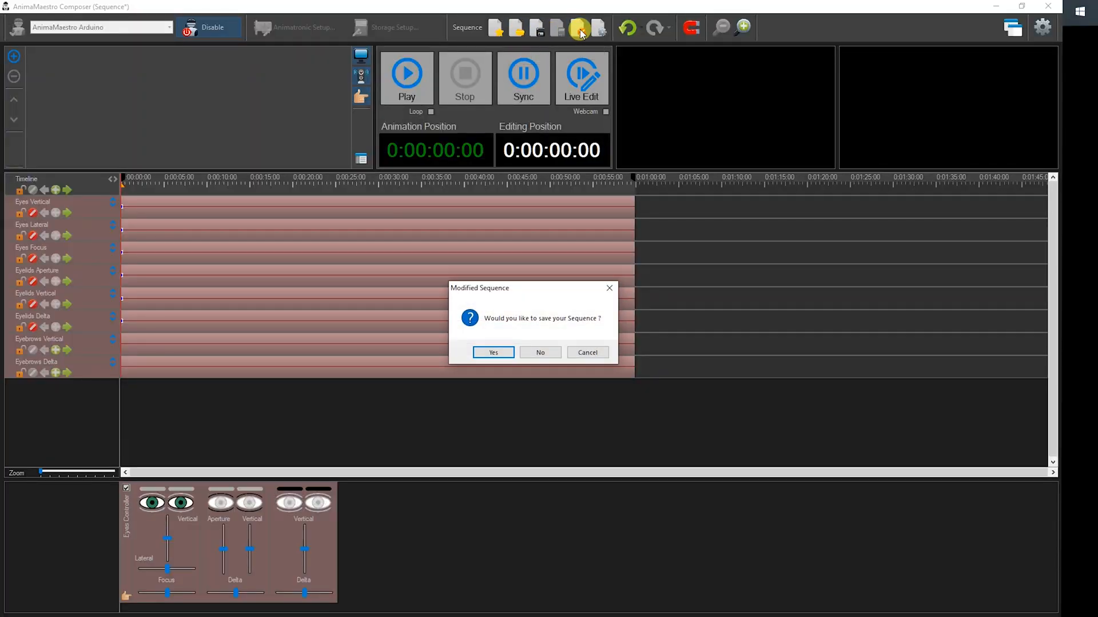
click(548, 352)
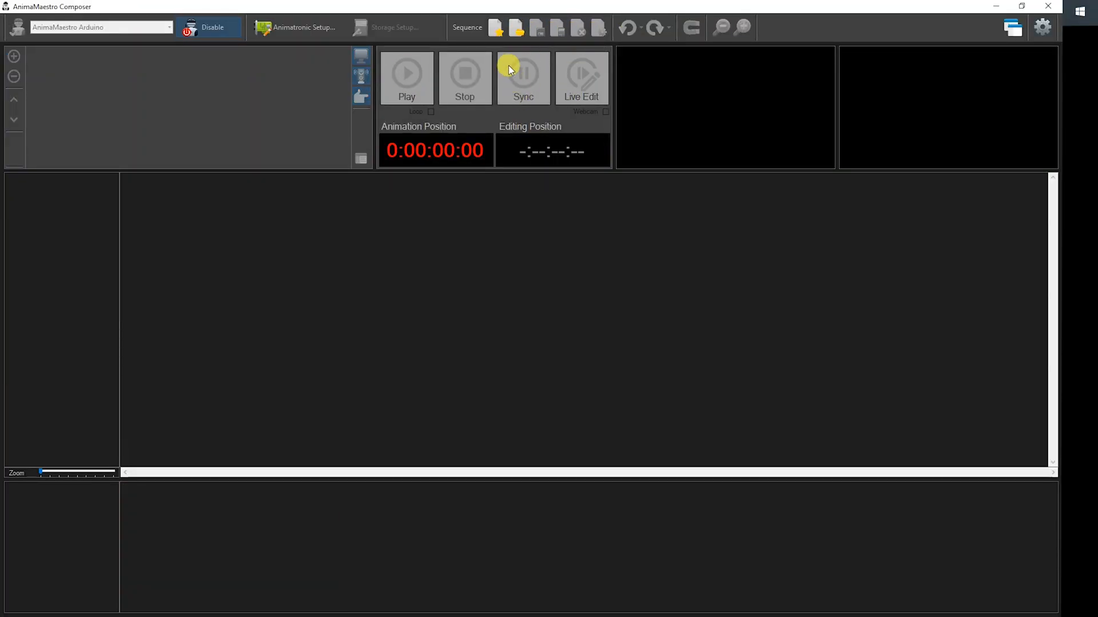
Open the saved Arduino Eyes sequence, play it on the animatronic head and stop the playback.
click(516, 27)
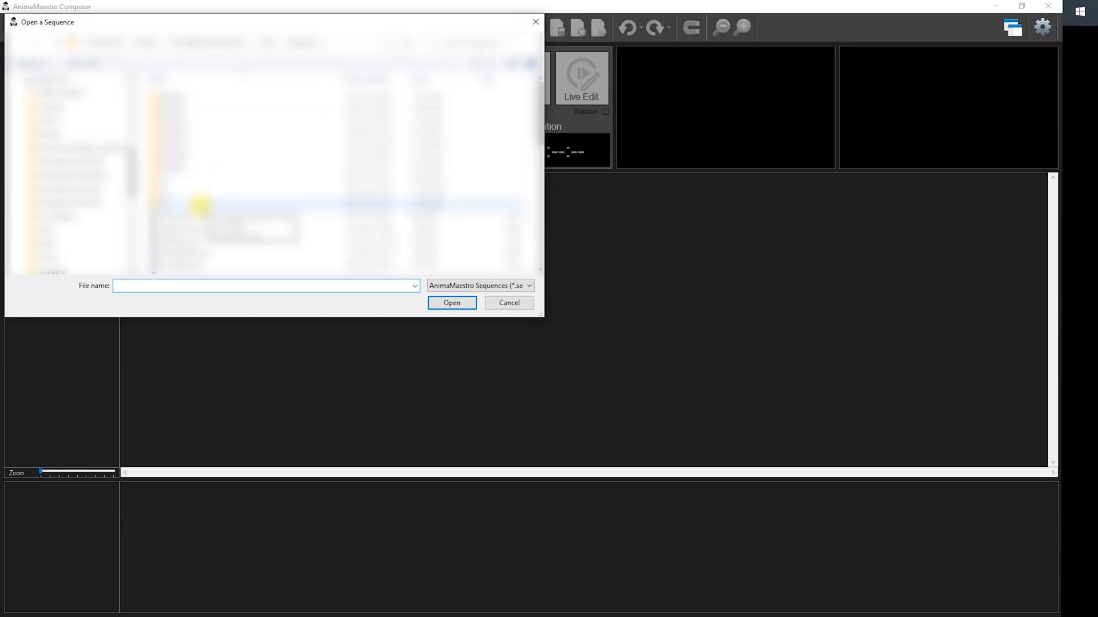
double_click(184, 231)
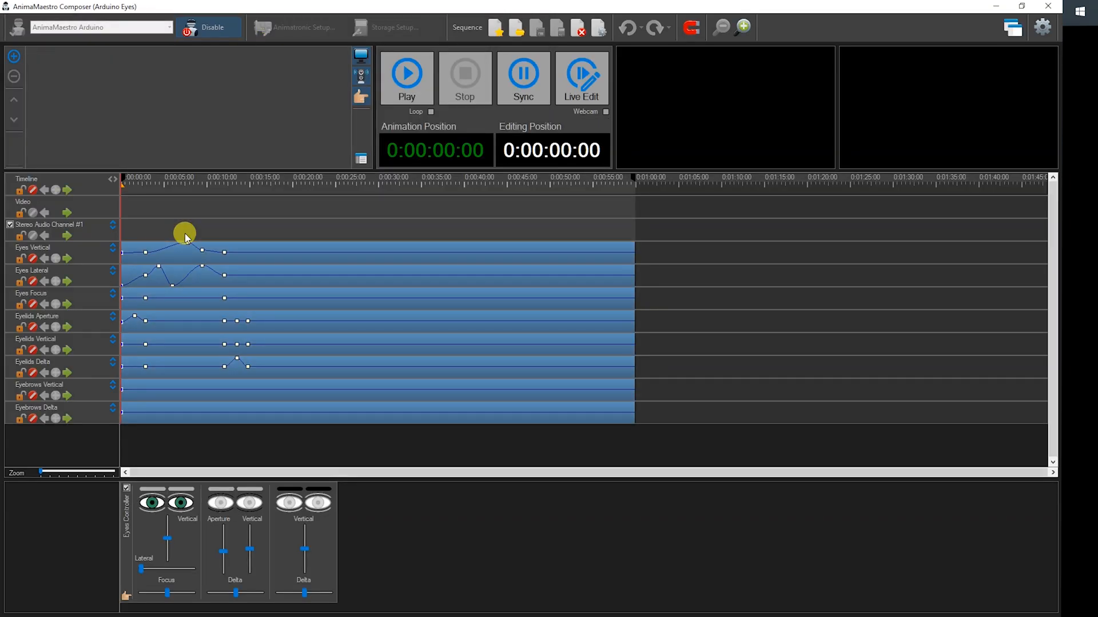
click(413, 77)
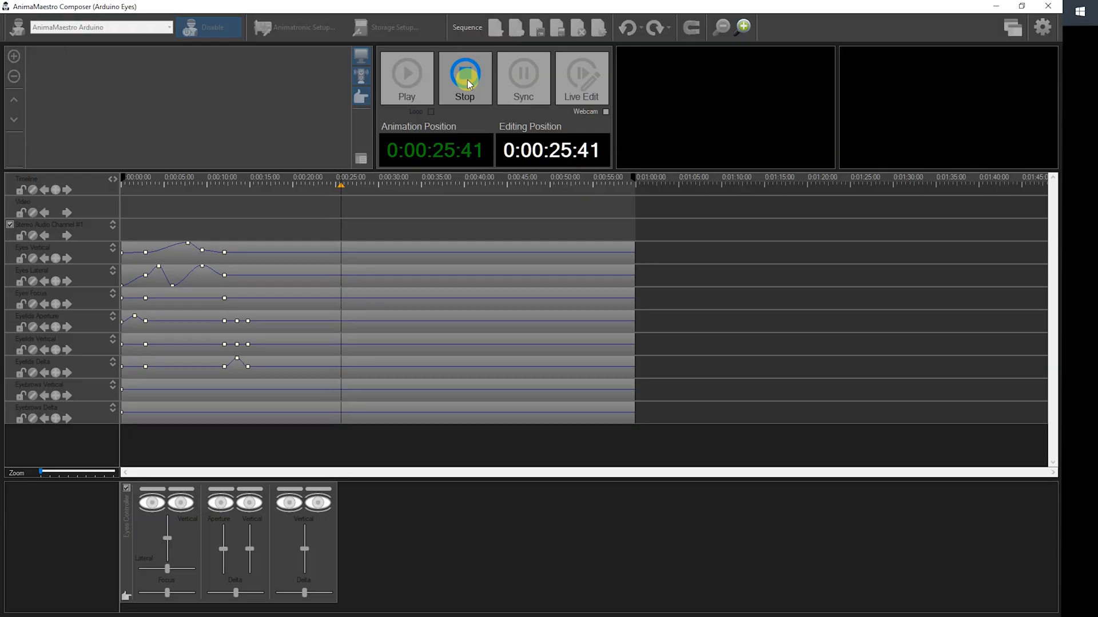
click(236, 197)
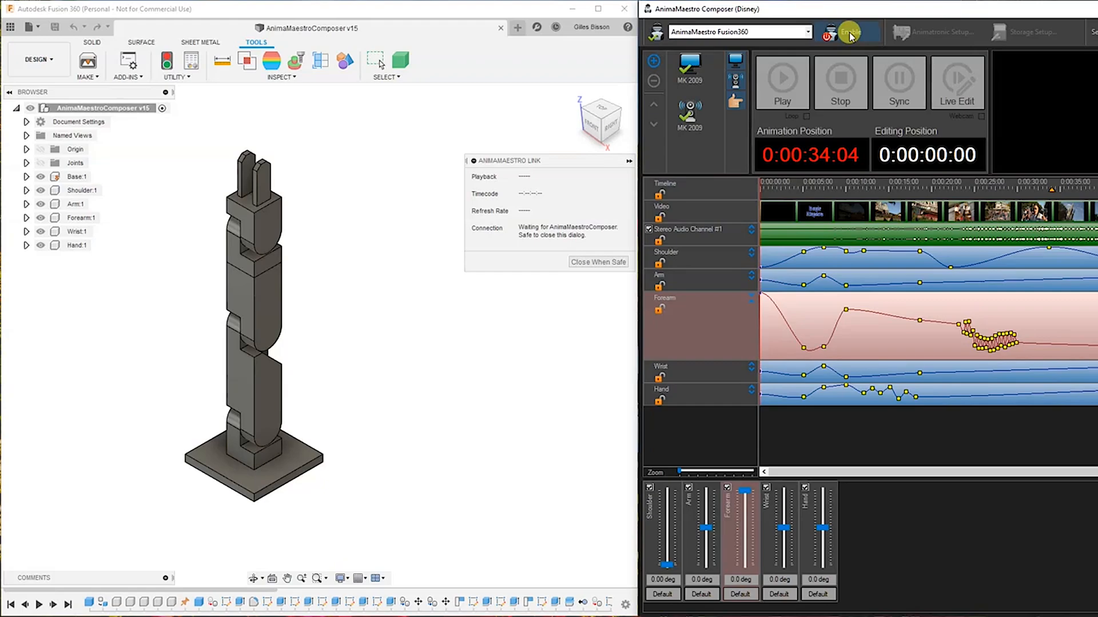
Enable the AnimaMaestro Fusion360 link, turn on looping and start playing the Disney sequence on the arm model.
click(850, 36)
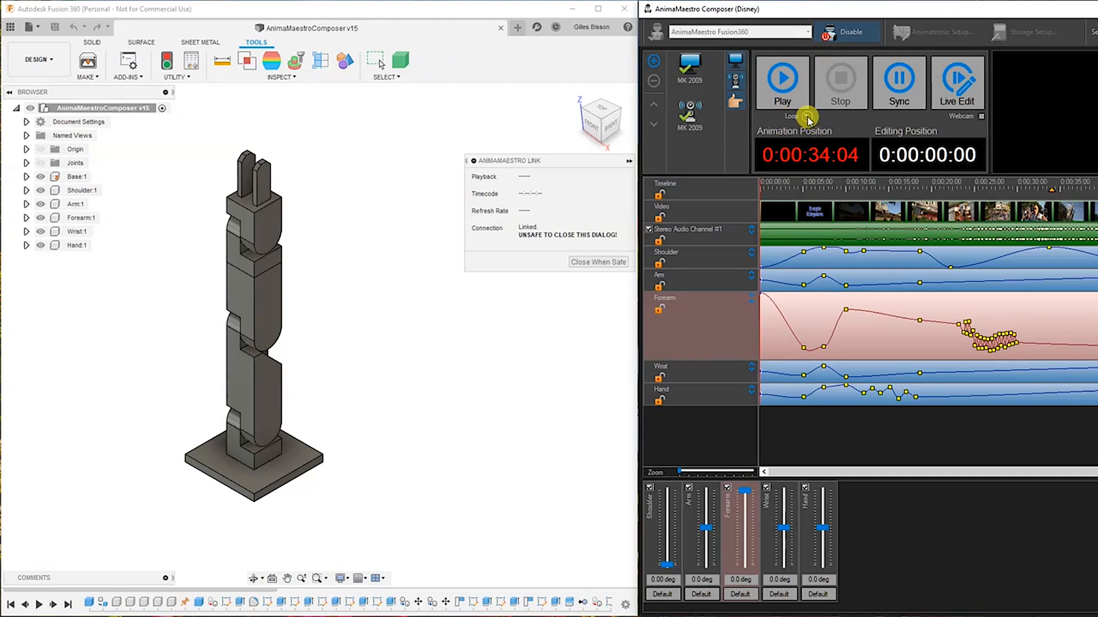
click(806, 117)
click(784, 93)
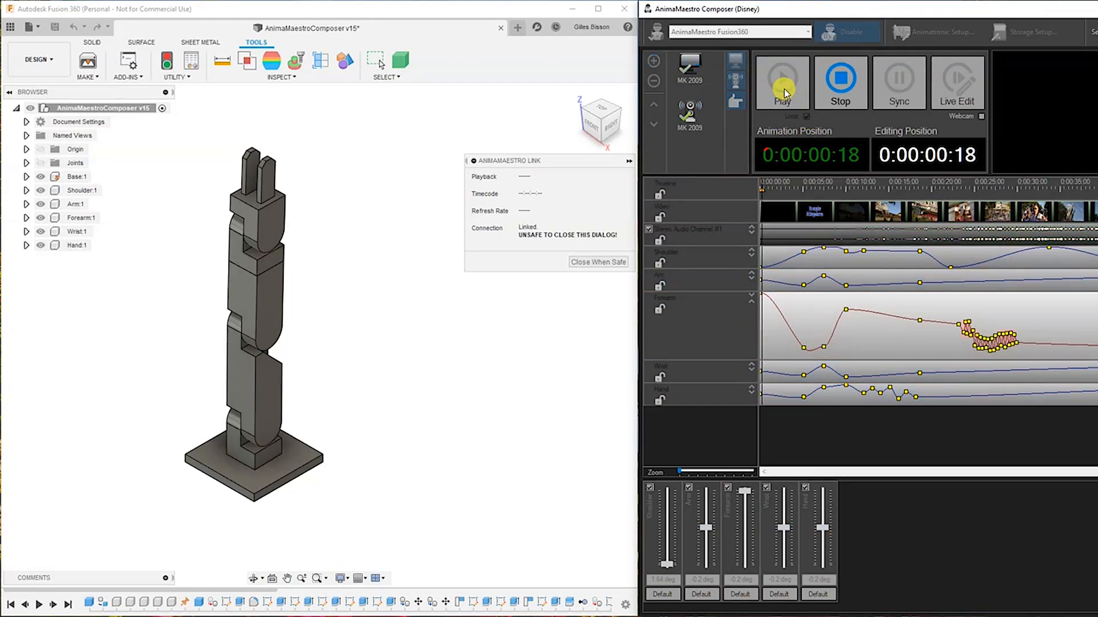